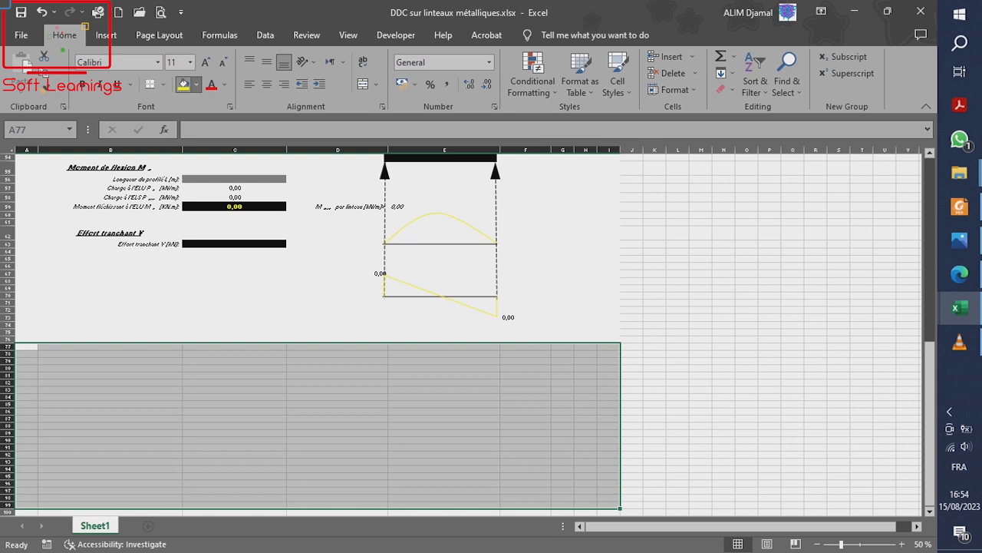
Fill A77:I99 with the sheet's background colour and set the section number pasted in B76 to 4
{"action": "left_click", "coordinate": [197, 85]}
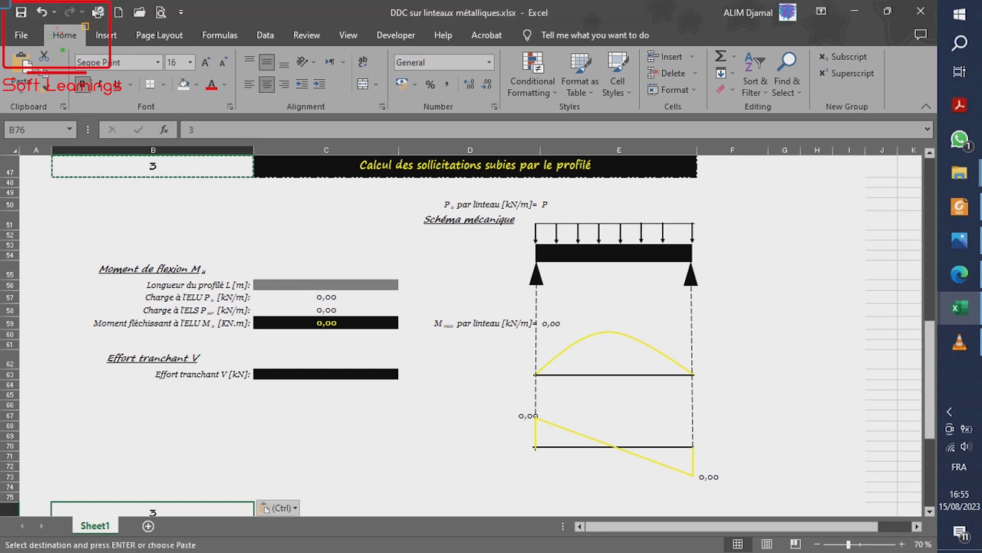
{"action": "key", "text": "Return"}
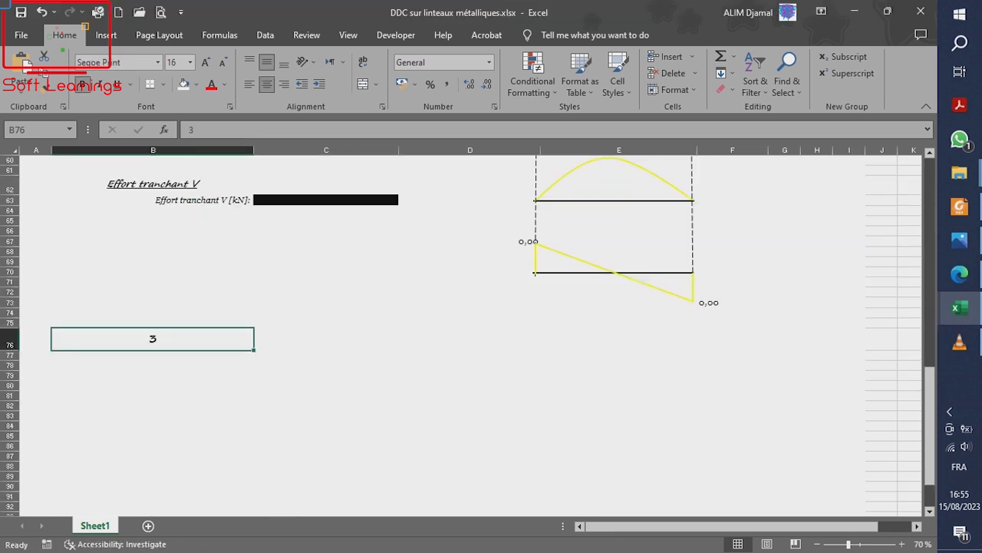
{"action": "left_click_drag", "start_coordinate": [930, 433], "coordinate": [930, 396]}
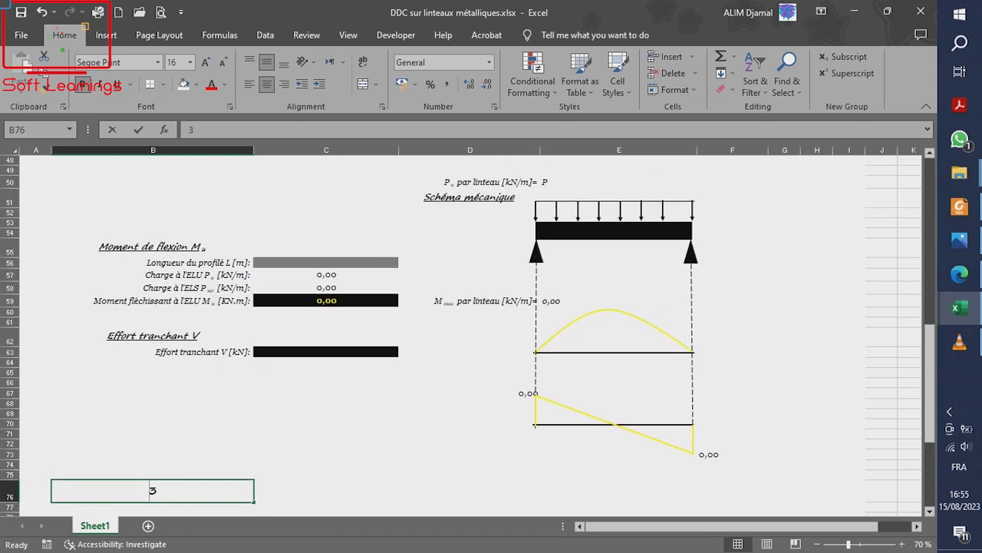
{"action": "type", "text": "4"}
{"action": "key", "text": "Return"}
Copy the section 3 title bar "Calcul des sollicitations subies par le profilé" to C76, beside the number 4
{"action": "left_click_drag", "start_coordinate": [930, 406], "coordinate": [931, 402]}
{"action": "left_click", "coordinate": [475, 165]}
{"action": "key", "text": "ctrl+c"}
{"action": "scroll", "coordinate": [475, 334], "scroll_direction": "down", "scroll_amount": 1}
{"action": "left_click", "coordinate": [280, 443]}
{"action": "key", "text": "ctrl+v"}
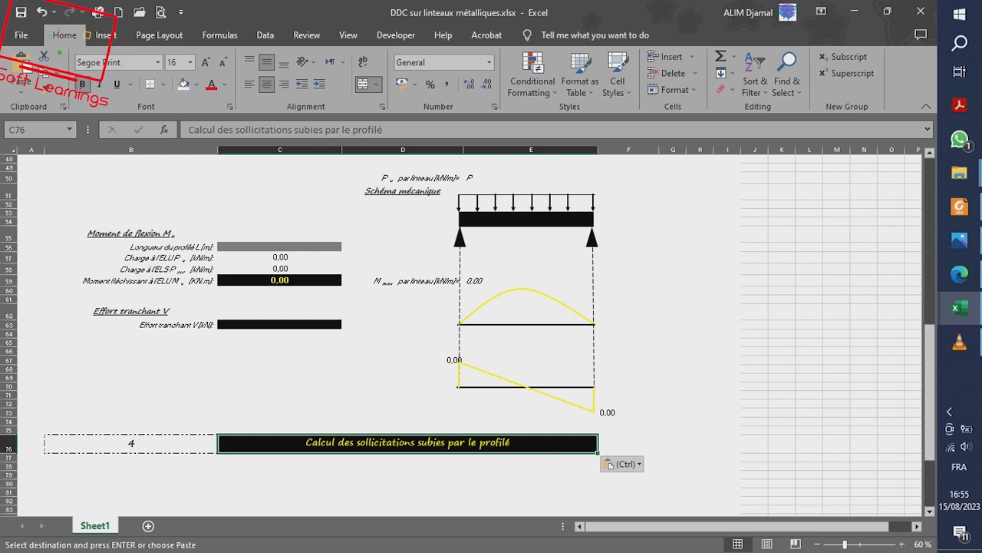
{"action": "key", "text": "Escape"}
{"action": "left_click", "coordinate": [531, 483]}
Retitle the section 4 bar in C76 as "Vérification des profilés"
{"action": "left_click", "coordinate": [408, 443]}
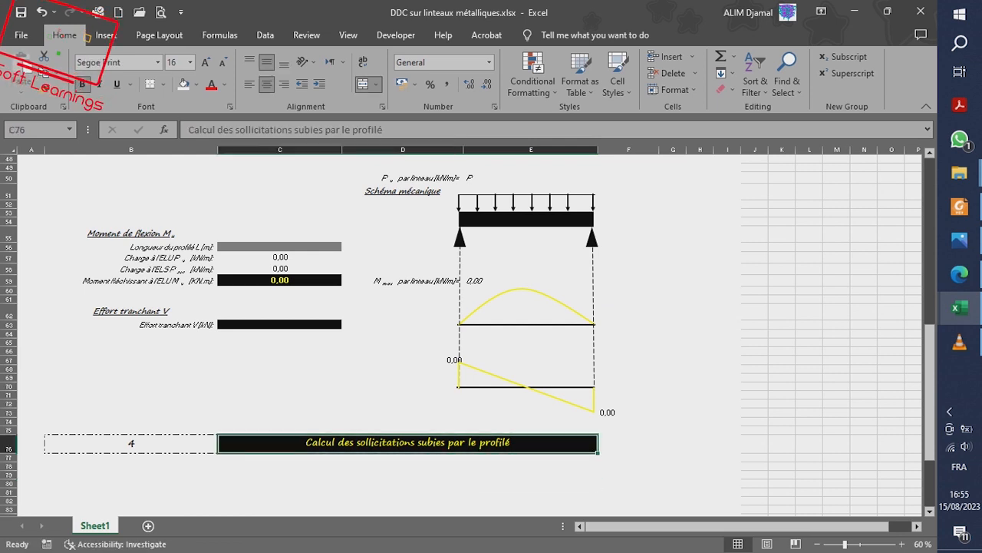
{"action": "type", "text": "Vérification"}
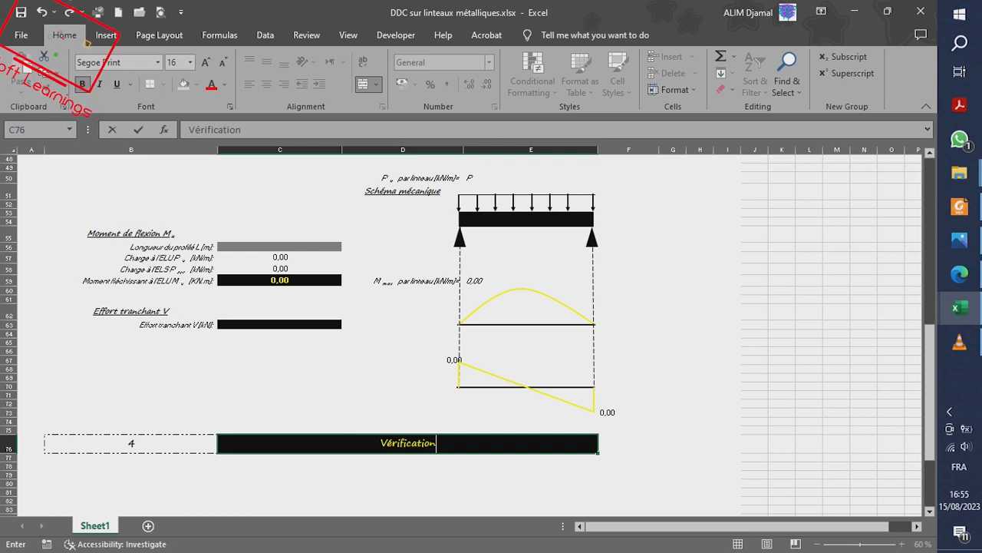
{"action": "type", "text": " du"}
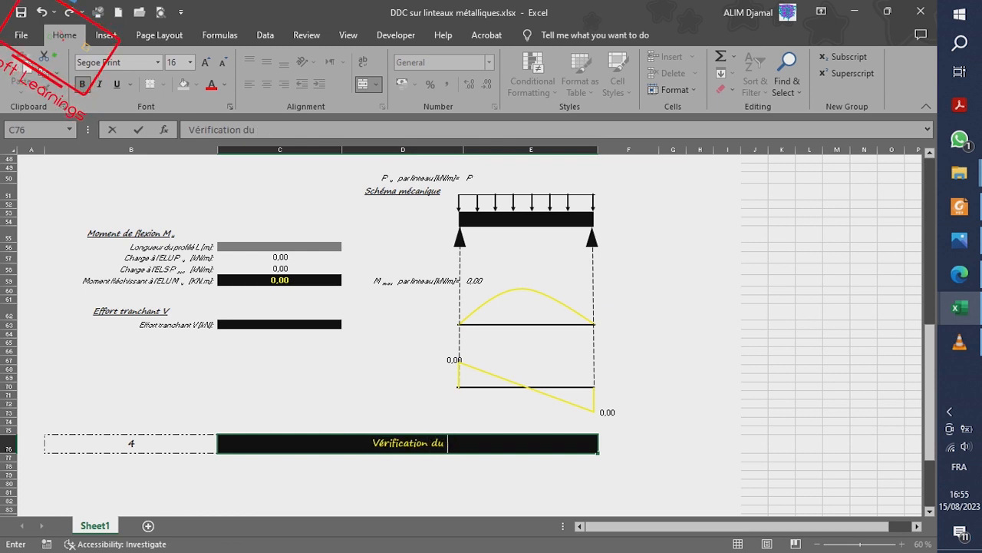
{"action": "key", "text": "BackSpace"}
{"action": "key", "text": "BackSpace"}
{"action": "type", "text": "es profilés"}
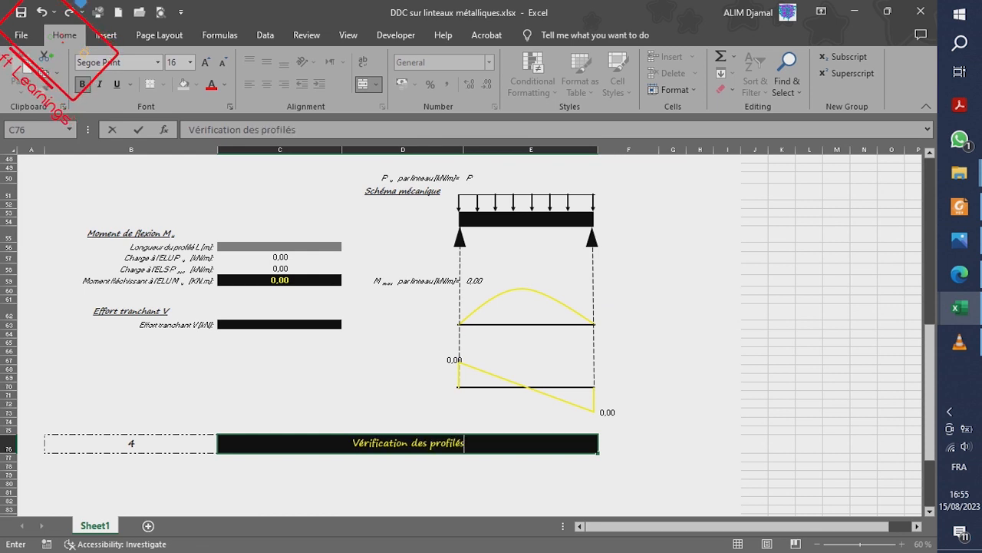
{"action": "key", "text": "Return"}
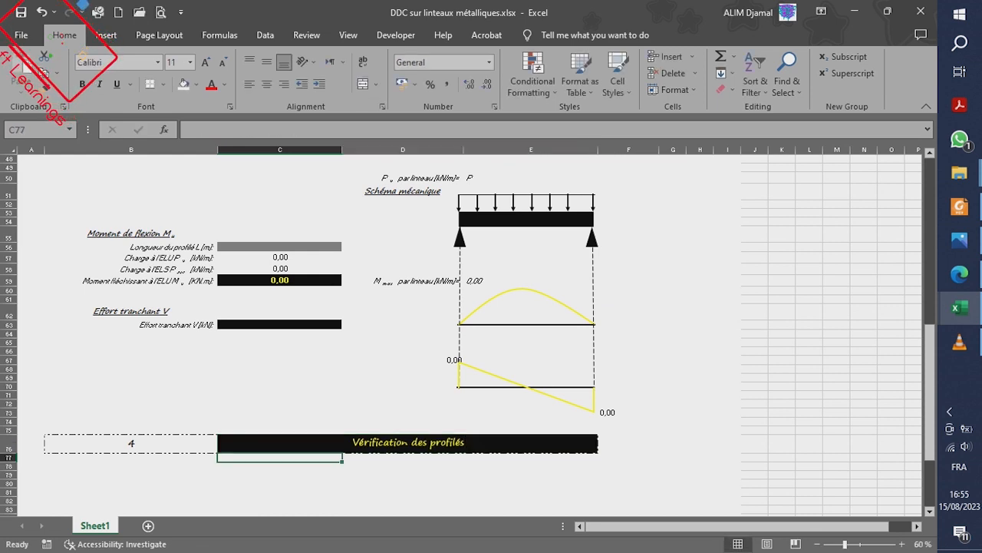
Copy the underlined "Moment de flexion" subheading from B55 to B78
{"action": "scroll", "coordinate": [468, 307], "scroll_direction": "down", "scroll_amount": 2}
{"action": "left_click", "coordinate": [131, 170]}
{"action": "key", "text": "ctrl+c"}
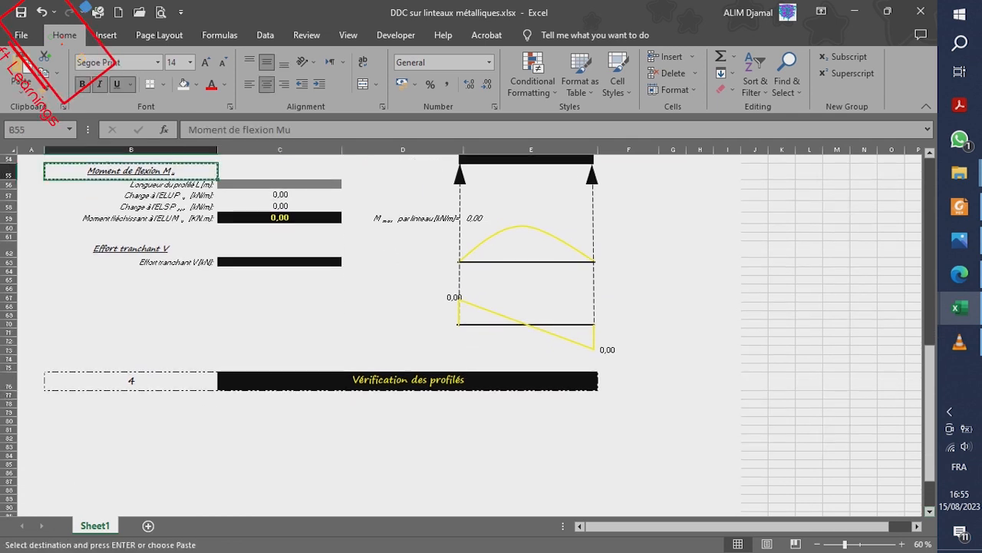
{"action": "left_click", "coordinate": [131, 403]}
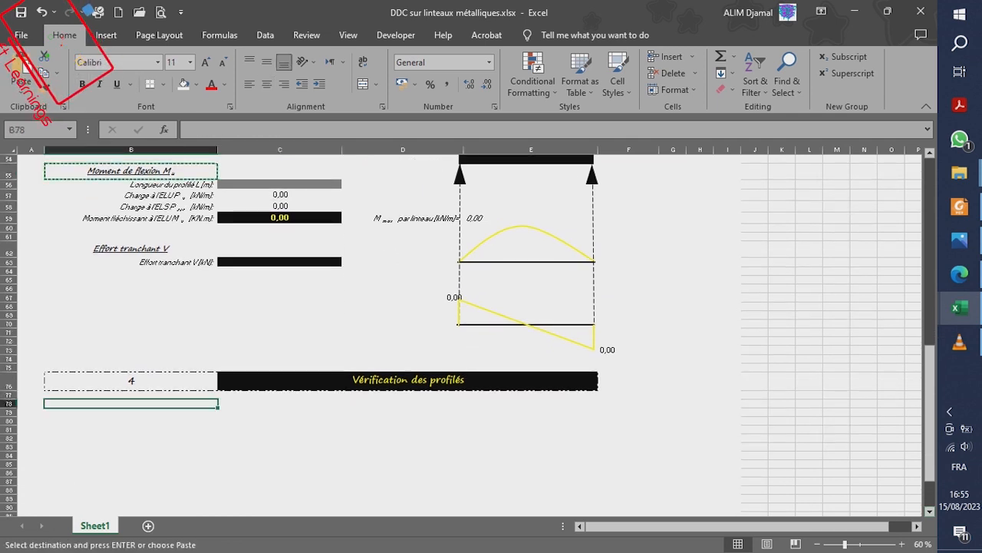
{"action": "key", "text": "ctrl+v"}
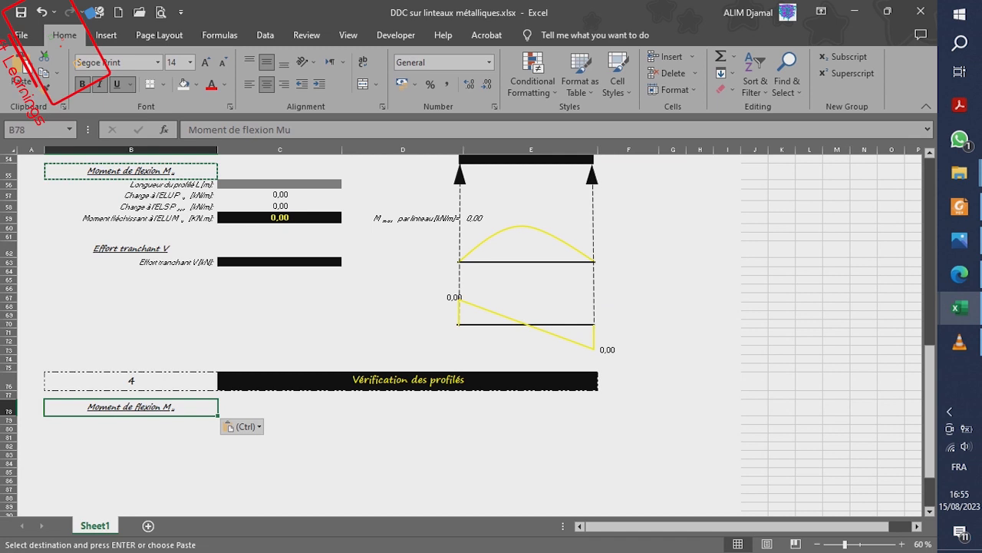
{"action": "key", "text": "Escape"}
Replace the subheading text in B78 with "Caractéristiques géométriques du profilé"
{"action": "type", "text": "Carac"}
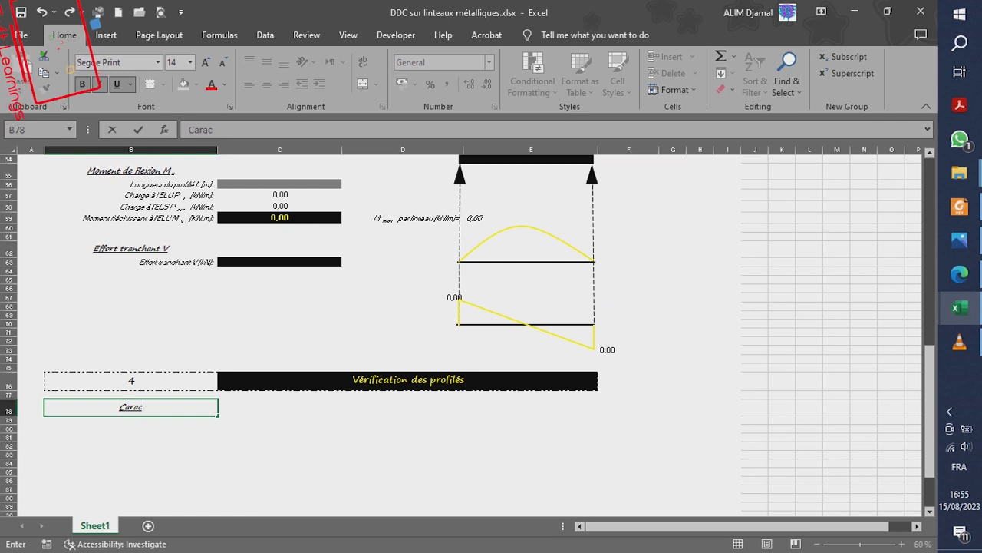
{"action": "key", "text": "Return"}
{"action": "scroll", "coordinate": [468, 330], "scroll_direction": "up", "scroll_amount": 2}
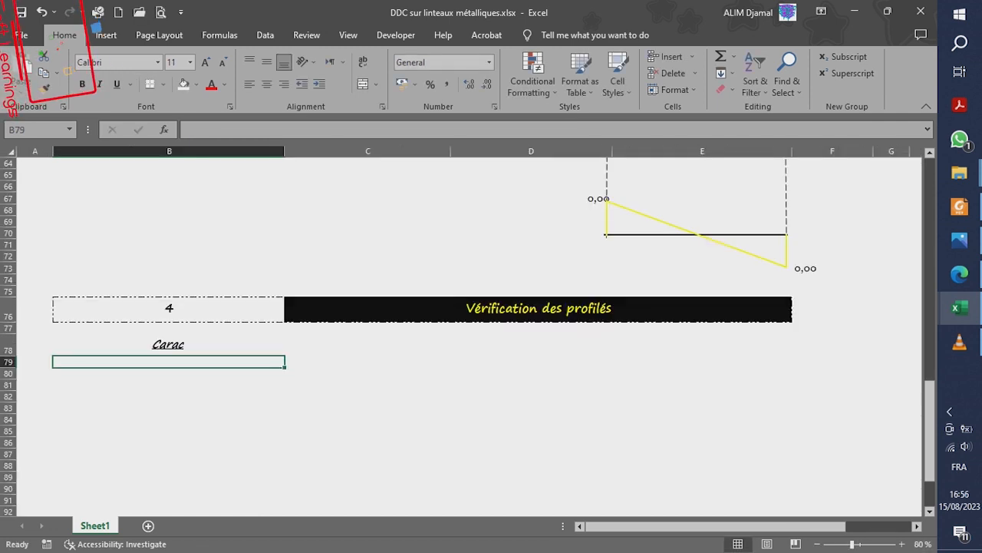
{"action": "left_click", "coordinate": [169, 344]}
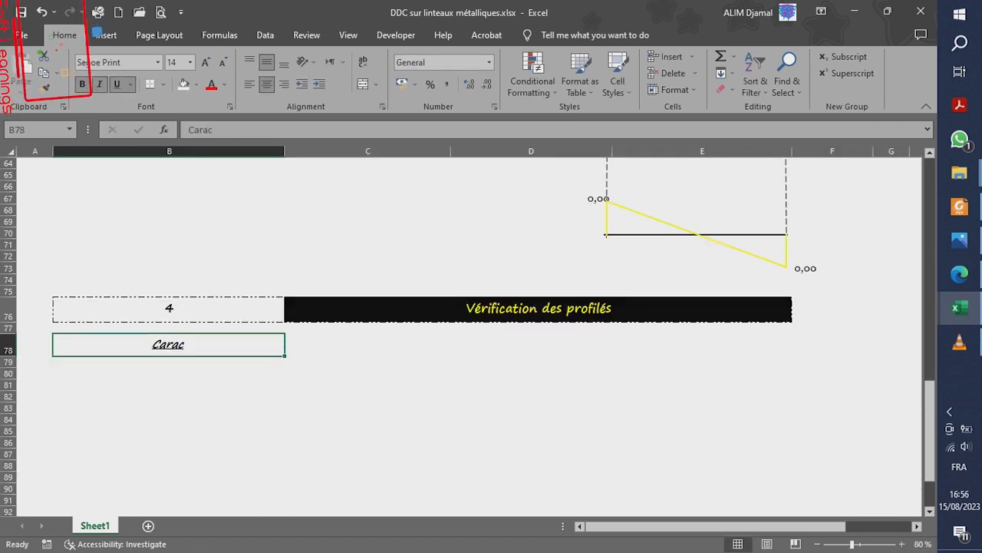
{"action": "key", "text": "F2"}
{"action": "type", "text": "téristiques gé"}
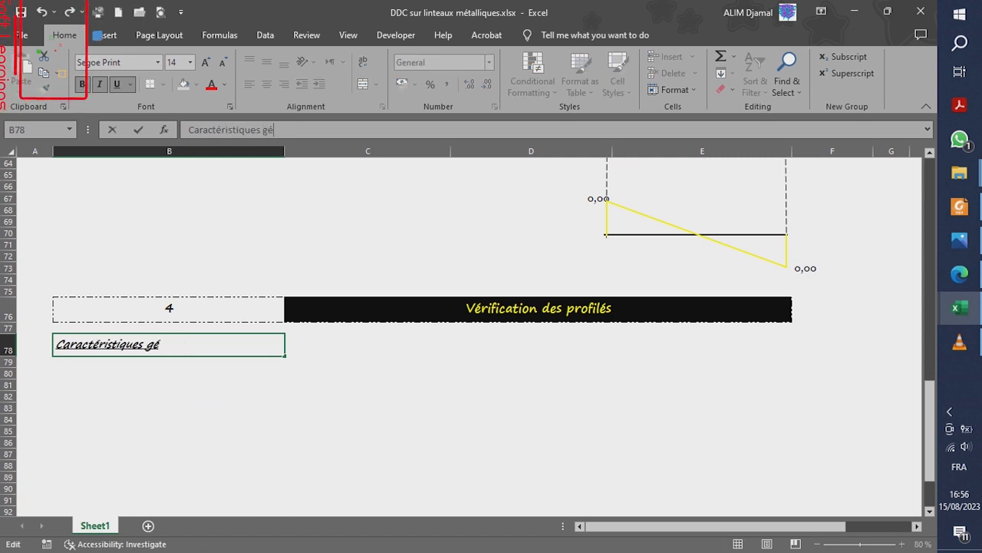
{"action": "type", "text": "ométriques"}
{"action": "key", "text": "Return"}
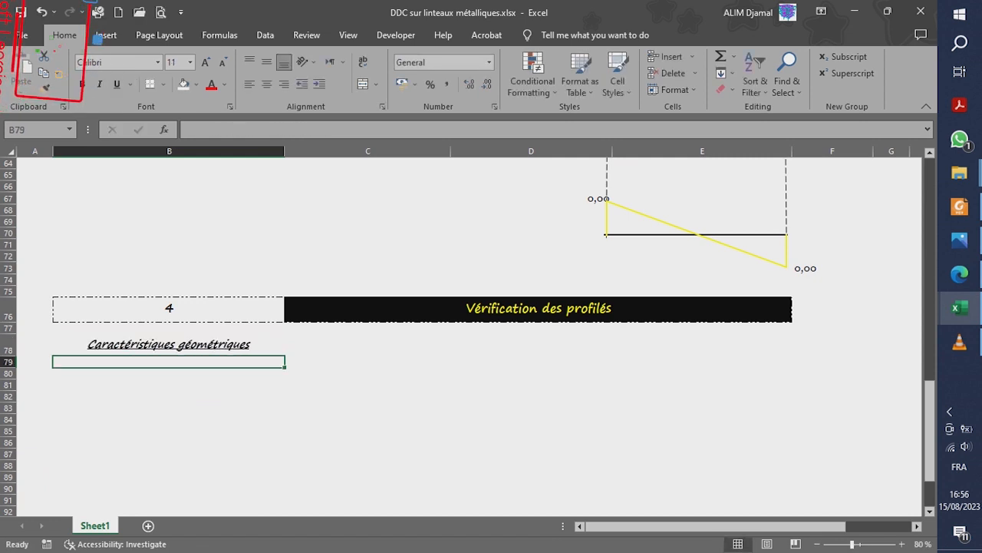
{"action": "left_click", "coordinate": [169, 345]}
{"action": "key", "text": "F2"}
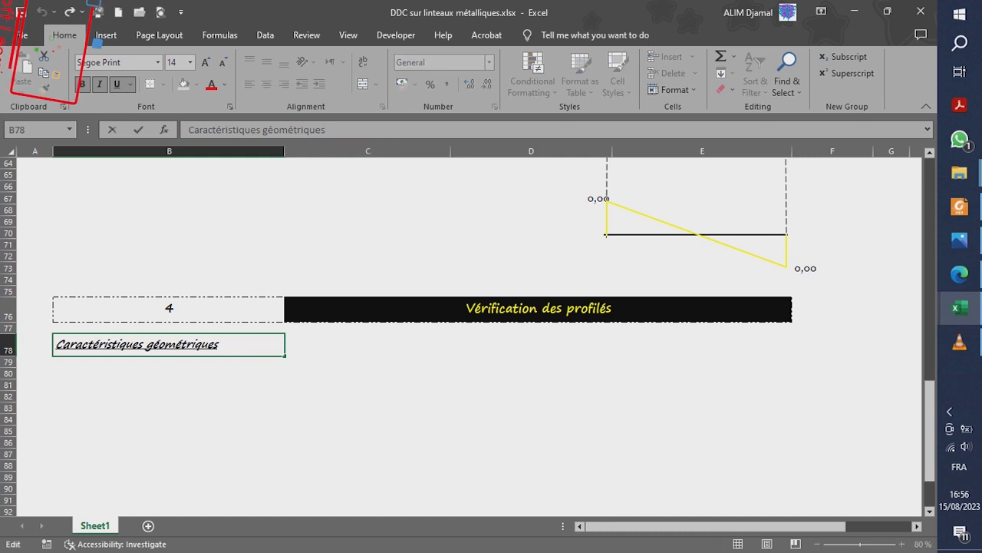
{"action": "type", "text": "du profilé"}
{"action": "key", "text": "Return"}
Copy the "Effort tranchant V [kN]:" label from B63 to B79
{"action": "left_click_drag", "start_coordinate": [930, 467], "coordinate": [930, 460]}
{"action": "left_click", "coordinate": [169, 186]}
{"action": "key", "text": "ctrl+c"}
{"action": "left_click", "coordinate": [169, 397]}
{"action": "key", "text": "ctrl+v"}
{"action": "key", "text": "Escape"}
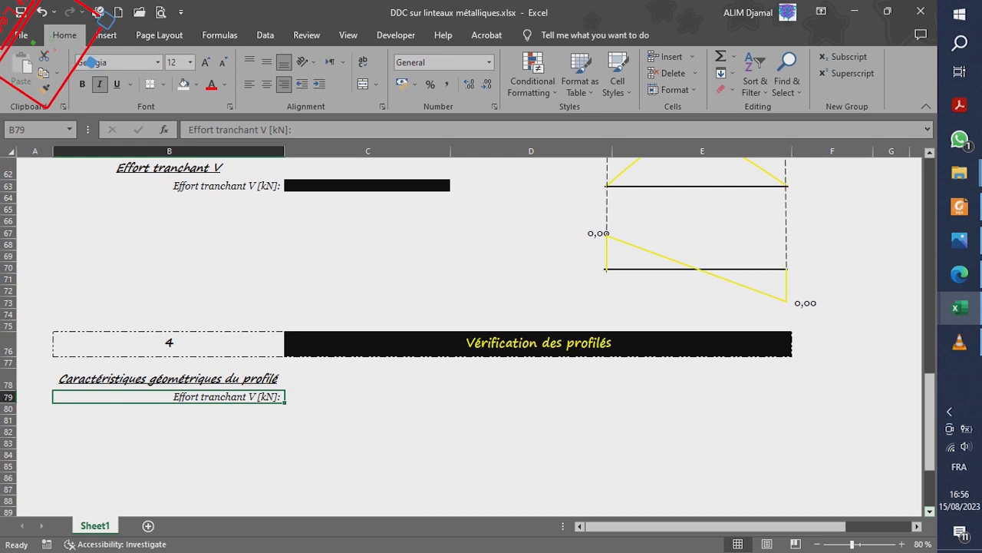
Change the label in B79 to "Nom du profilé :"
{"action": "type", "text": "Nom du"}
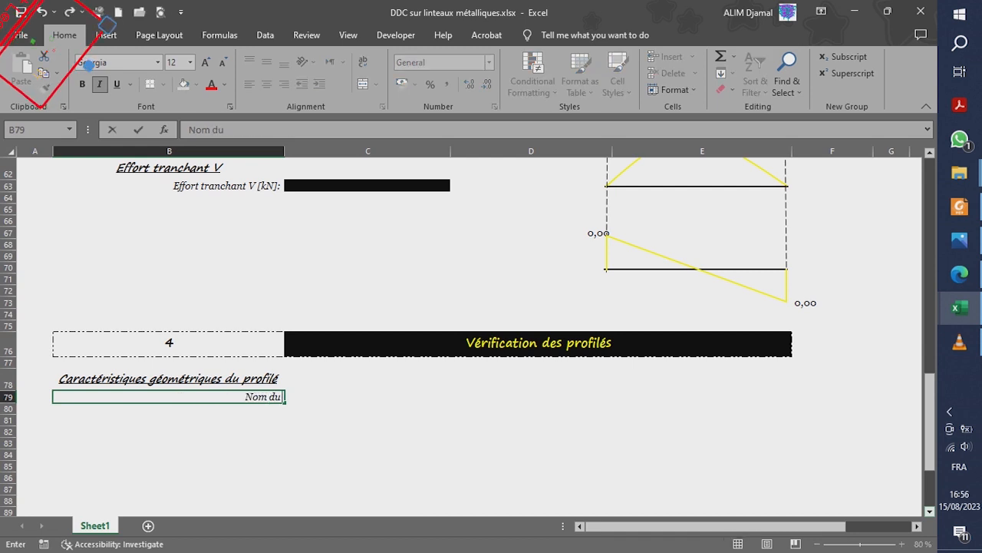
{"action": "type", "text": " profi"}
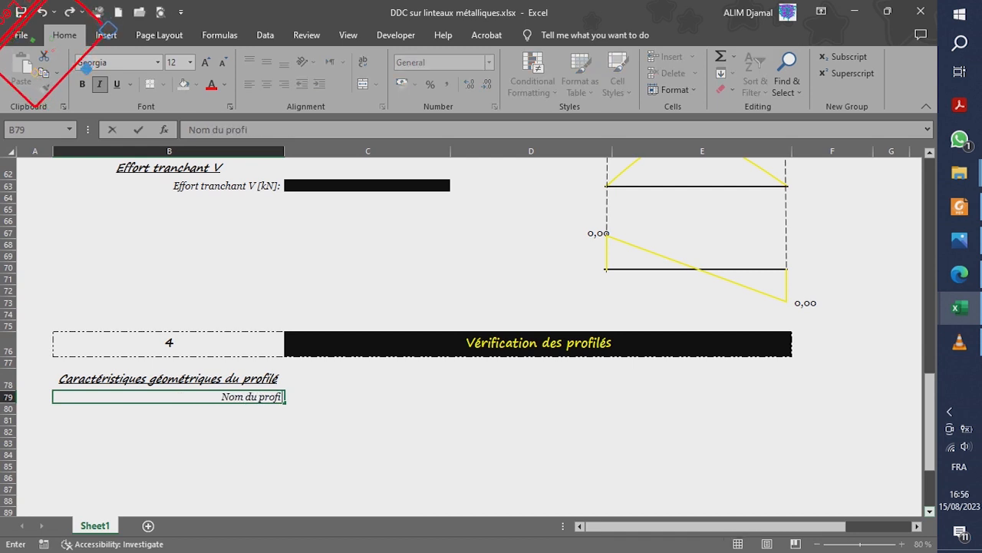
{"action": "type", "text": "lé :"}
{"action": "key", "text": "Return"}
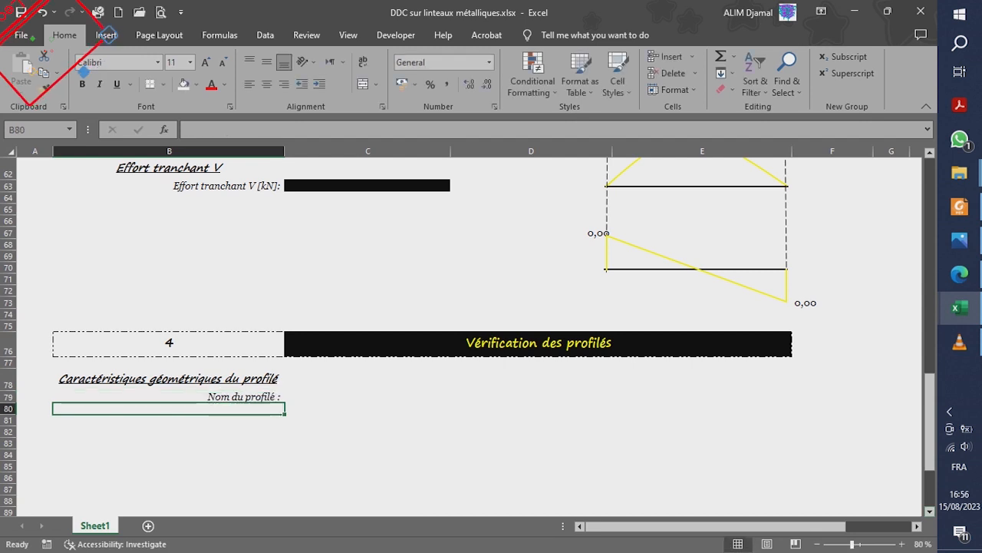
Duplicate the profile name label into B80 and change its text to "Nombre de profilés :"
{"action": "key", "text": "Up"}
{"action": "key", "text": "ctrl+c"}
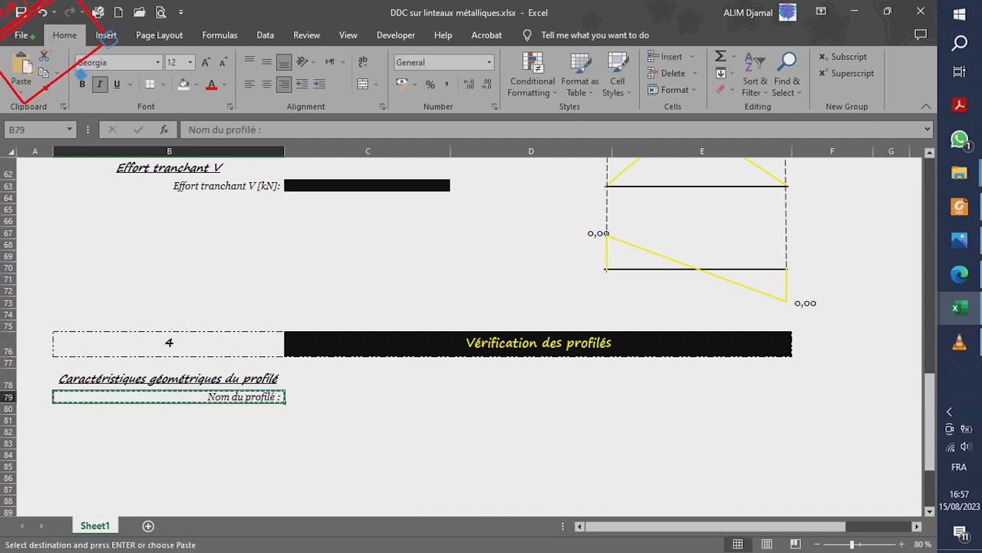
{"action": "key", "text": "Down"}
{"action": "key", "text": "ctrl+v"}
{"action": "type", "text": "Nombre de"}
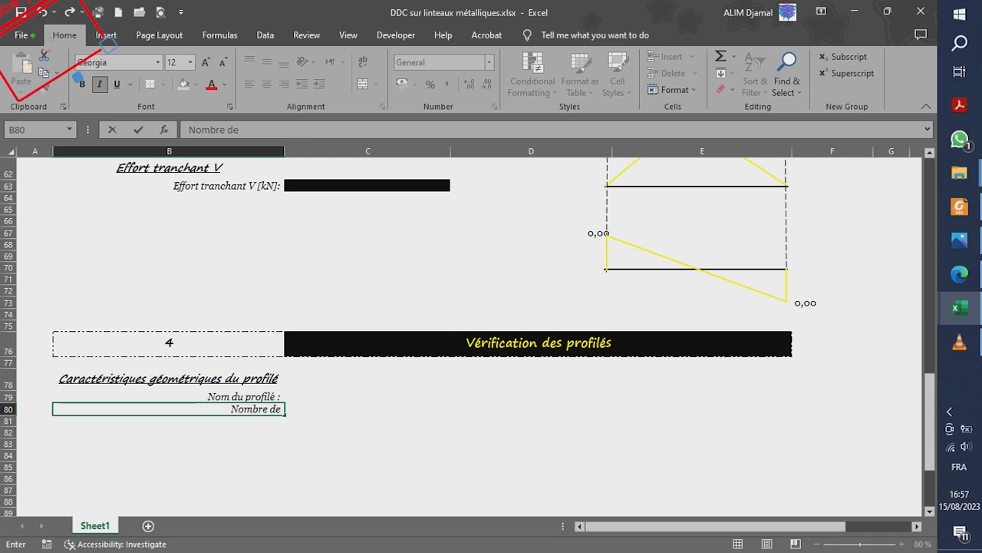
{"action": "type", "text": " profilés :"}
{"action": "key", "text": "Return"}
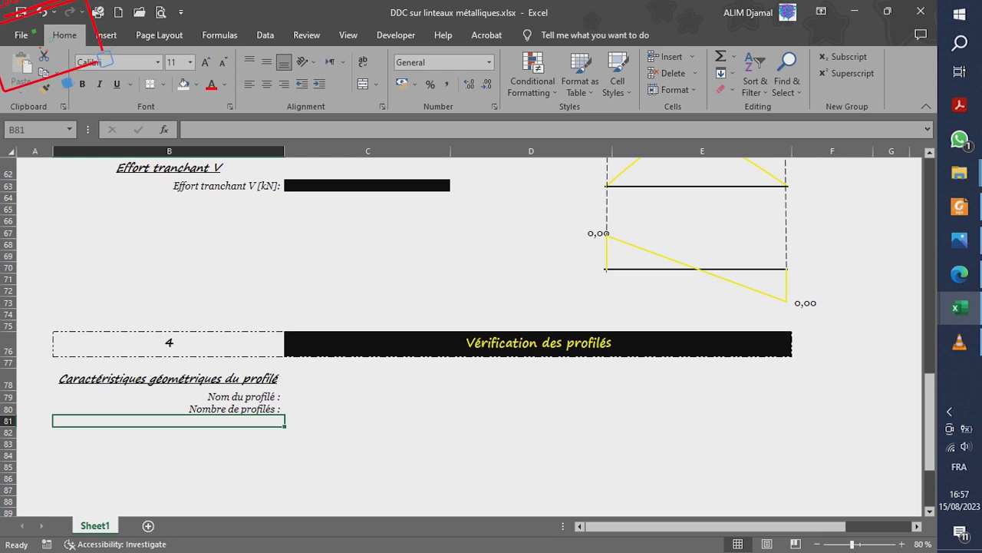
Enter the label "Limite élastiques fy [N/mm²] :" in B81
{"action": "scroll", "coordinate": [468, 330], "scroll_direction": "down", "scroll_amount": 1}
{"action": "type", "text": "Limite"}
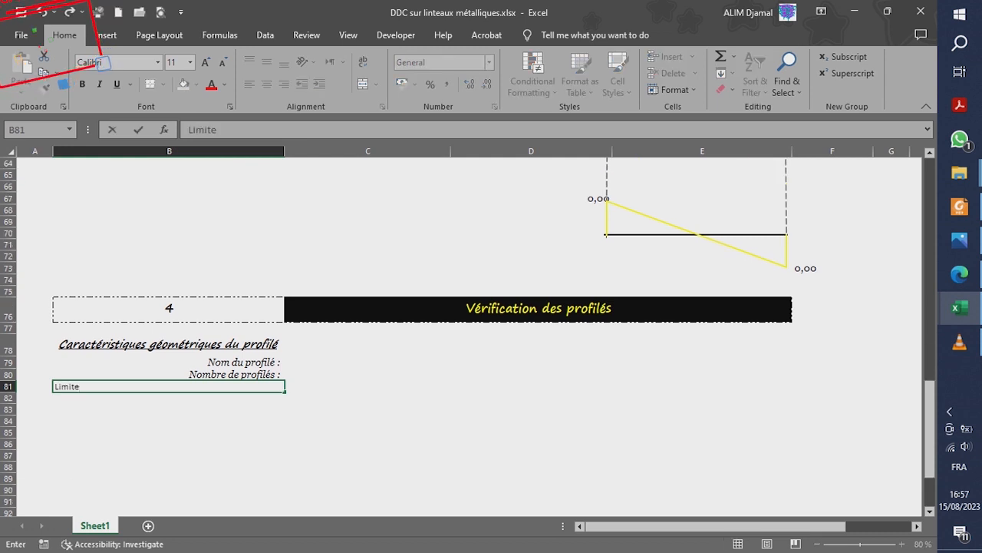
{"action": "type", "text": " él"}
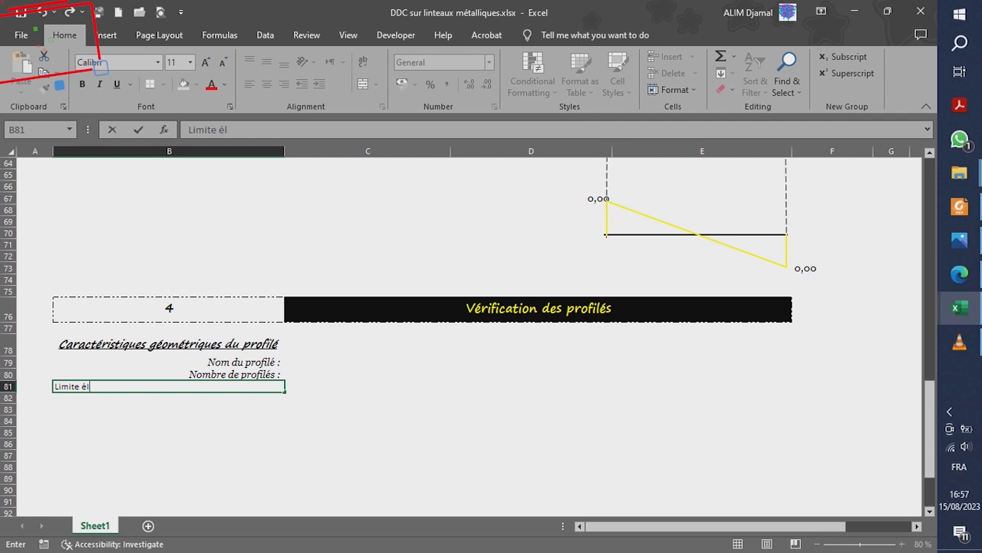
{"action": "type", "text": "astiques fy"}
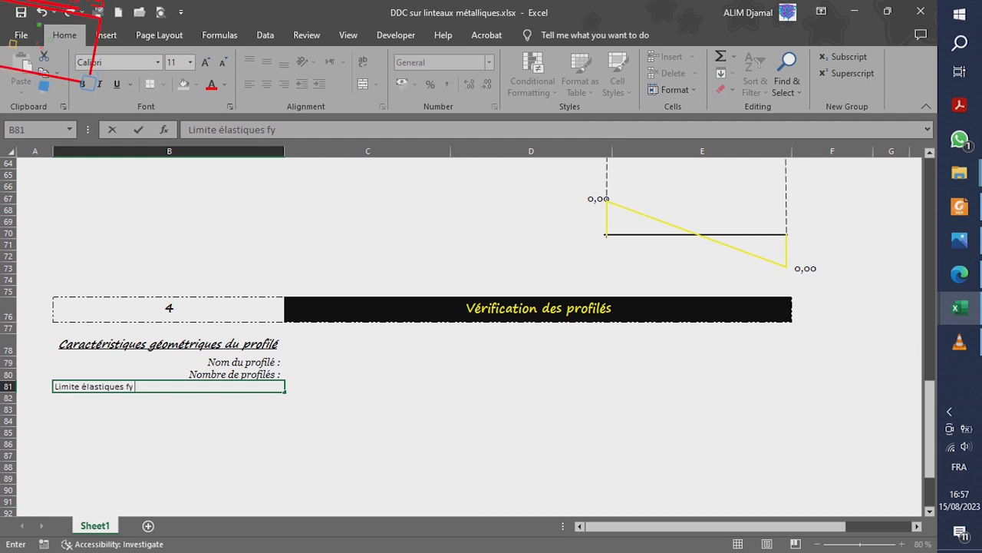
{"action": "type", "text": "["}
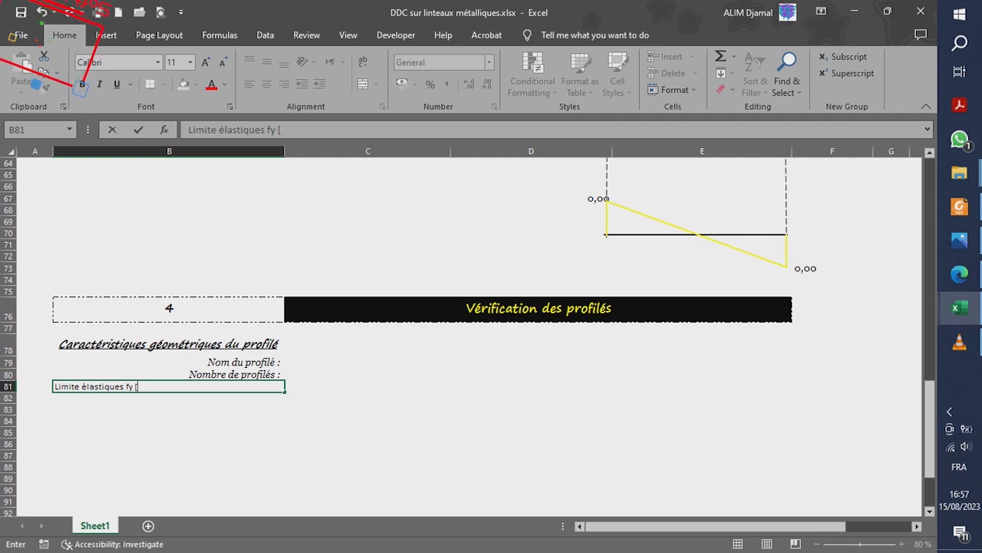
{"action": "type", "text": "N"}
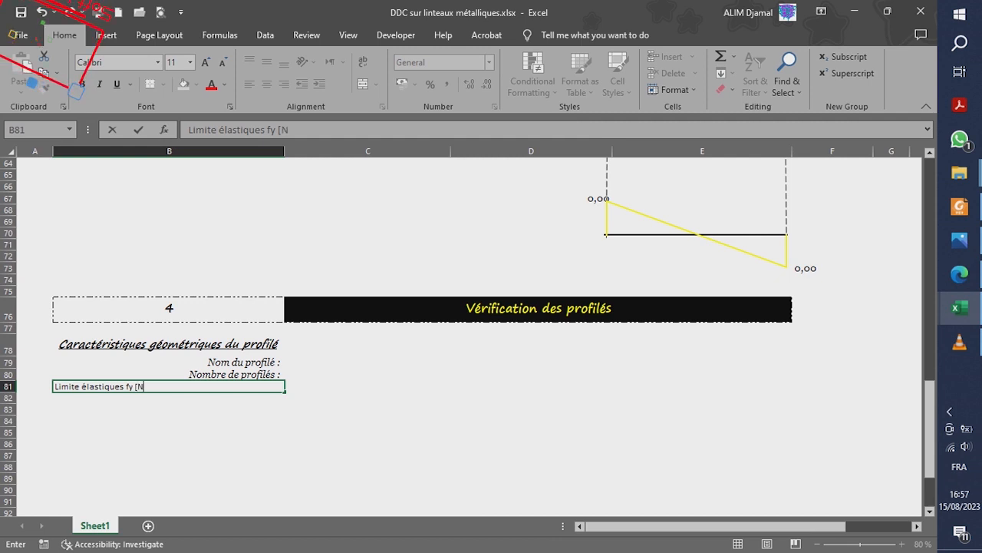
{"action": "type", "text": "/mm²] :"}
Apply the formatting of the "Nombre de profilés :" label to the label in B81
{"action": "key", "text": "Up"}
{"action": "left_click", "coordinate": [44, 89]}
{"action": "left_click", "coordinate": [169, 386]}
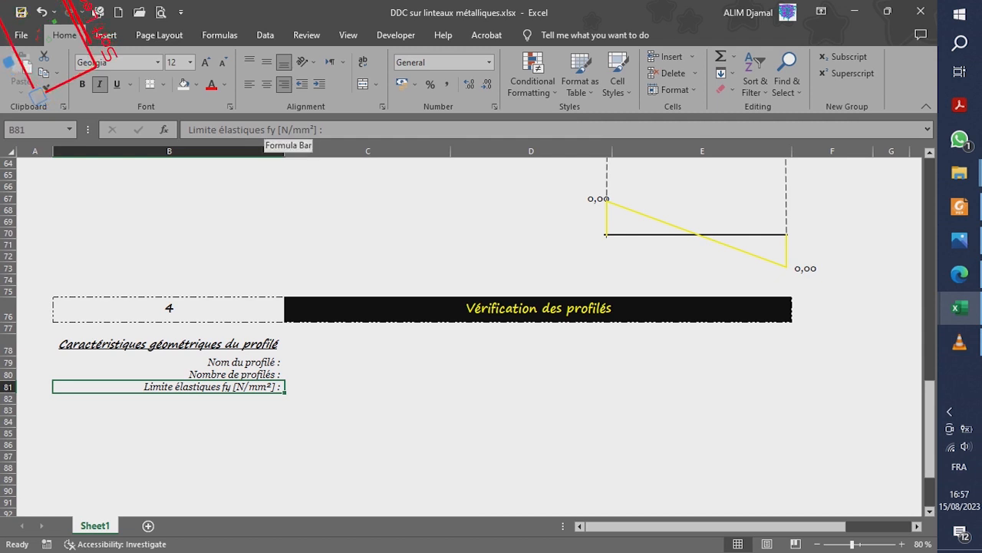
Format the y of "fy" in the B81 label as subscript
{"action": "left_click_drag", "start_coordinate": [269, 129], "coordinate": [276, 129]}
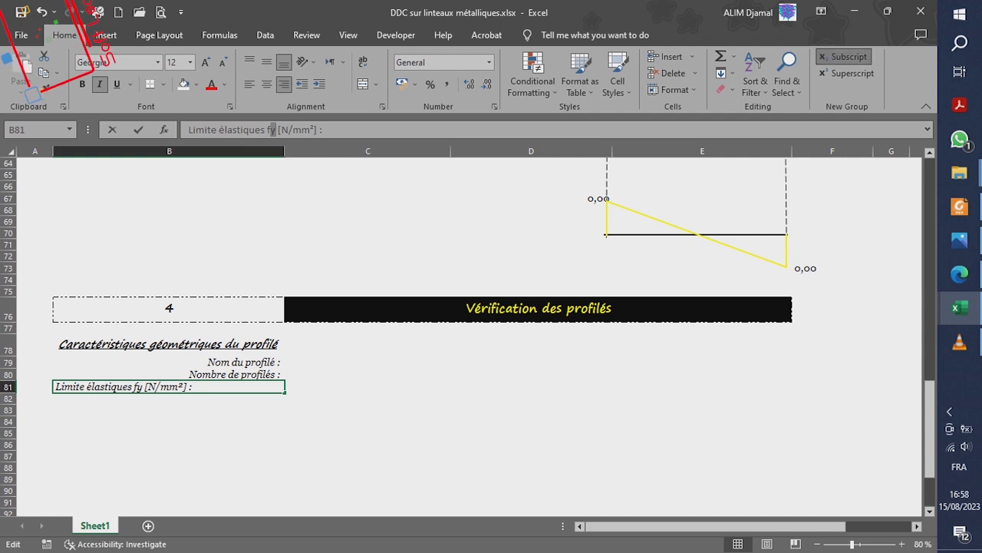
{"action": "left_click", "coordinate": [844, 57]}
{"action": "key", "text": "Return"}
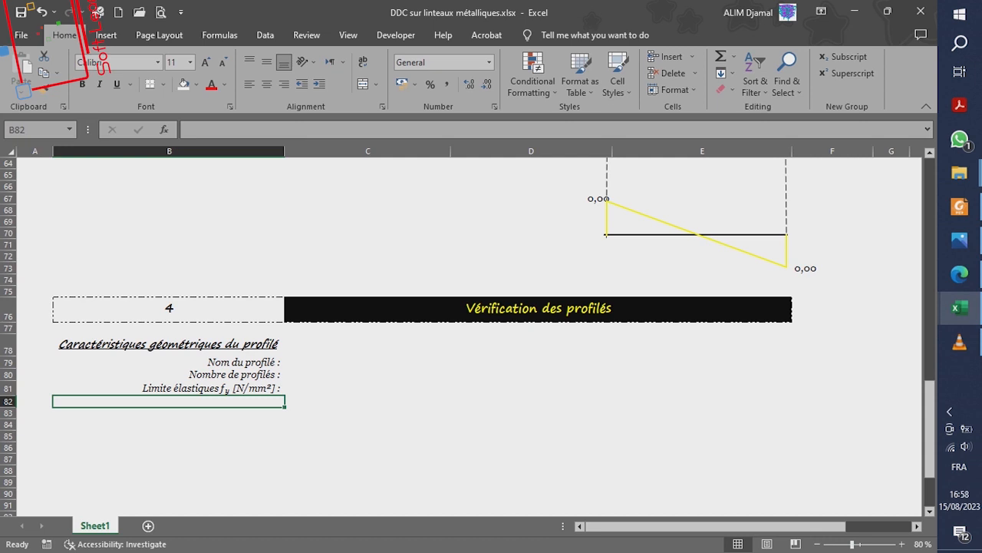
{"action": "left_click", "coordinate": [903, 544]}
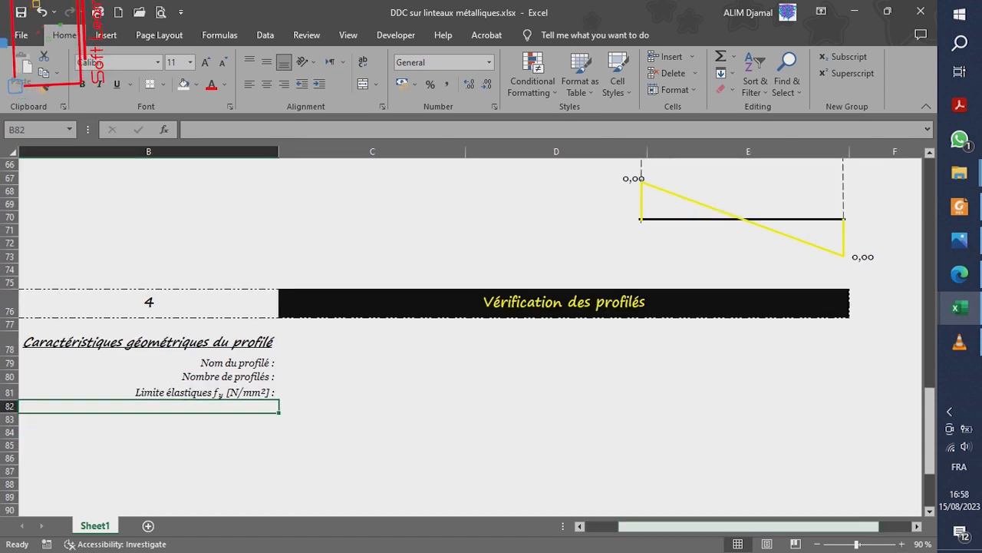
{"action": "left_click", "coordinate": [580, 526]}
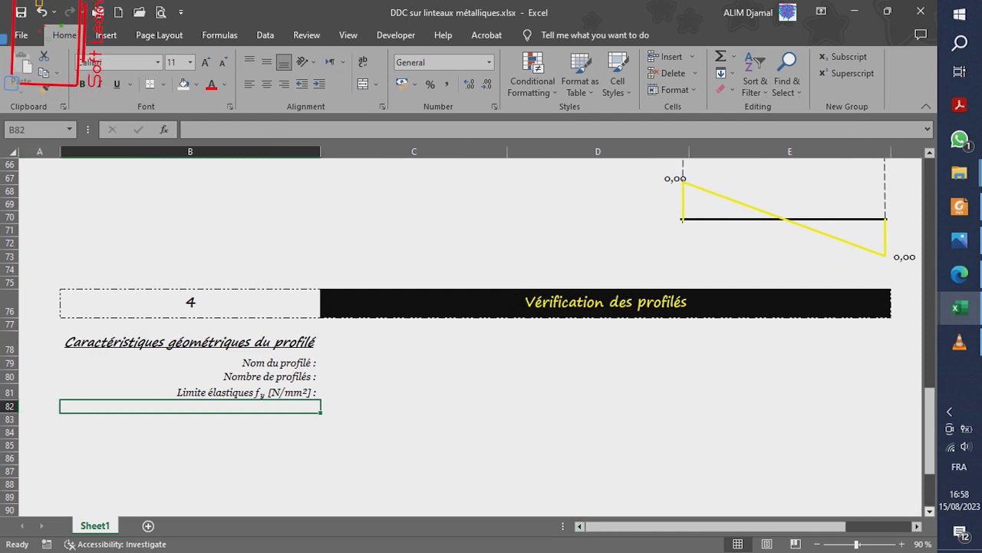
Enter the label "Hauteur h [mm] :" in B82
{"action": "left_click", "coordinate": [930, 511]}
{"action": "left_click", "coordinate": [930, 511]}
{"action": "left_click", "coordinate": [903, 544]}
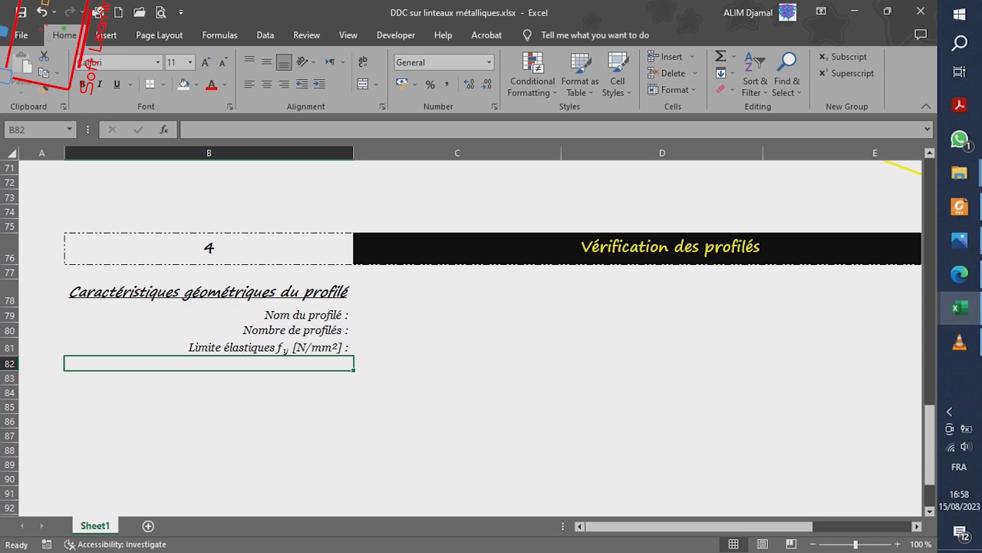
{"action": "type", "text": "Haute"}
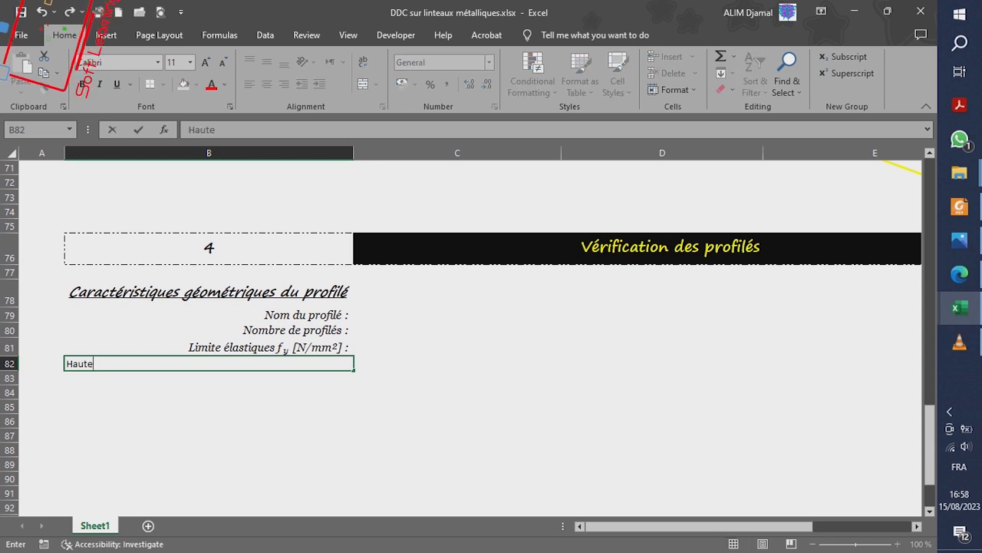
{"action": "type", "text": "ur h"}
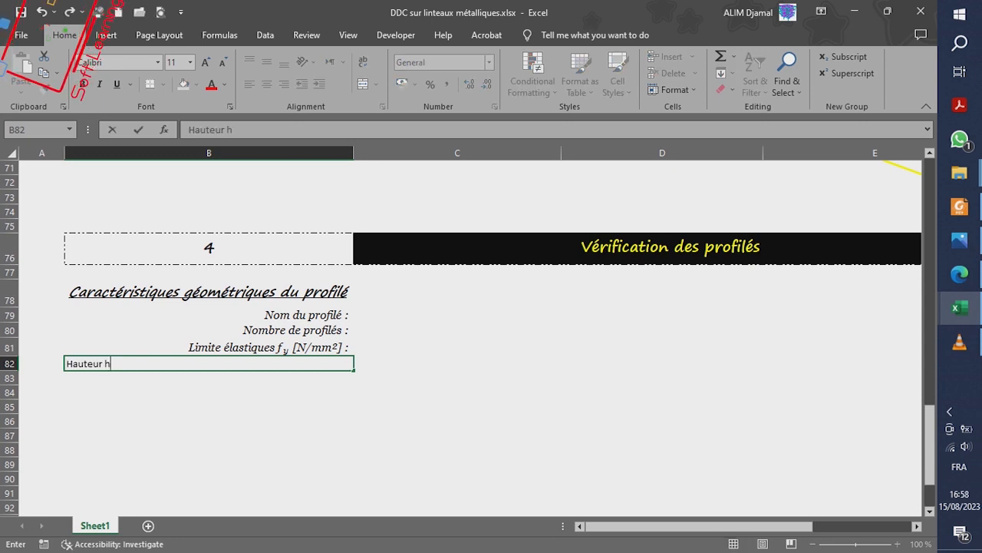
{"action": "type", "text": " [mm] :"}
{"action": "key", "text": "Return"}
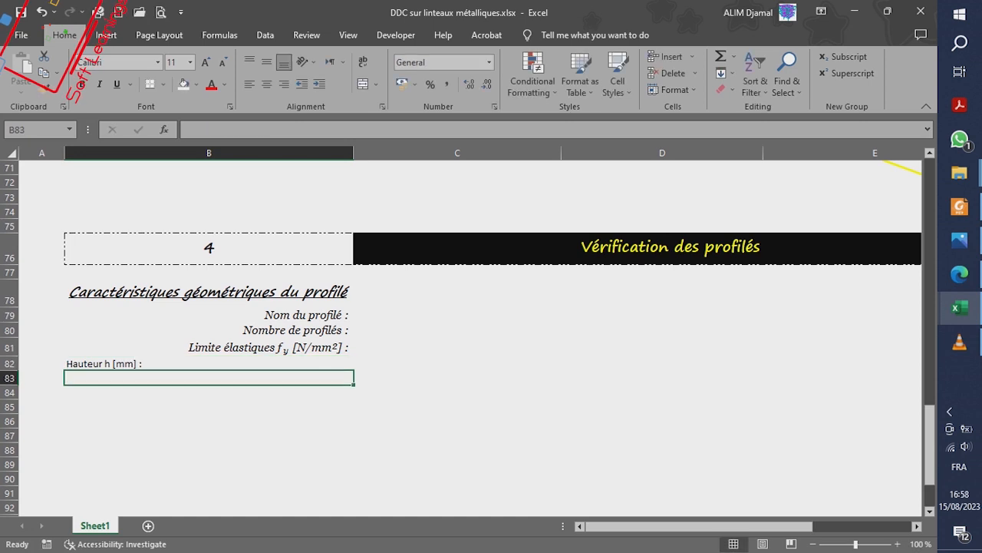
Apply the formatting of the yield strength label in B81 to the height label in B82
{"action": "left_click", "coordinate": [209, 347]}
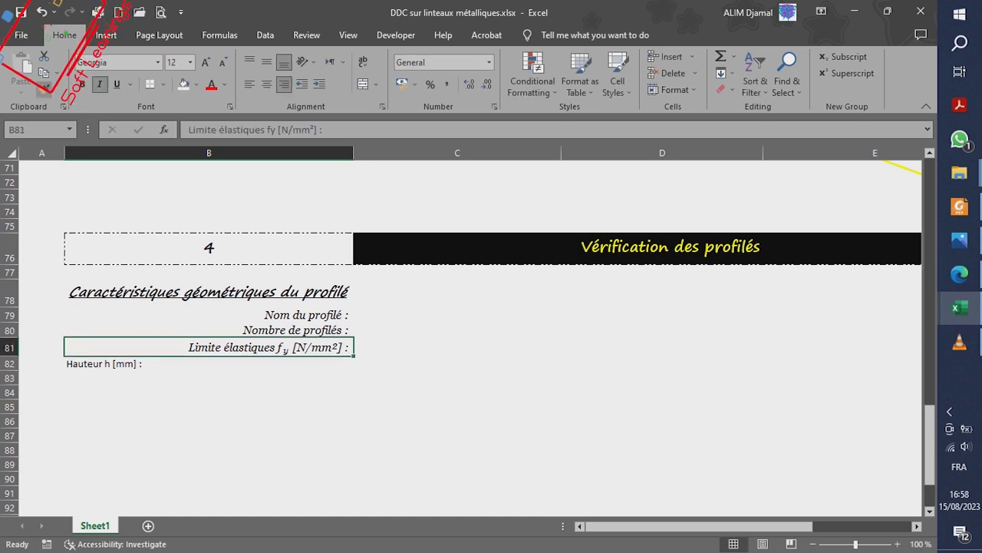
{"action": "left_click", "coordinate": [44, 89]}
{"action": "left_click", "coordinate": [209, 363]}
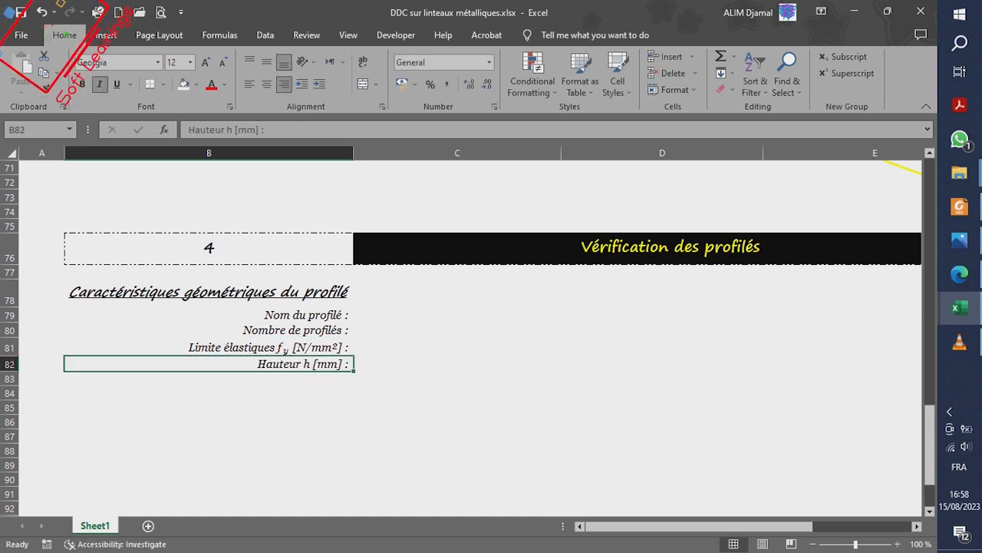
Duplicate the height label into B83 and change its text to "Epaisseur de l'âme tw [mm] :"
{"action": "key", "text": "ctrl+c"}
{"action": "key", "text": "Down"}
{"action": "key", "text": "Return"}
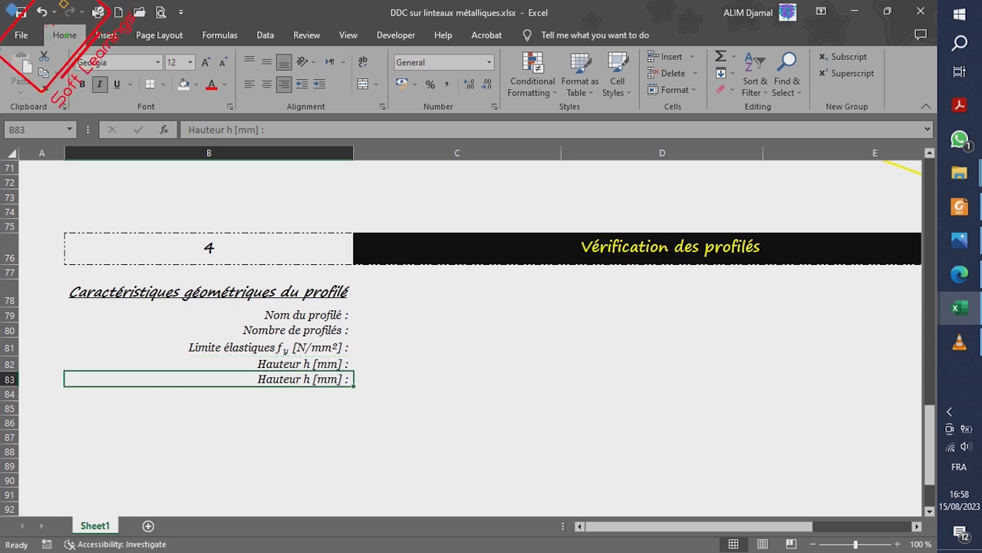
{"action": "type", "text": "Epaisse"}
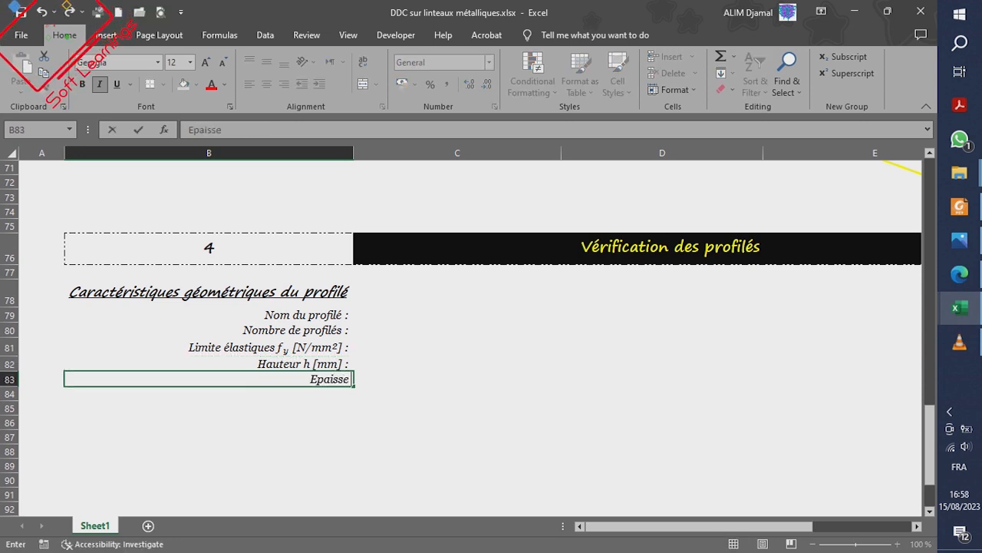
{"action": "type", "text": "ur de l"}
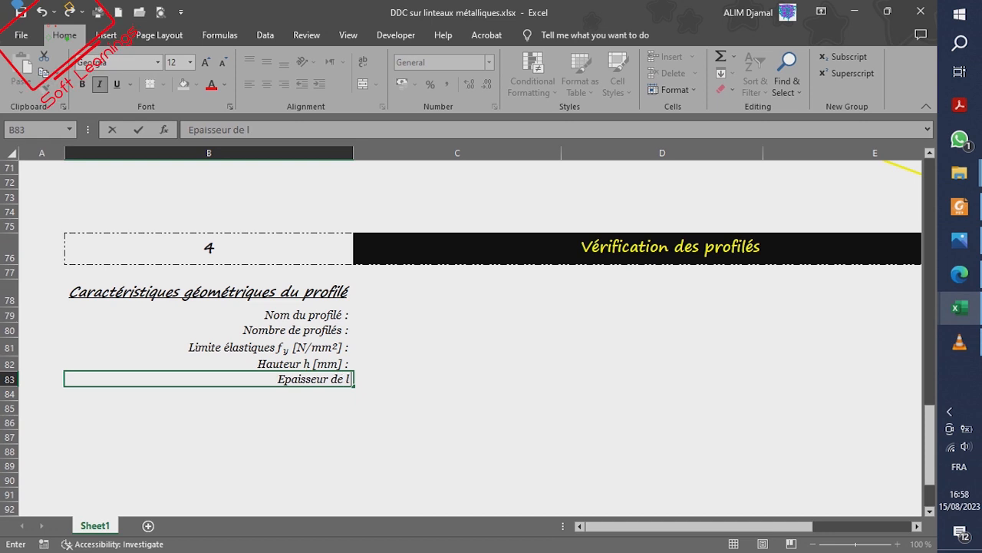
{"action": "type", "text": "'âme tw"}
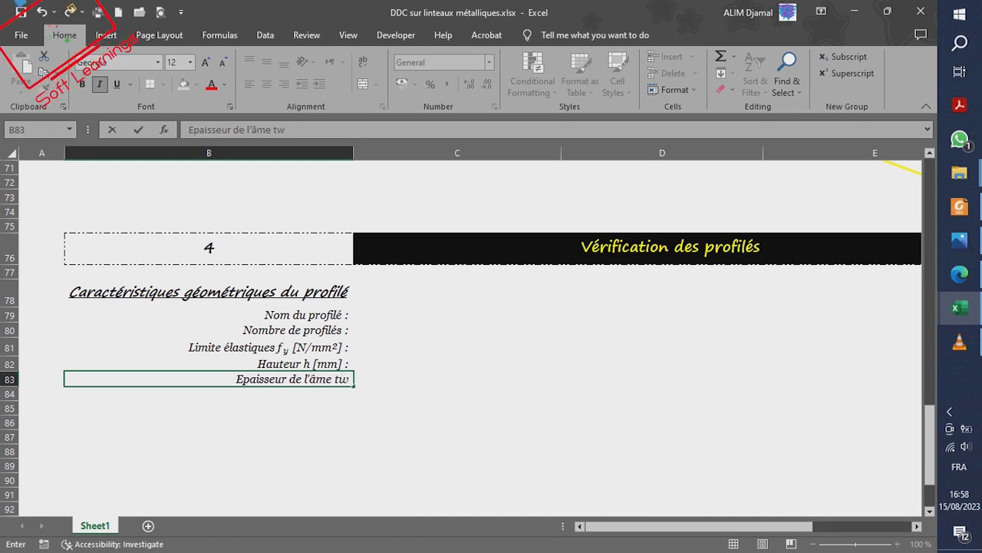
{"action": "type", "text": " [mm]"}
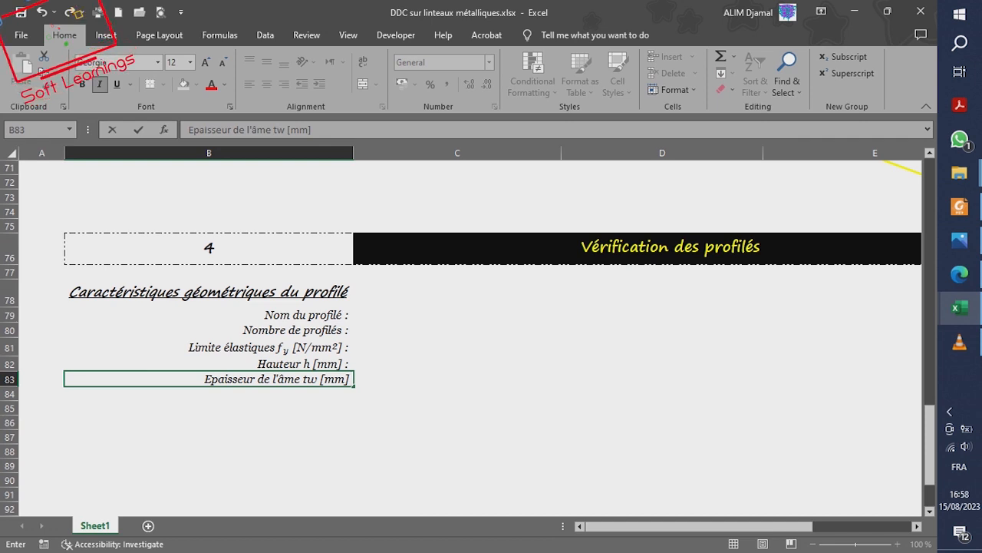
{"action": "type", "text": " :"}
{"action": "key", "text": "Return"}
Format the w of "tw" in the B83 label as subscript
{"action": "left_click", "coordinate": [275, 379]}
{"action": "left_click_drag", "start_coordinate": [284, 130], "coordinate": [277, 130]}
{"action": "left_click", "coordinate": [844, 57]}
{"action": "key", "text": "Return"}
Duplicate the web thickness label into B84 and change "l'âme" to "la semelle"
{"action": "left_click", "coordinate": [275, 380]}
{"action": "key", "text": "Down"}
{"action": "key", "text": "ctrl+d"}
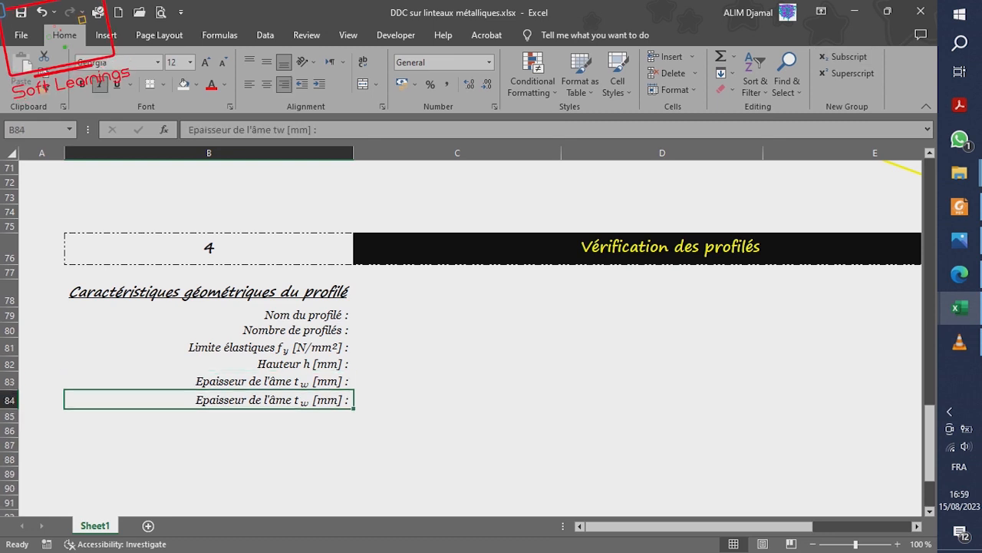
{"action": "left_click", "coordinate": [271, 130]}
{"action": "key", "text": "BackSpace"}
{"action": "key", "text": "BackSpace"}
{"action": "key", "text": "BackSpace"}
{"action": "key", "text": "BackSpace"}
{"action": "type", "text": "a semelle"}
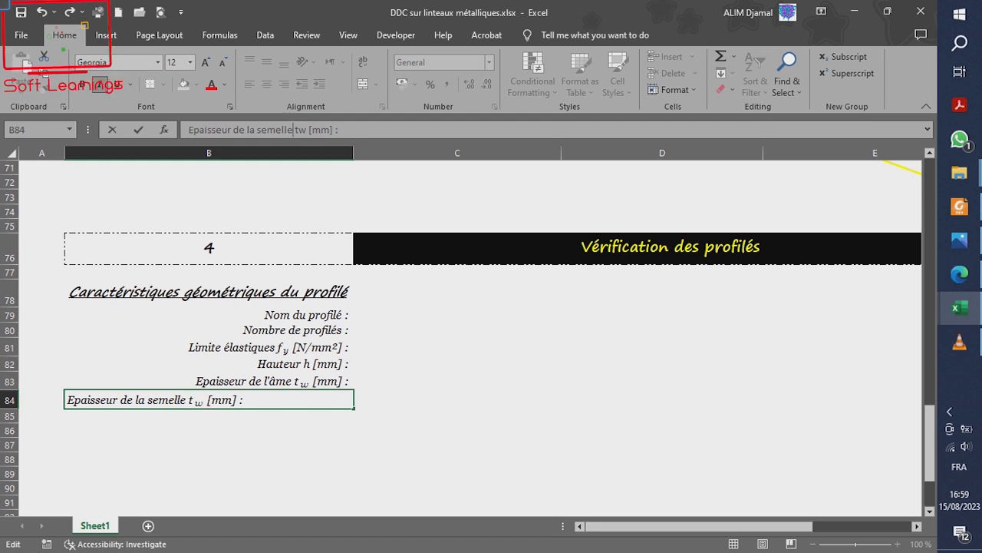
Replace the subscript of t in the B84 label with f
{"action": "key", "text": "Right"}
{"action": "key", "text": "Right"}
{"action": "key", "text": "Right"}
{"action": "type", "text": "f"}
{"action": "key", "text": "Left"}
{"action": "key", "text": "BackSpace"}
{"action": "key", "text": "Return"}
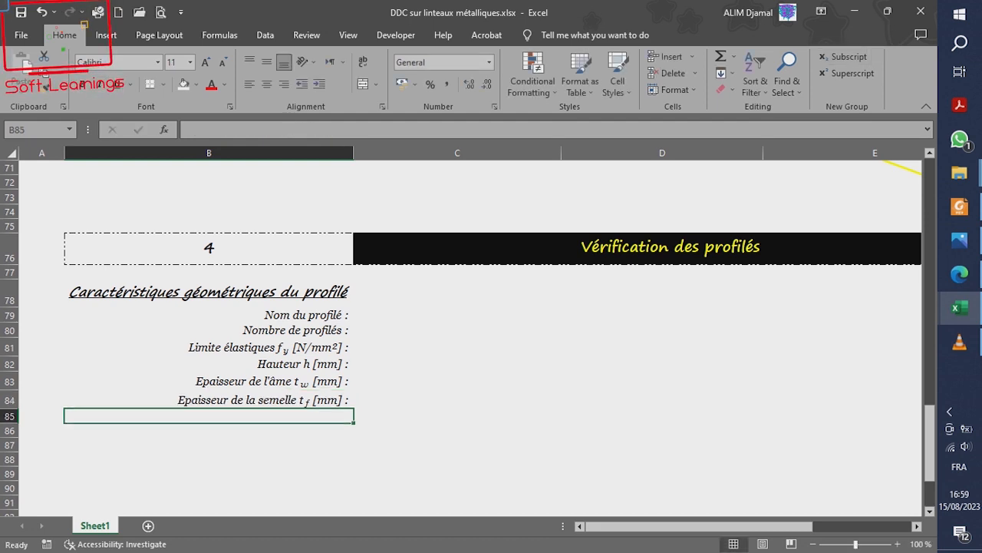
Duplicate the flange thickness label into B85 and remove its words "Epaisseur de la semelle"
{"action": "key", "text": "Up"}
{"action": "key", "text": "ctrl+c"}
{"action": "key", "text": "Down"}
{"action": "key", "text": "ctrl+v"}
{"action": "key", "text": "Escape"}
{"action": "left_click", "coordinate": [293, 130]}
{"action": "key", "text": "BackSpace"}
{"action": "key", "text": "BackSpace"}
{"action": "key", "text": "BackSpace"}
{"action": "key", "text": "BackSpace"}
{"action": "key", "text": "BackSpace"}
{"action": "key", "text": "BackSpace"}
{"action": "key", "text": "BackSpace"}
{"action": "key", "text": "BackSpace"}
{"action": "key", "text": "BackSpace"}
{"action": "key", "text": "BackSpace"}
{"action": "key", "text": "BackSpace"}
{"action": "key", "text": "BackSpace"}
{"action": "key", "text": "BackSpace"}
{"action": "key", "text": "BackSpace"}
{"action": "key", "text": "BackSpace"}
{"action": "key", "text": "BackSpace"}
{"action": "key", "text": "BackSpace"}
{"action": "key", "text": "BackSpace"}
{"action": "key", "text": "BackSpace"}
{"action": "key", "text": "BackSpace"}
{"action": "key", "text": "BackSpace"}
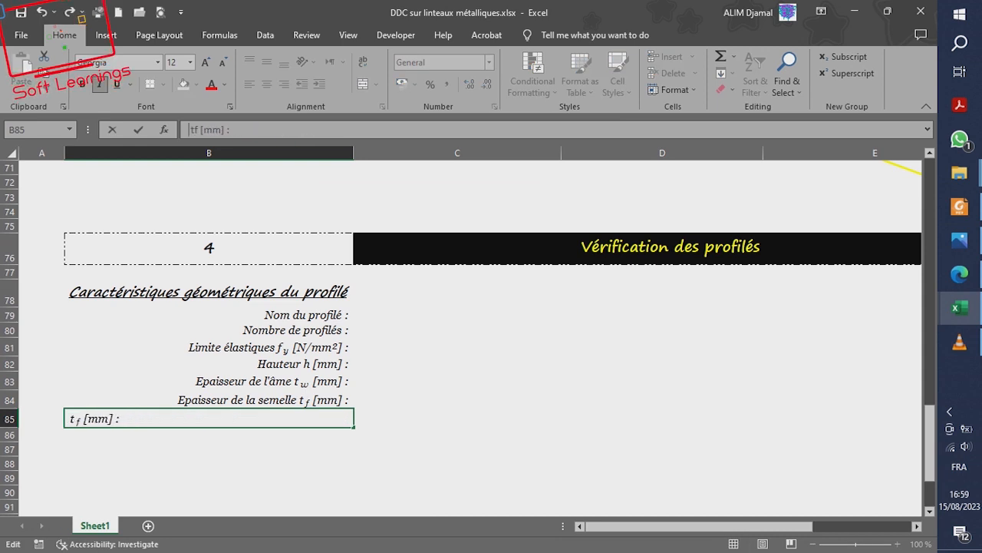
Change the B85 label to "Module de résistance élastiques Wpl [mm] :", keeping pl as subscript
{"action": "type", "text": "Module d"}
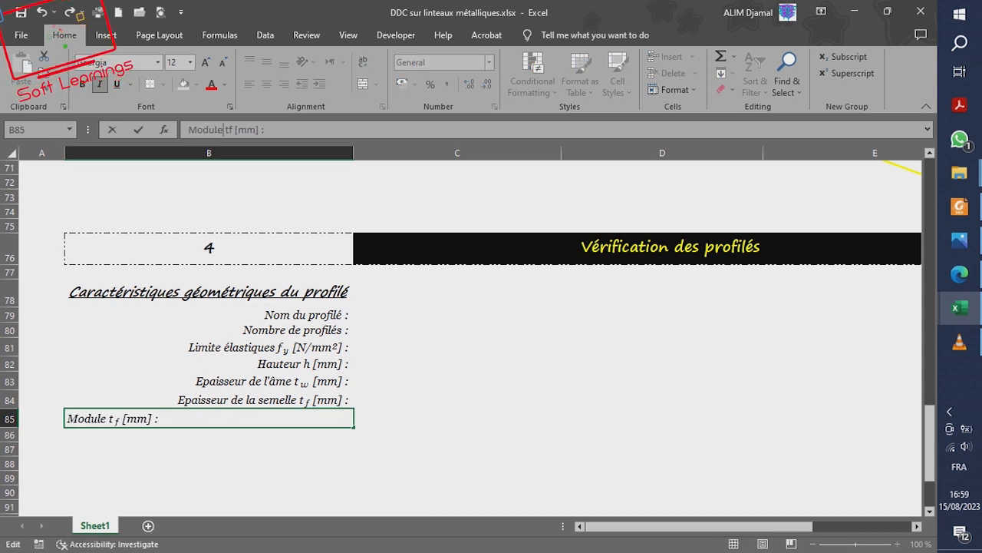
{"action": "type", "text": "e rési"}
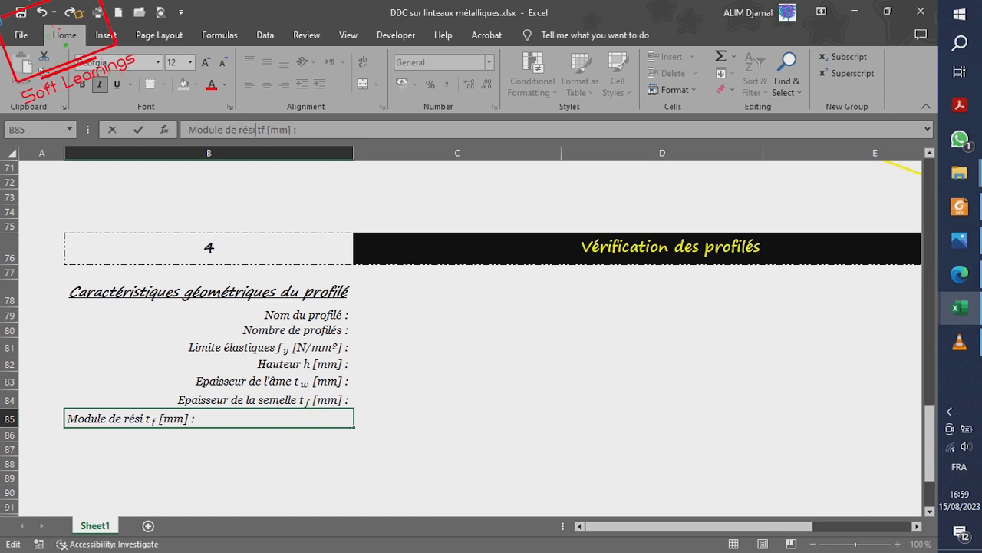
{"action": "type", "text": "stanc"}
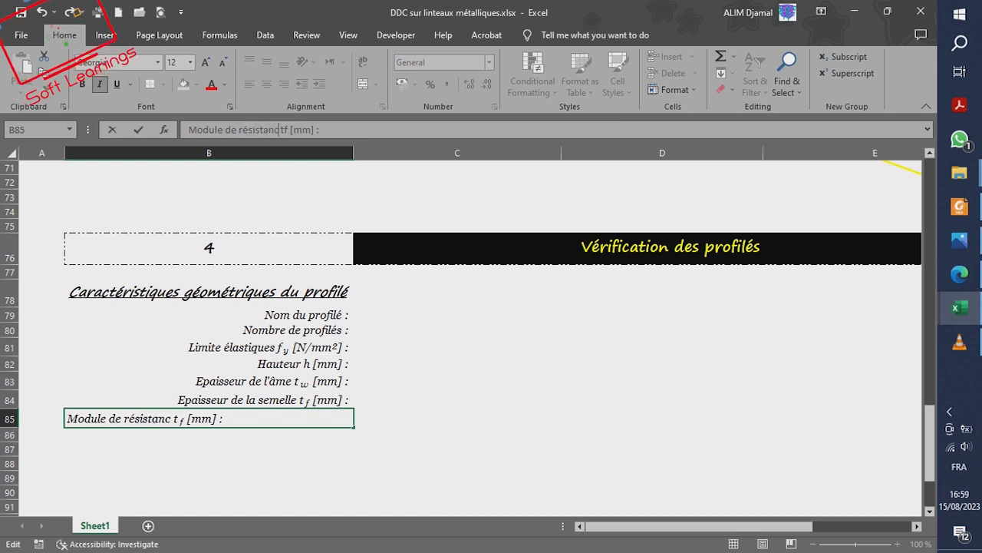
{"action": "type", "text": "e"}
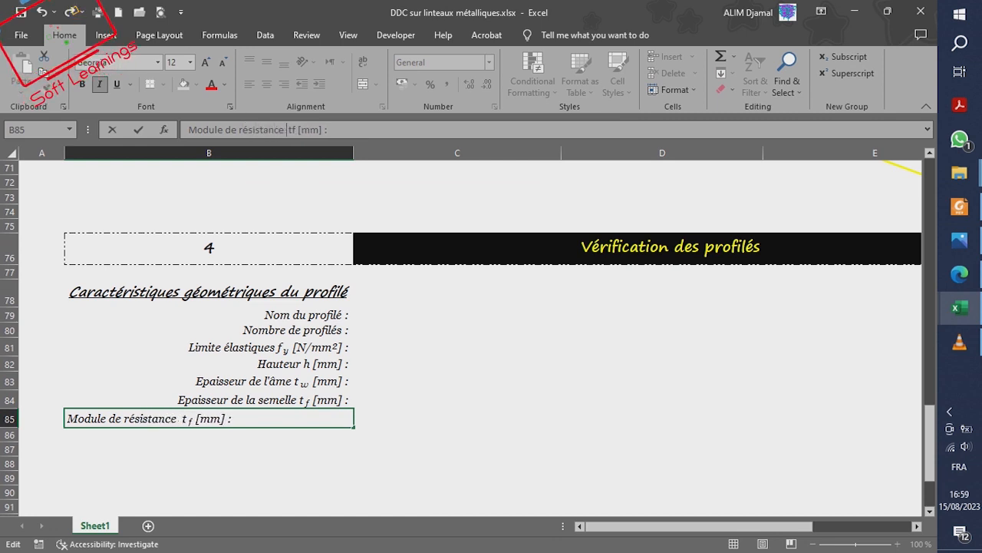
{"action": "type", "text": " élastiques W"}
{"action": "key", "text": "Delete"}
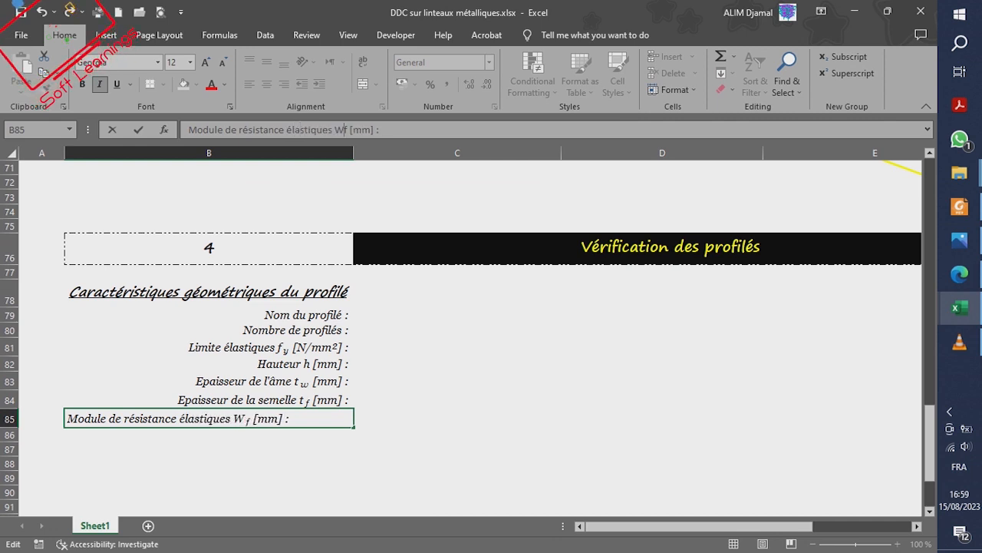
{"action": "key", "text": "Right"}
{"action": "type", "text": "p"}
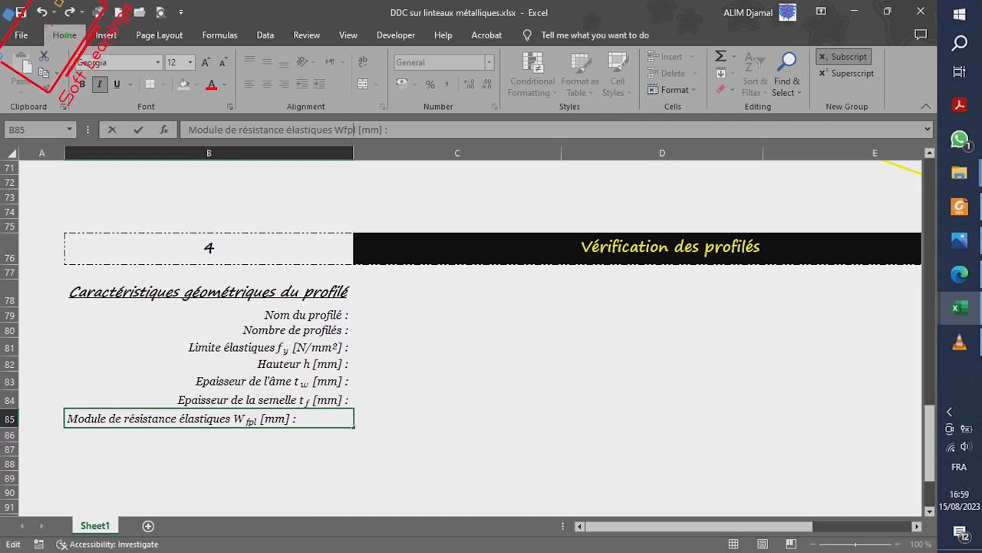
{"action": "key", "text": "BackSpace"}
{"action": "key", "text": "Return"}
Change the unit in the B85 label to cm³, with the 3 as superscript
{"action": "left_click", "coordinate": [307, 419]}
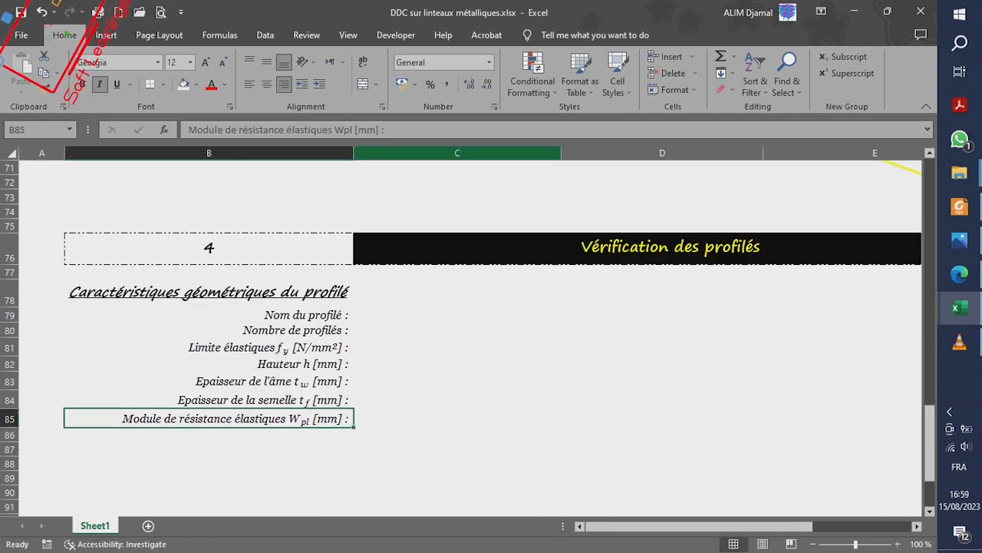
{"action": "left_click", "coordinate": [367, 129]}
{"action": "key", "text": "BackSpace"}
{"action": "type", "text": "c"}
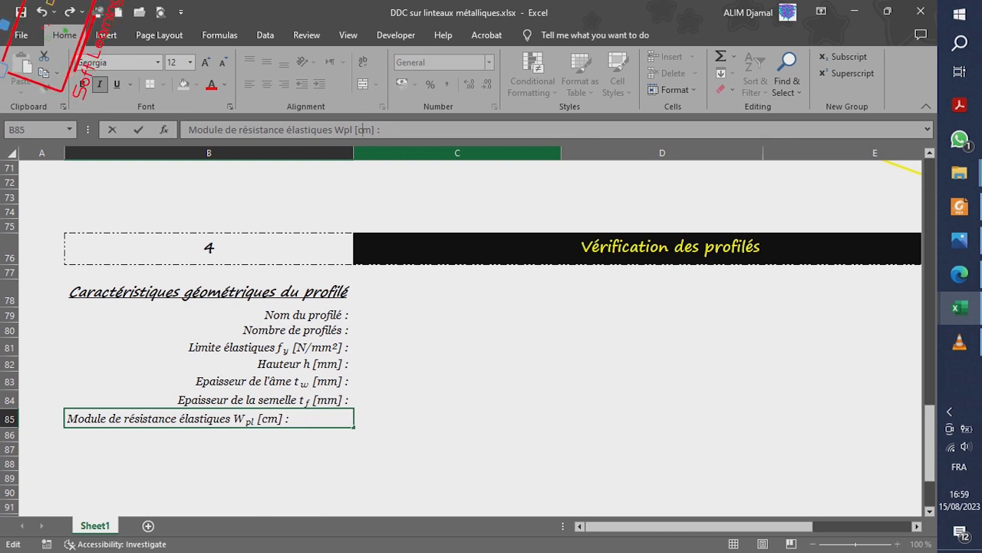
{"action": "key", "text": "Right"}
{"action": "type", "text": "3"}
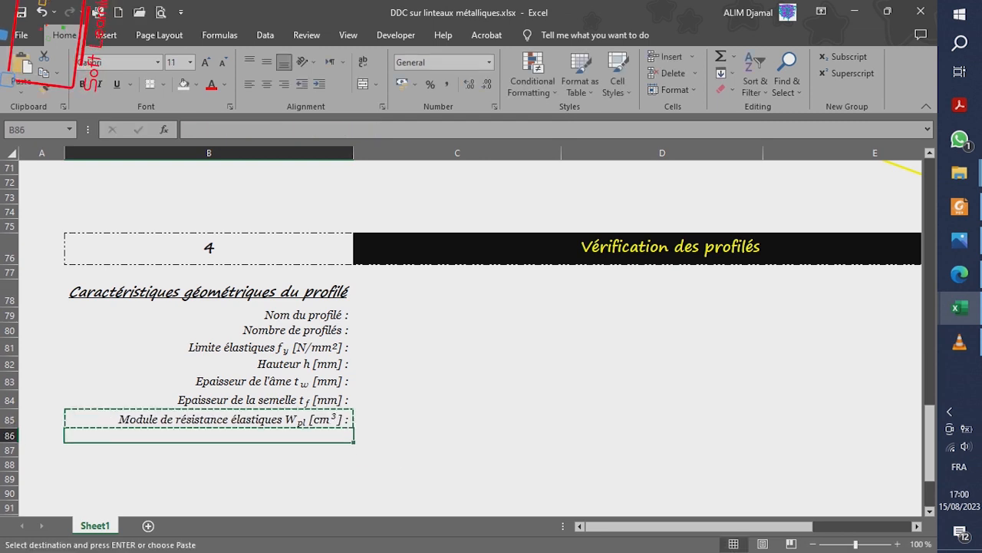
Paste the section modulus label into B86 and change its text to "Hauteur de l'âme d [mm] :"
{"action": "key", "text": "ctrl+v"}
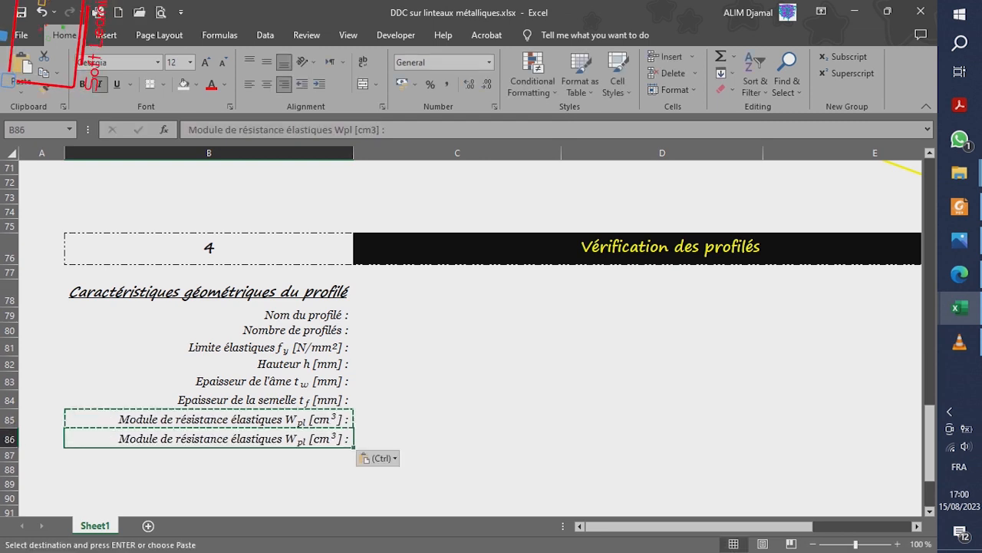
{"action": "key", "text": "Escape"}
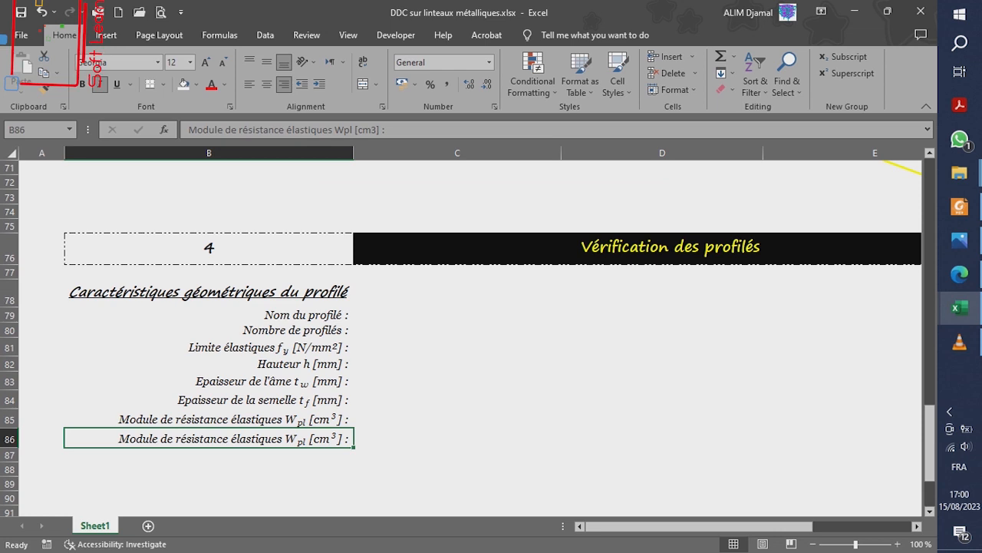
{"action": "type", "text": "Hauteur de l'"}
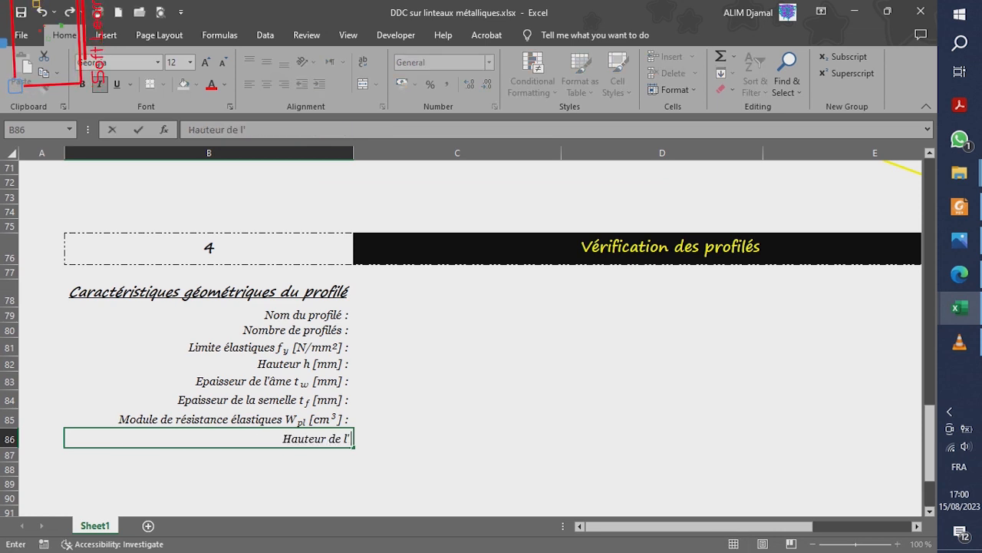
{"action": "type", "text": "âme"}
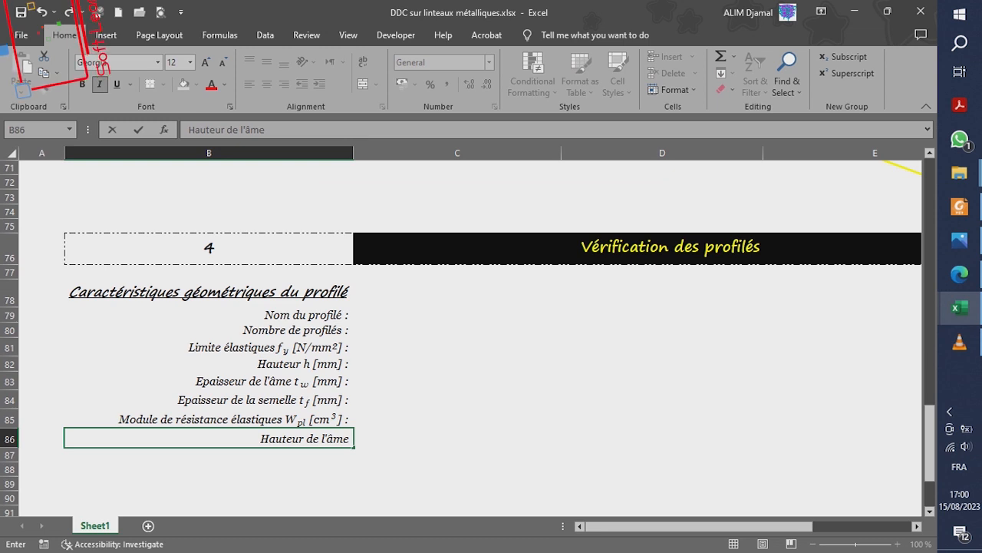
{"action": "type", "text": " d"}
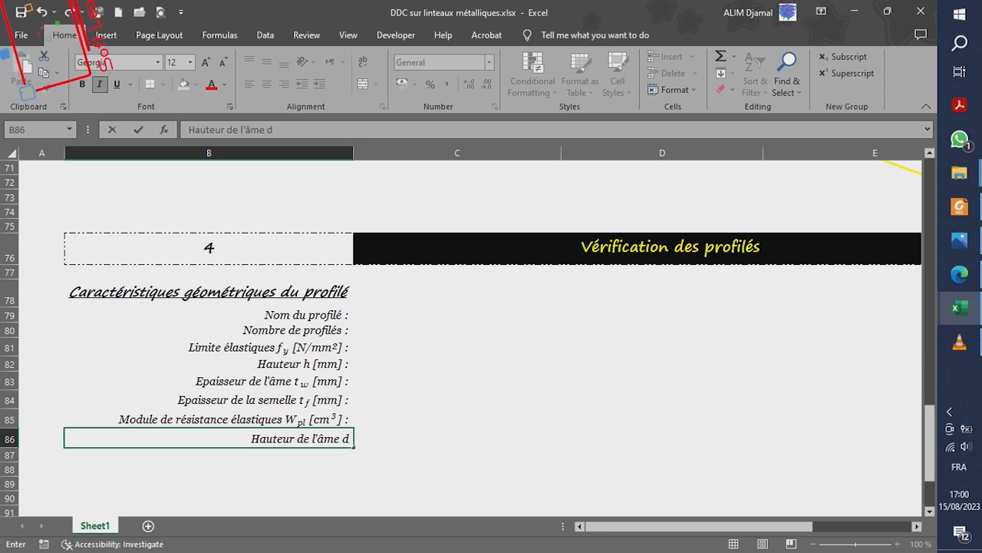
{"action": "type", "text": " [m"}
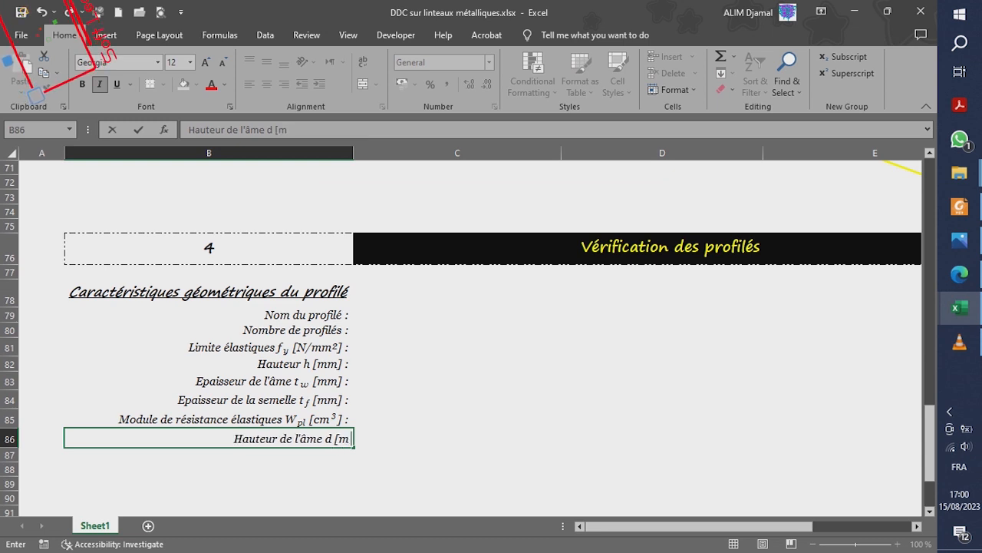
{"action": "type", "text": "m] :"}
{"action": "key", "text": "Return"}
Duplicate the web height label into B87 and change its text to "Rayon congé r [mm] :"
{"action": "key", "text": "Up"}
{"action": "key", "text": "ctrl+c"}
{"action": "key", "text": "Down"}
{"action": "key", "text": "Return"}
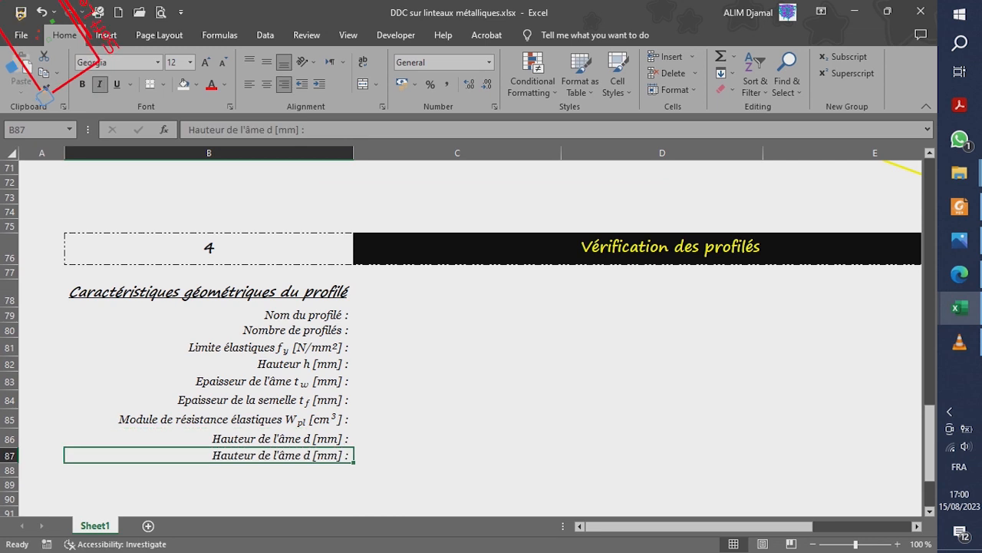
{"action": "type", "text": "Ra"}
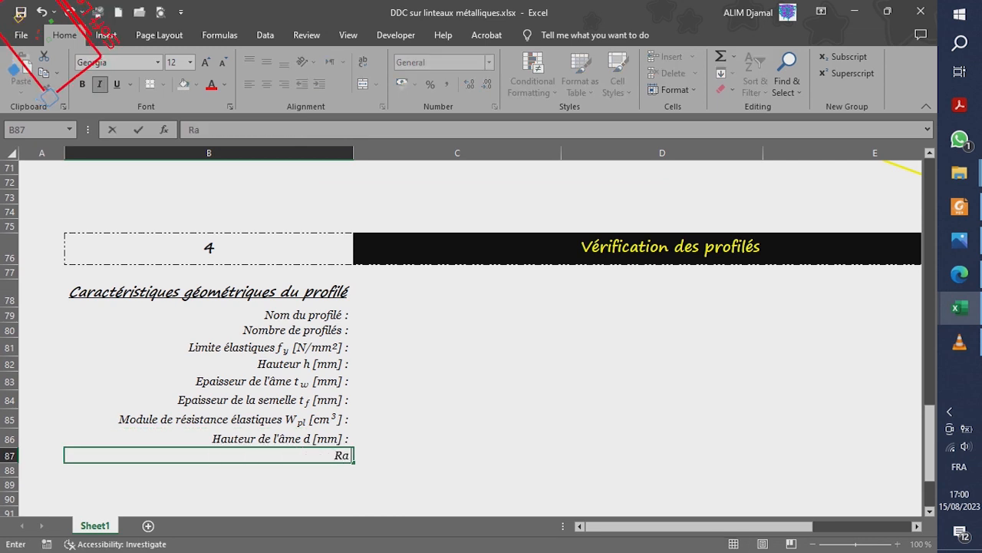
{"action": "type", "text": "yon"}
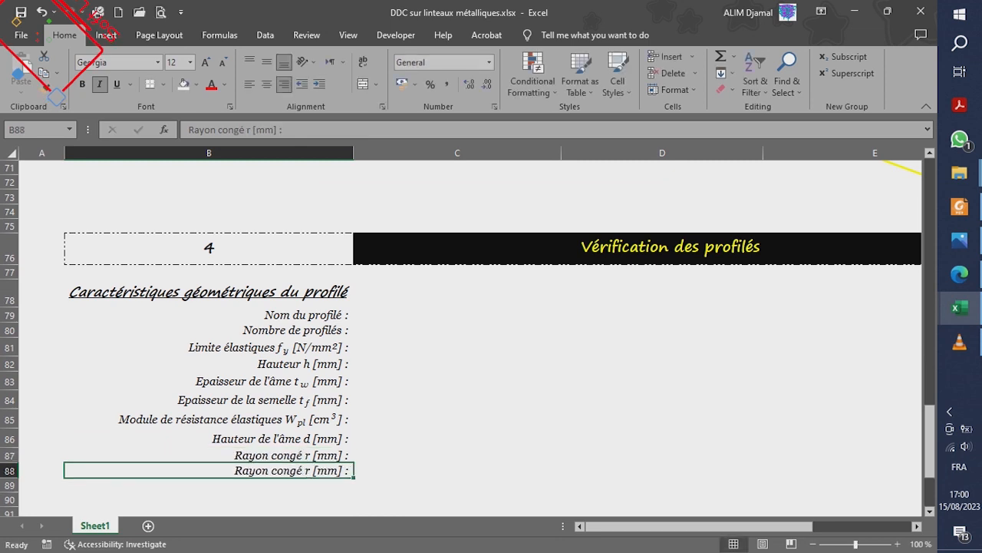
Clear B88, copy the fillet radius label into it again, and change its text to "Aire A du profilé [mm²] :"
{"action": "key", "text": "Delete"}
{"action": "key", "text": "Up"}
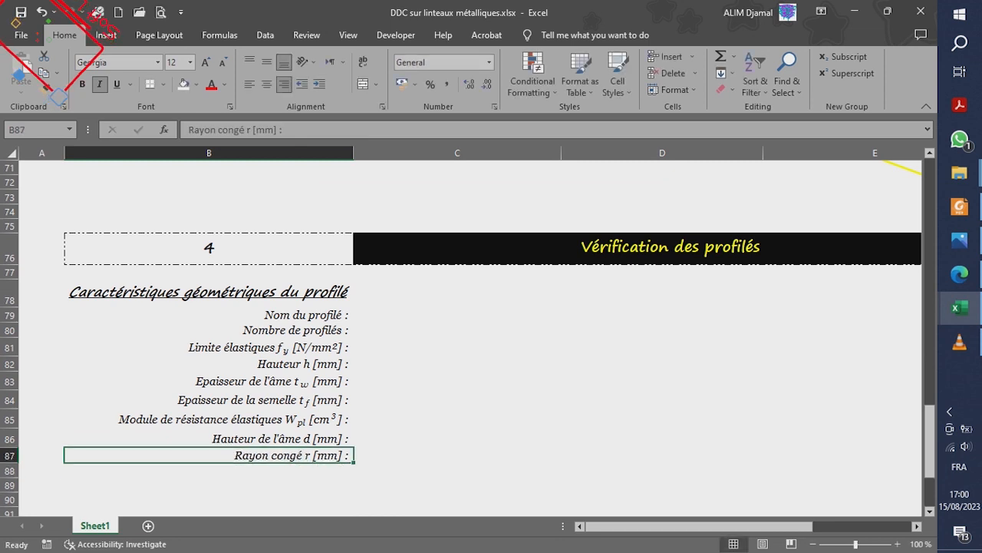
{"action": "key", "text": "ctrl+c"}
{"action": "key", "text": "Down"}
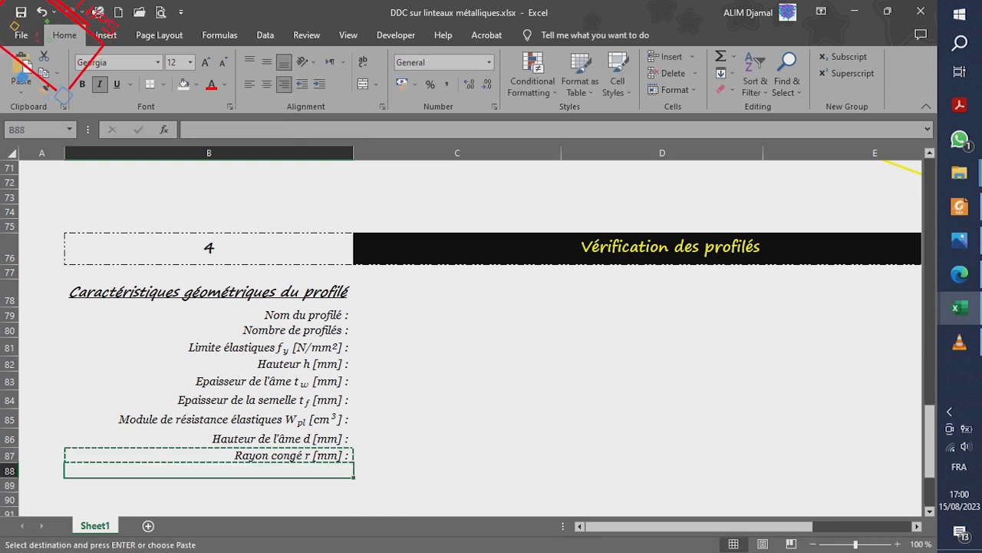
{"action": "key", "text": "ctrl+v"}
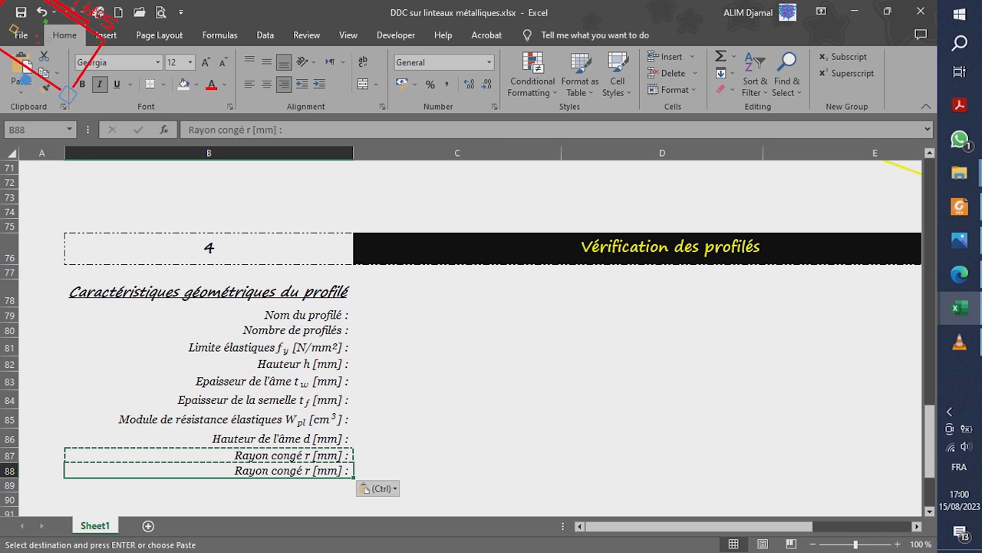
{"action": "key", "text": "Escape"}
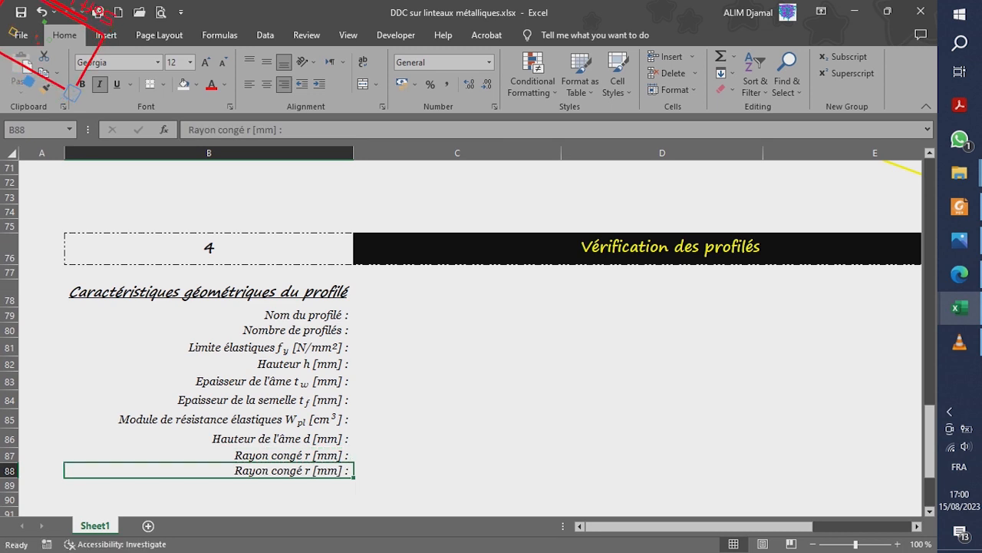
{"action": "type", "text": "Aire A du profilé"}
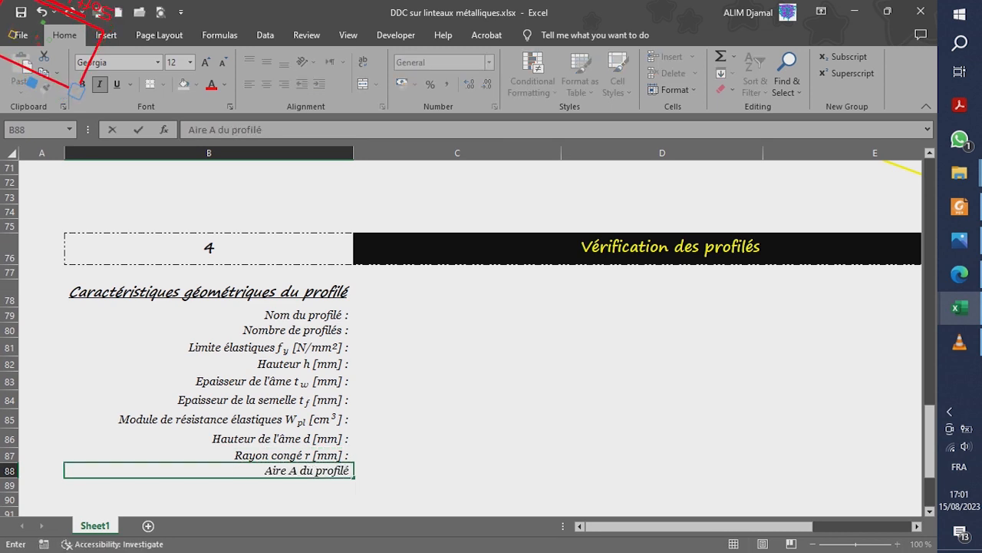
{"action": "type", "text": " [mm²] :"}
{"action": "key", "text": "Return"}
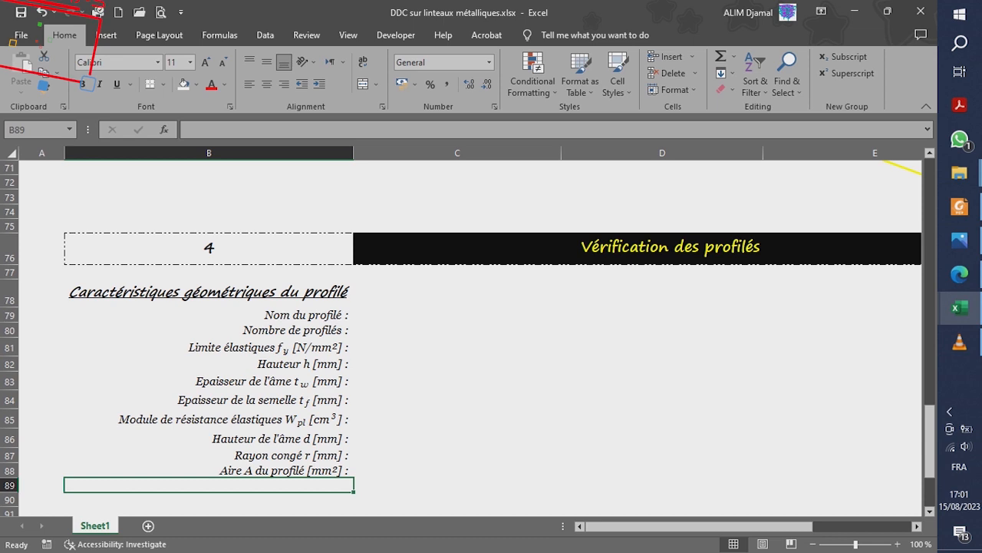
Enter the label "Moment d'inertie de l'axe fort Iy [mm4] :" in B89
{"action": "key", "text": "Up"}
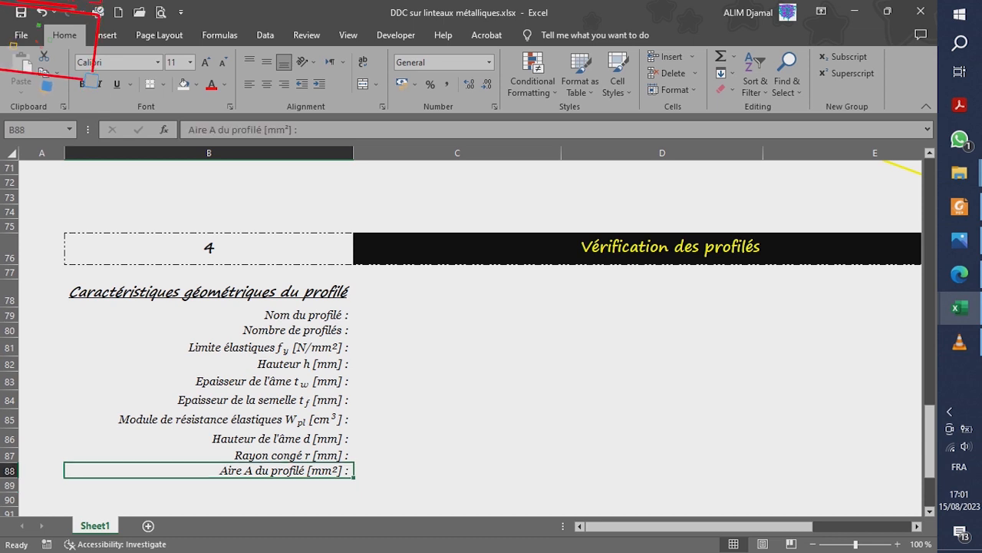
{"action": "key", "text": "Down"}
{"action": "type", "text": "Moment d'inertie de l'axe"}
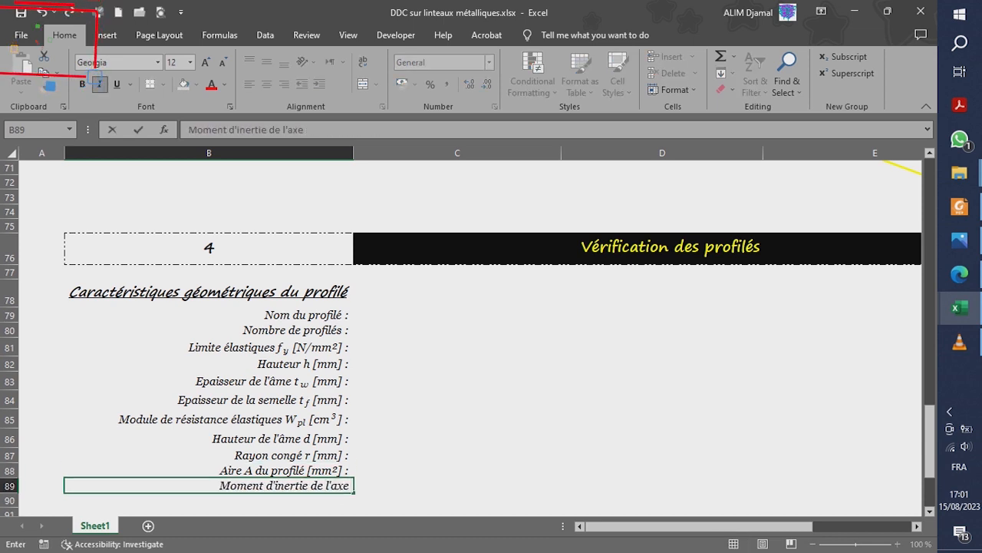
{"action": "type", "text": " for"}
{"action": "type", "text": "t"}
{"action": "type", "text": " I"}
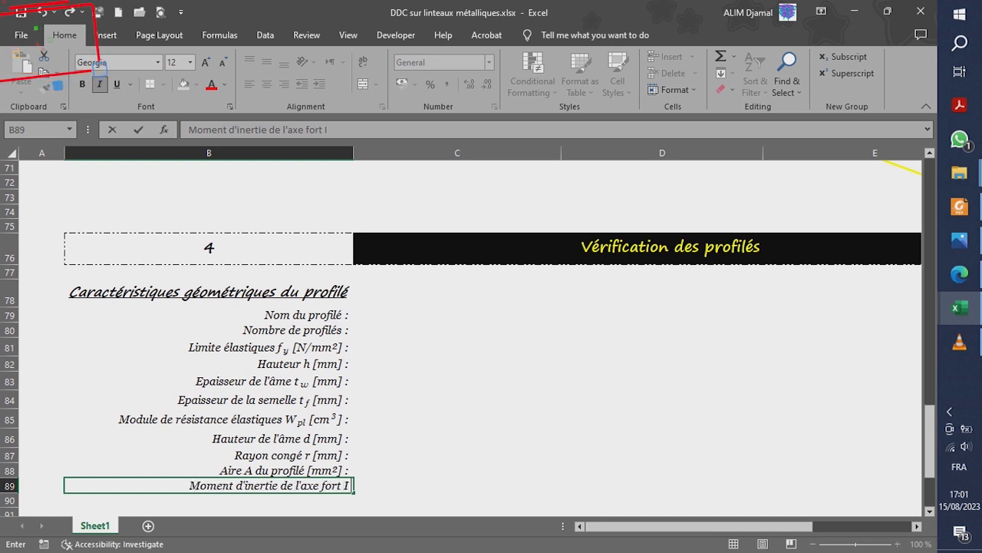
{"action": "type", "text": "y [mm4"}
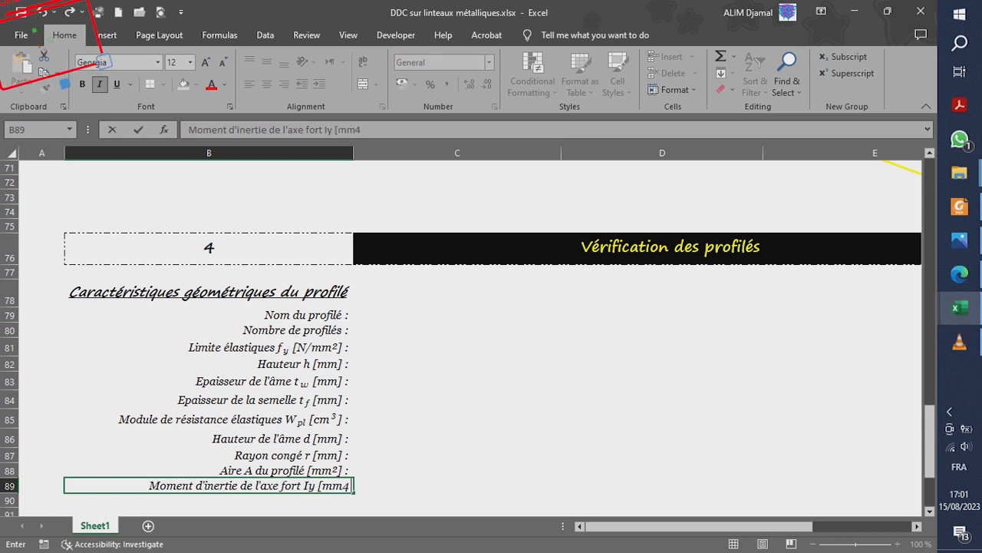
{"action": "type", "text": "] :"}
Format the y of Iy as subscript and the 4 of mm4 as superscript in the B89 label
{"action": "left_click_drag", "start_coordinate": [327, 129], "coordinate": [333, 129]}
{"action": "left_click", "coordinate": [845, 57]}
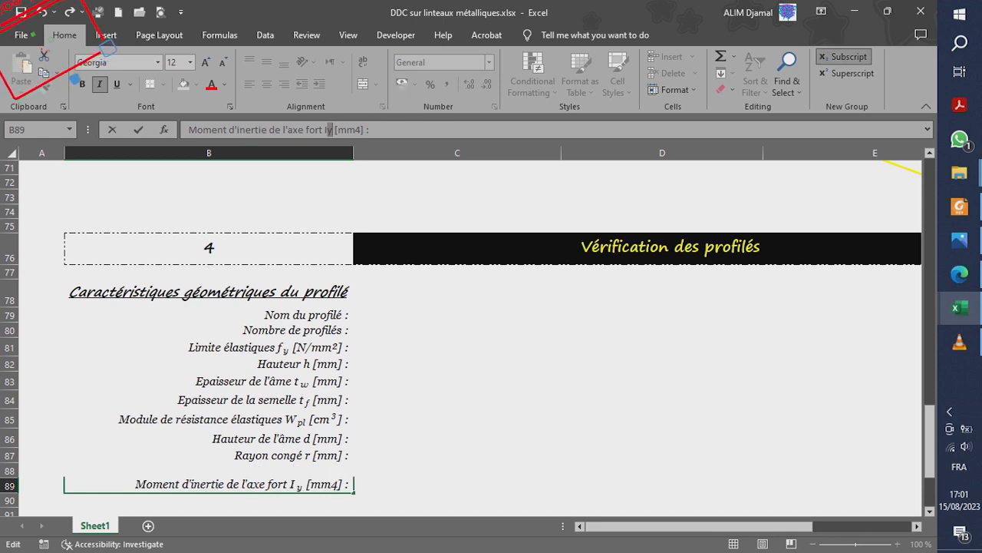
{"action": "left_click_drag", "start_coordinate": [356, 130], "coordinate": [362, 129]}
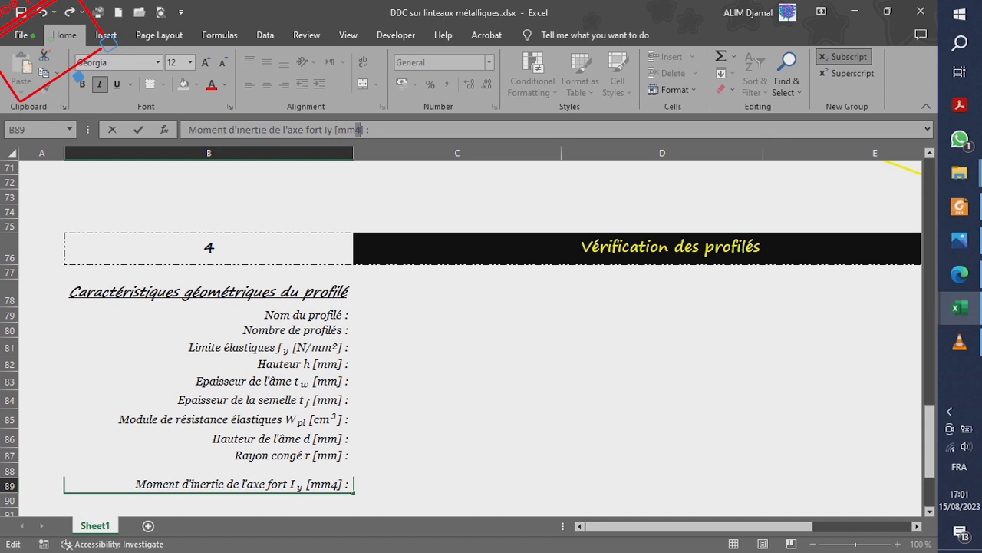
{"action": "left_click", "coordinate": [848, 73]}
{"action": "key", "text": "Return"}
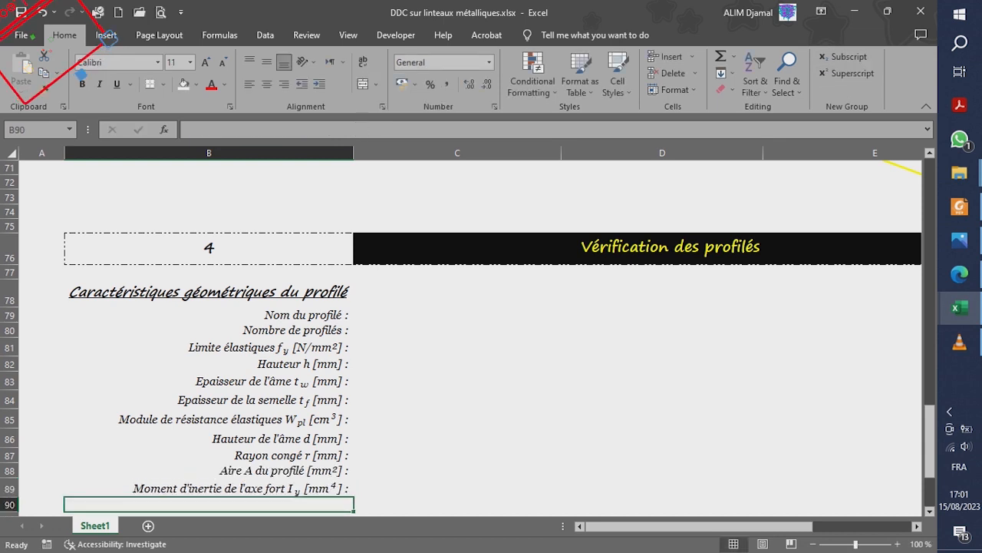
Copy the grey input-cell format of C56 onto the value cells C79:C89 beside the profile characteristics
{"action": "left_click", "coordinate": [929, 511]}
{"action": "left_click", "coordinate": [930, 511]}
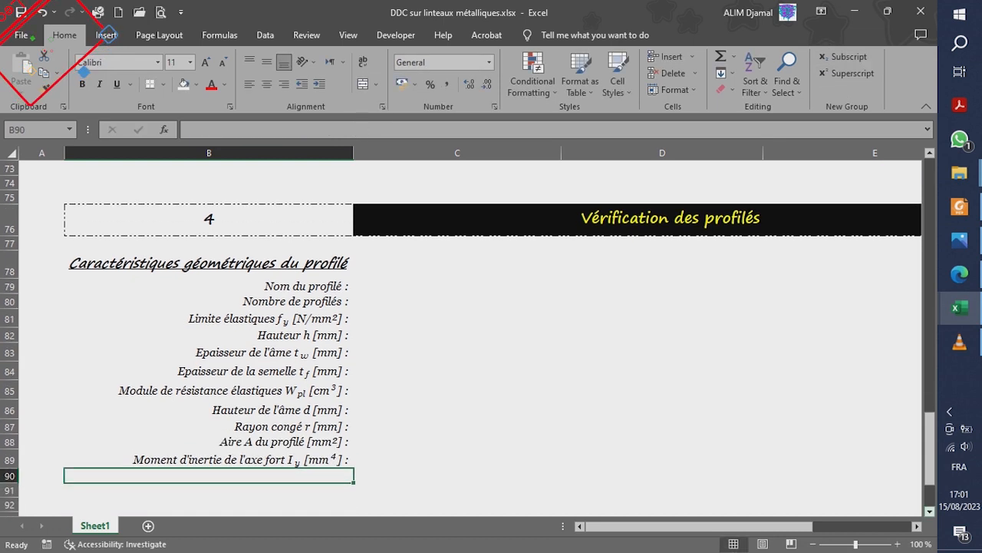
{"action": "scroll", "coordinate": [477, 338], "scroll_direction": "up", "scroll_amount": 6}
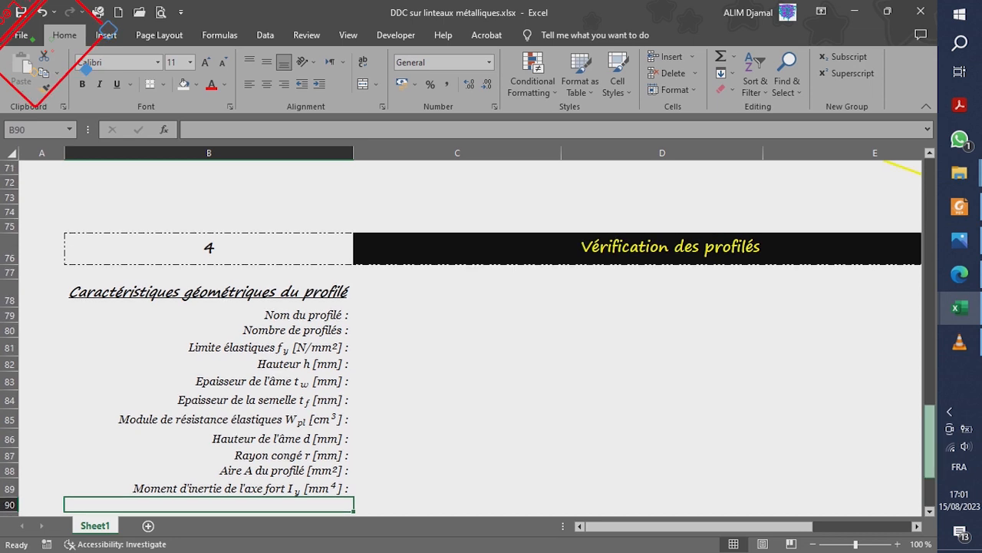
{"action": "left_click", "coordinate": [458, 211]}
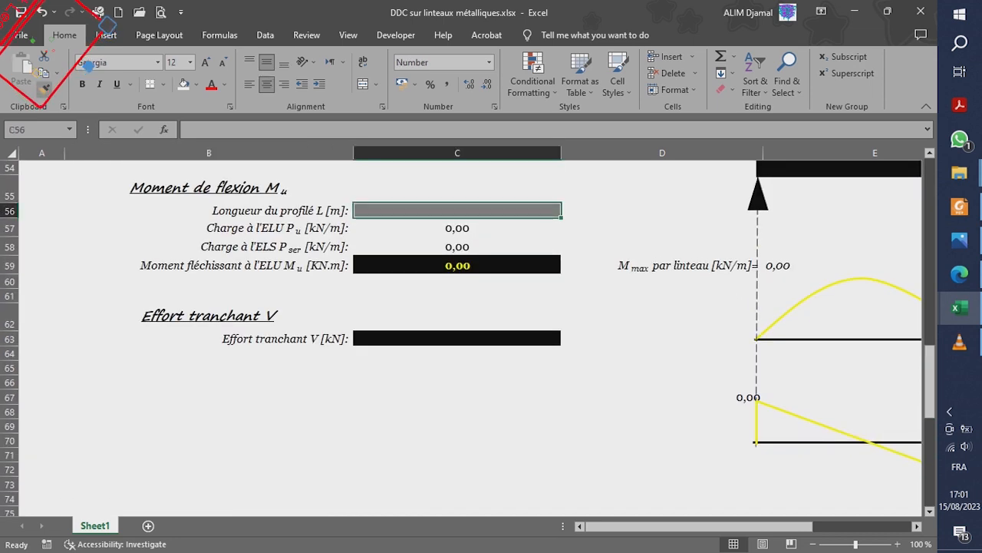
{"action": "left_click", "coordinate": [44, 87]}
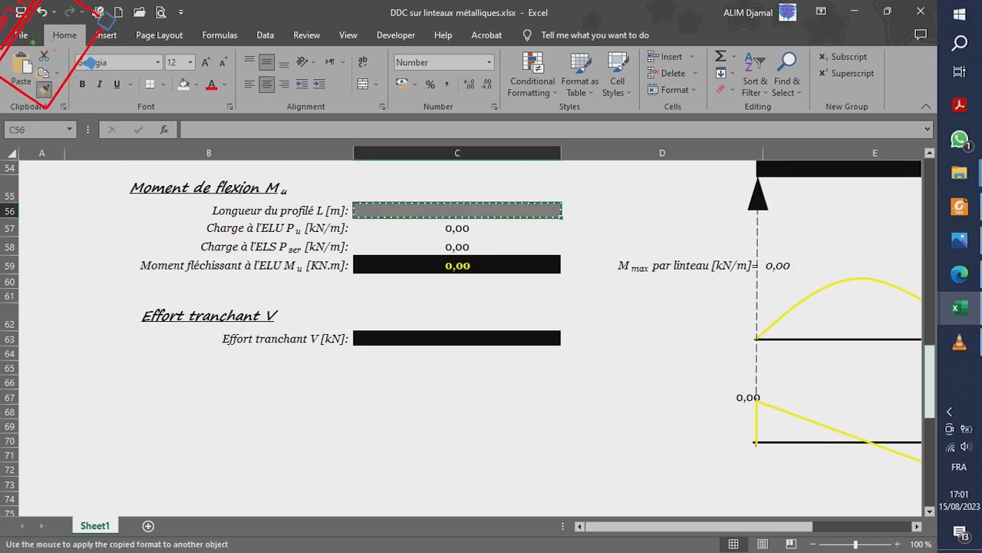
{"action": "scroll", "coordinate": [469, 338], "scroll_direction": "down", "scroll_amount": 4}
{"action": "scroll", "coordinate": [468, 338], "scroll_direction": "down", "scroll_amount": 3}
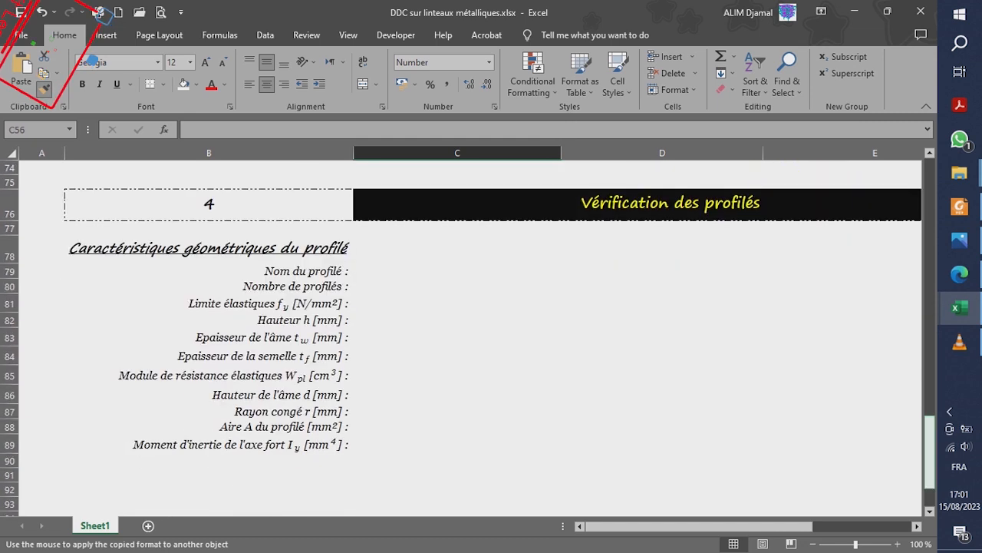
{"action": "left_click_drag", "start_coordinate": [456, 271], "coordinate": [456, 445]}
{"action": "left_click", "coordinate": [662, 395]}
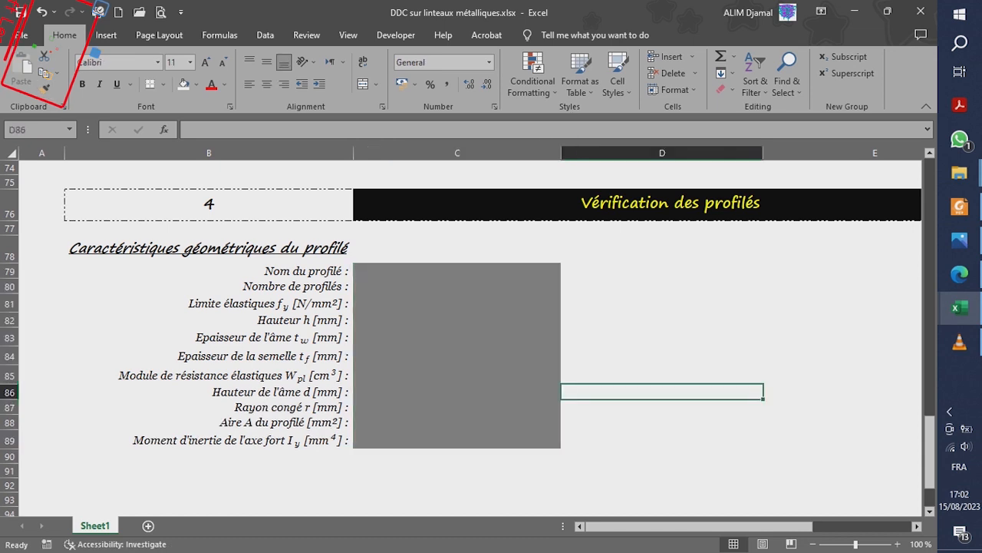
{"action": "scroll", "coordinate": [661, 395], "scroll_direction": "down", "scroll_amount": 1}
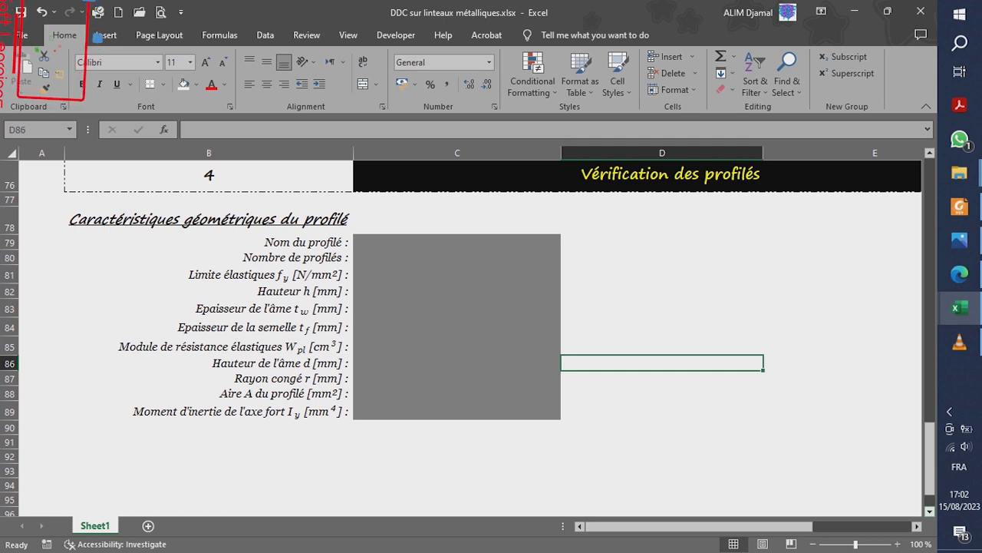
{"action": "scroll", "coordinate": [468, 338], "scroll_direction": "up", "scroll_amount": 1}
{"action": "scroll", "coordinate": [468, 338], "scroll_direction": "right", "scroll_amount": 3}
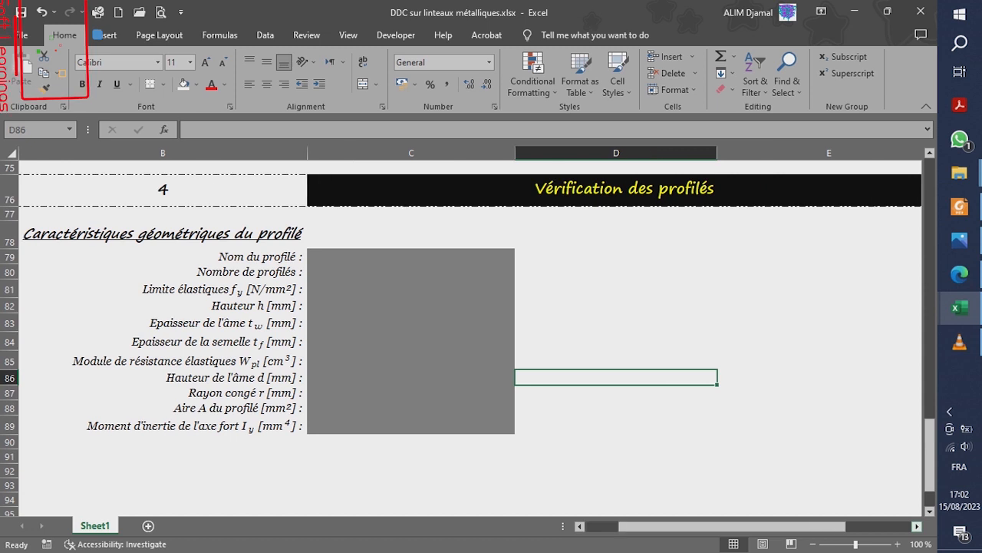
{"action": "scroll", "coordinate": [468, 338], "scroll_direction": "left", "scroll_amount": 2}
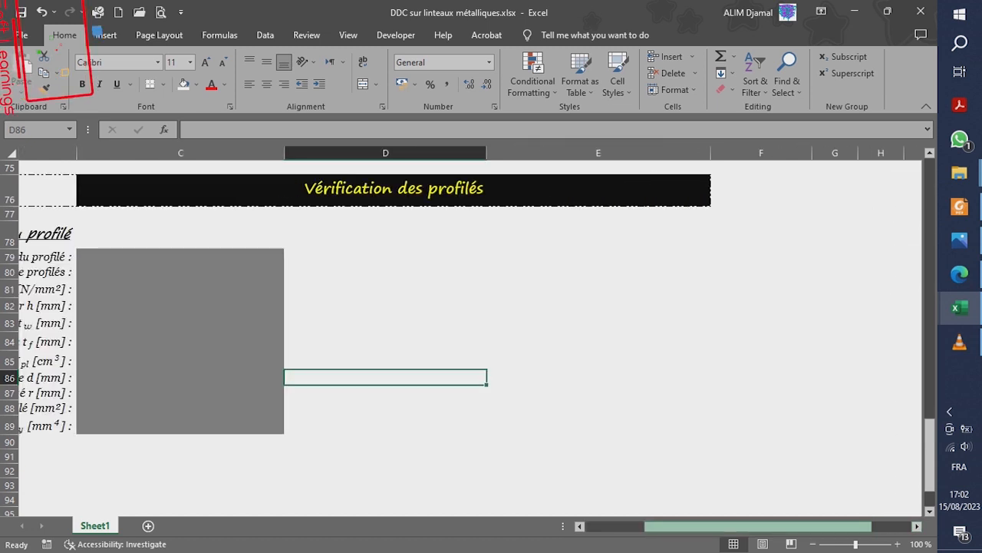
{"action": "scroll", "coordinate": [461, 338], "scroll_direction": "left", "scroll_amount": 1}
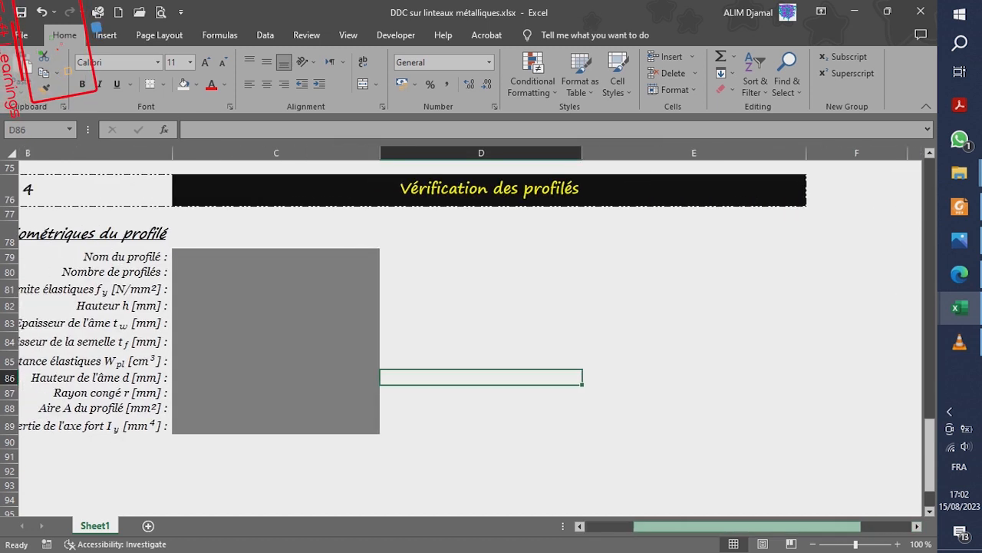
{"action": "scroll", "coordinate": [460, 338], "scroll_direction": "left", "scroll_amount": 3}
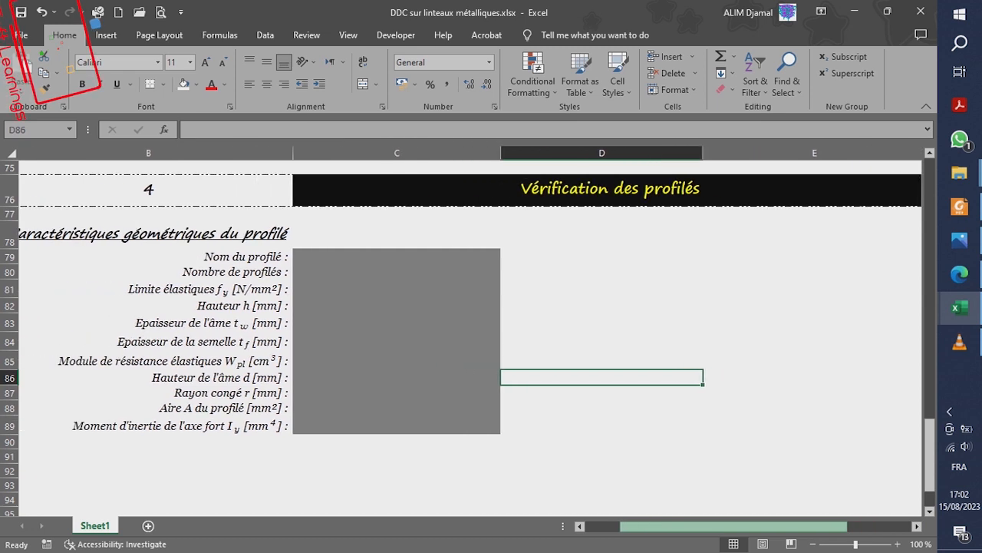
Switch to the metal profile catalogue in Foxit PDF Reader, go to page 16, and examine the IPE dimensions table on page 15
{"action": "left_click", "coordinate": [959, 206]}
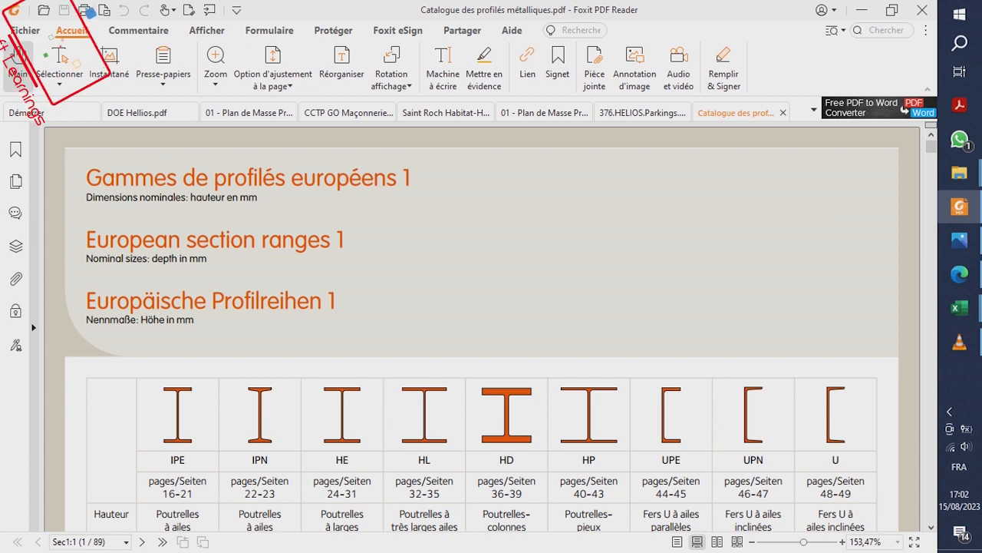
{"action": "scroll", "coordinate": [491, 335], "scroll_direction": "down", "scroll_amount": 1}
{"action": "scroll", "coordinate": [482, 325], "scroll_direction": "down", "scroll_amount": 2}
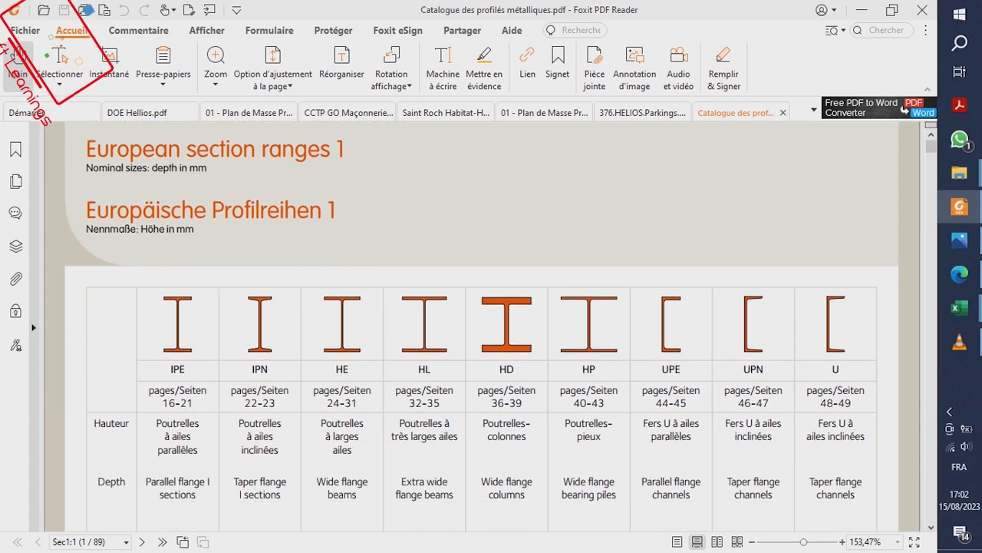
{"action": "scroll", "coordinate": [482, 325], "scroll_direction": "down", "scroll_amount": 2}
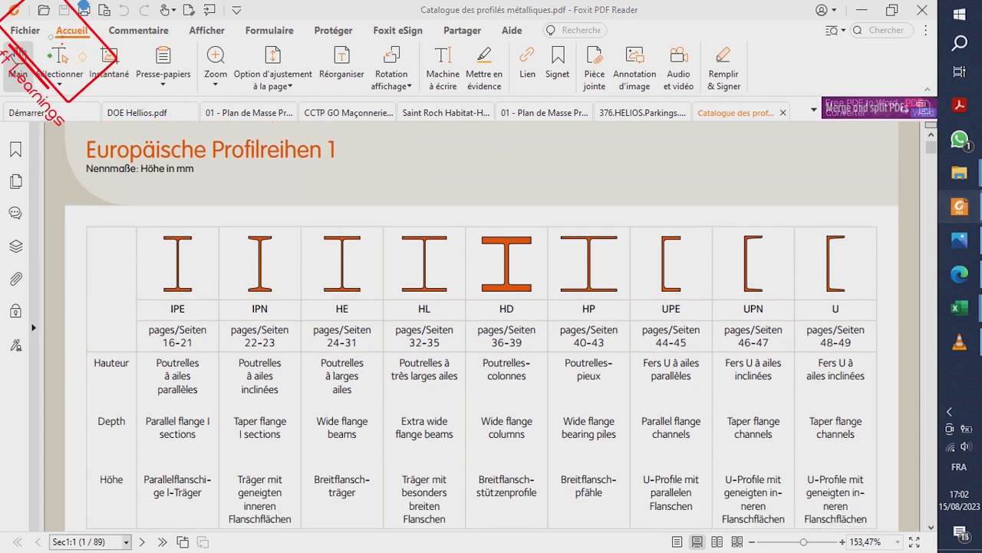
{"action": "left_click", "coordinate": [126, 542]}
{"action": "left_click", "coordinate": [162, 528]}
{"action": "left_click", "coordinate": [105, 507]}
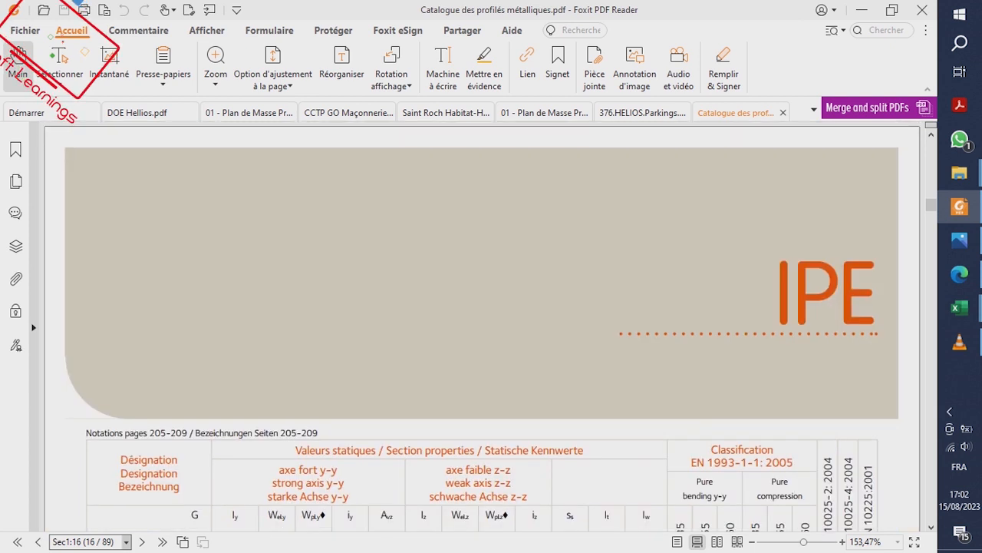
{"action": "key", "text": "Left"}
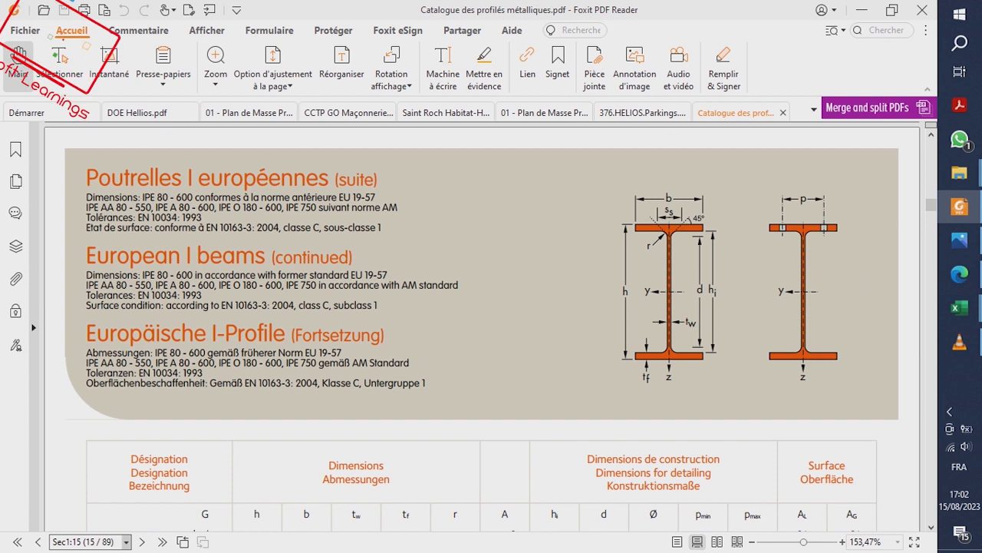
{"action": "scroll", "coordinate": [482, 331], "scroll_direction": "down", "scroll_amount": 1}
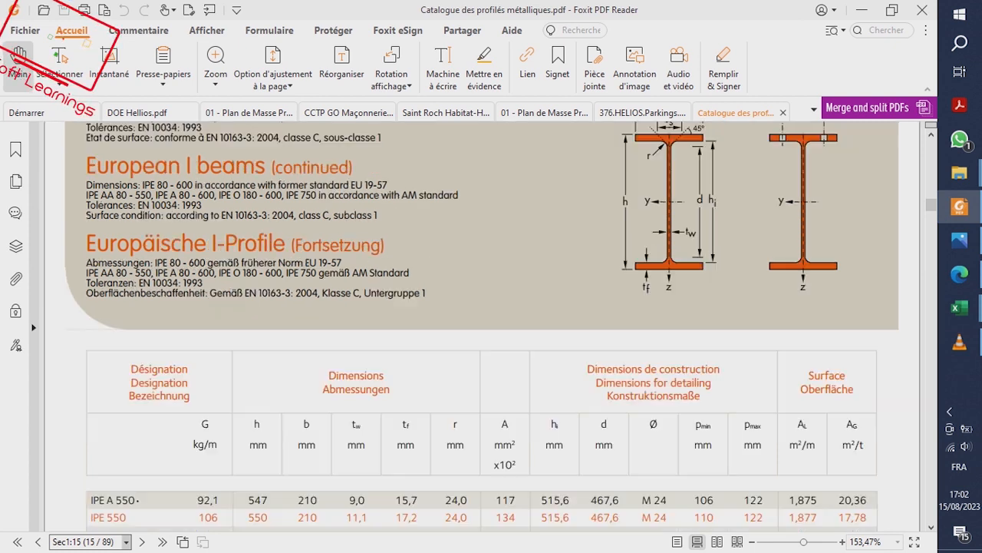
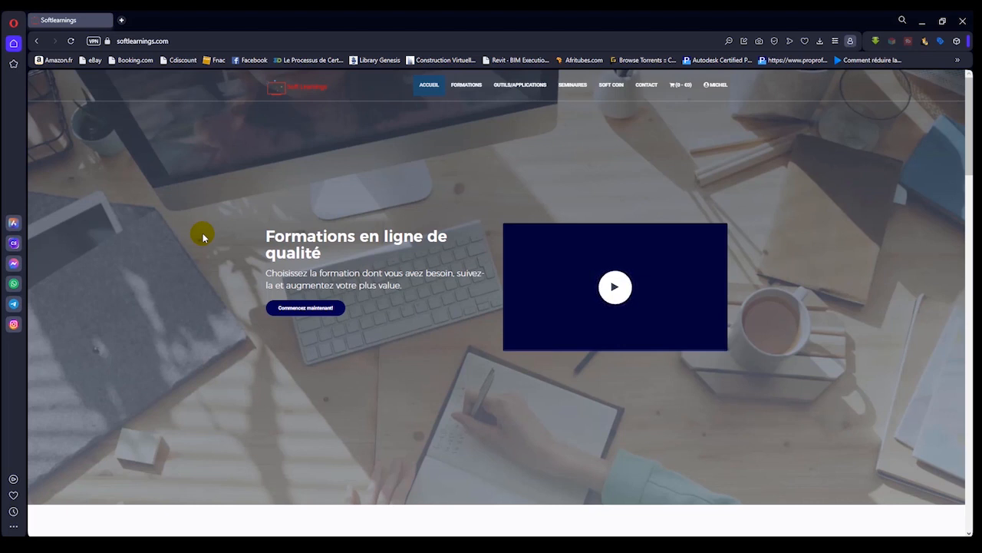
Look through the Softlearnings website's course list, its tools and applications page, and its training seminars page
{"action": "scroll", "coordinate": [202, 237], "scroll_direction": "down", "scroll_amount": 3}
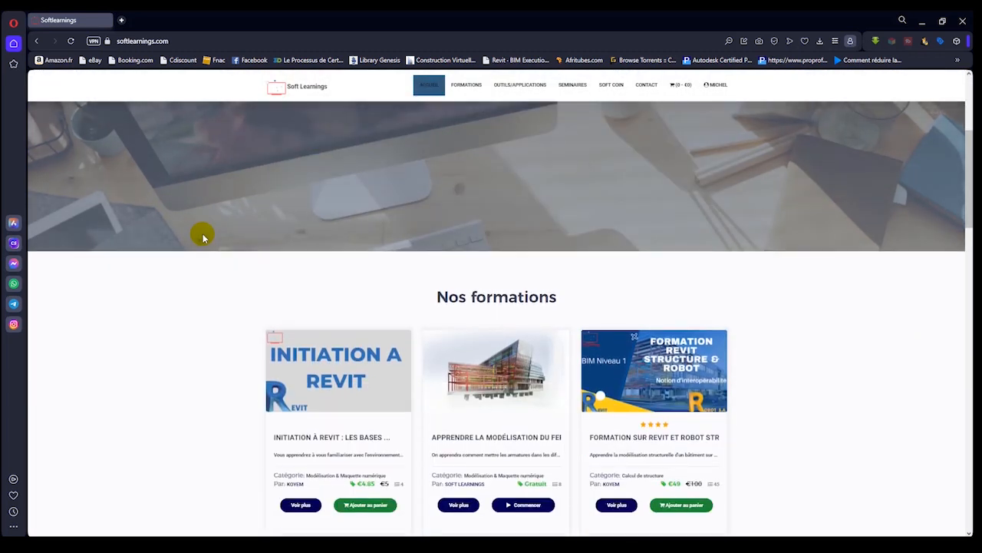
{"action": "scroll", "coordinate": [202, 236], "scroll_direction": "down", "scroll_amount": 2}
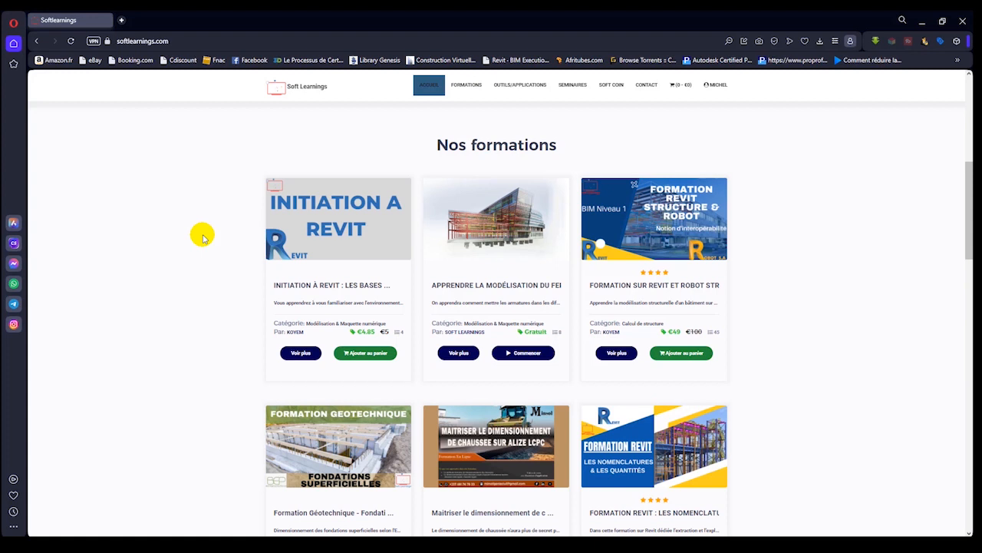
{"action": "left_click", "coordinate": [526, 85]}
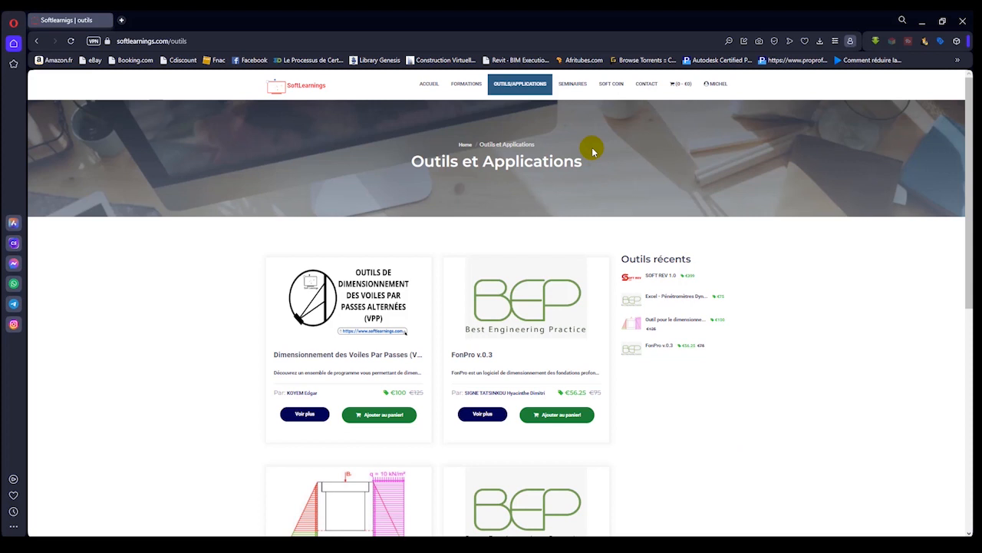
{"action": "left_click", "coordinate": [575, 85]}
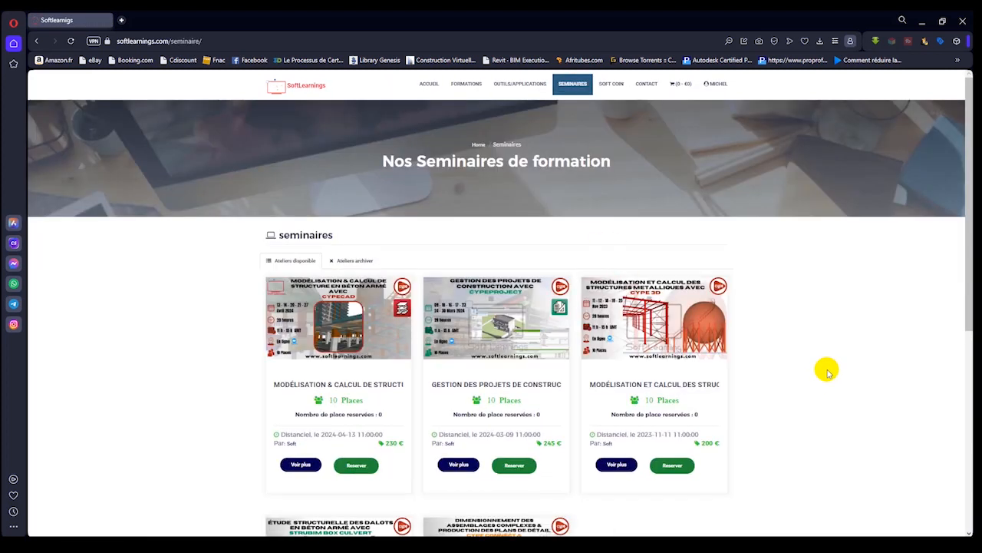
Look through the remaining training seminars and the Revit Architecture 2020 course page's contents, description and tools
{"action": "scroll", "coordinate": [824, 371], "scroll_direction": "down", "scroll_amount": 2}
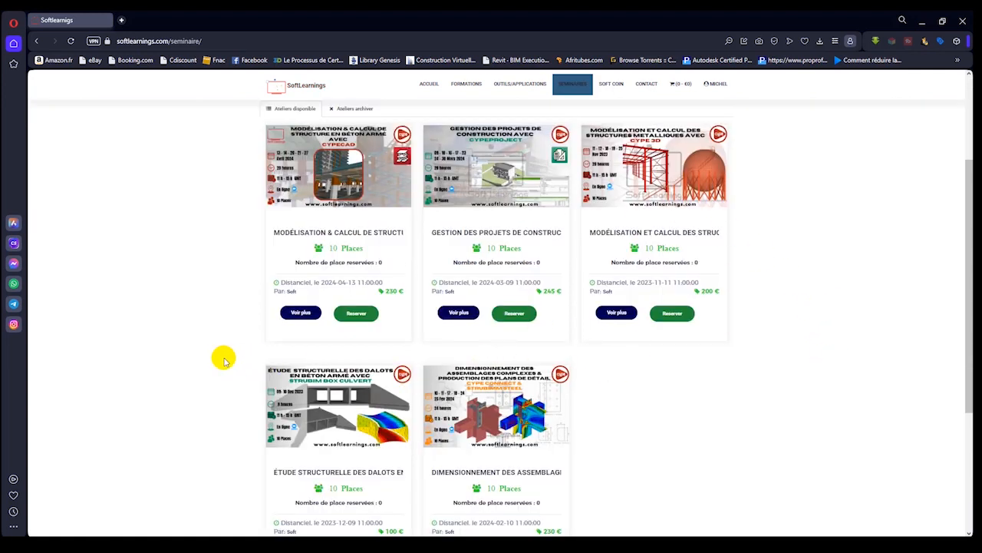
{"action": "left_click", "coordinate": [459, 89]}
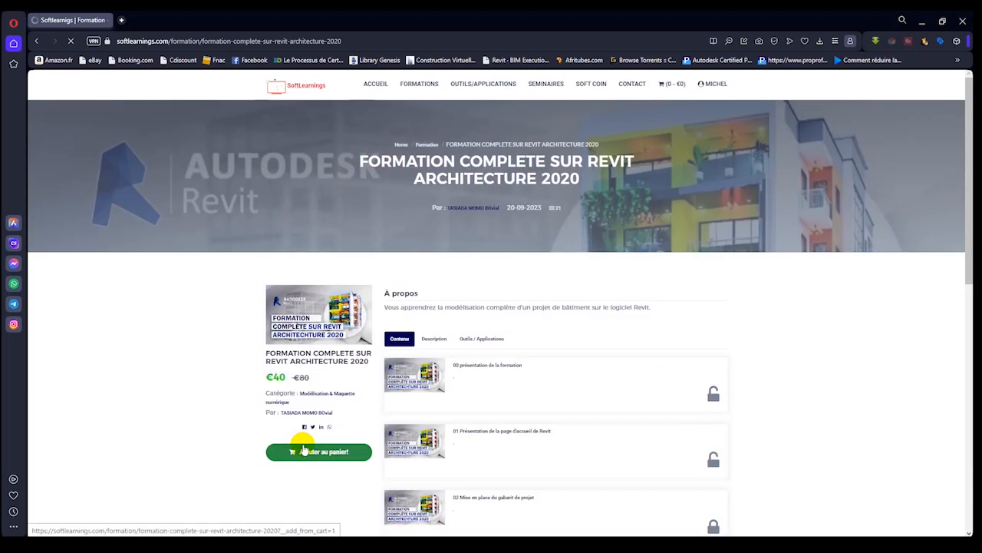
{"action": "scroll", "coordinate": [445, 340], "scroll_direction": "down", "scroll_amount": 2}
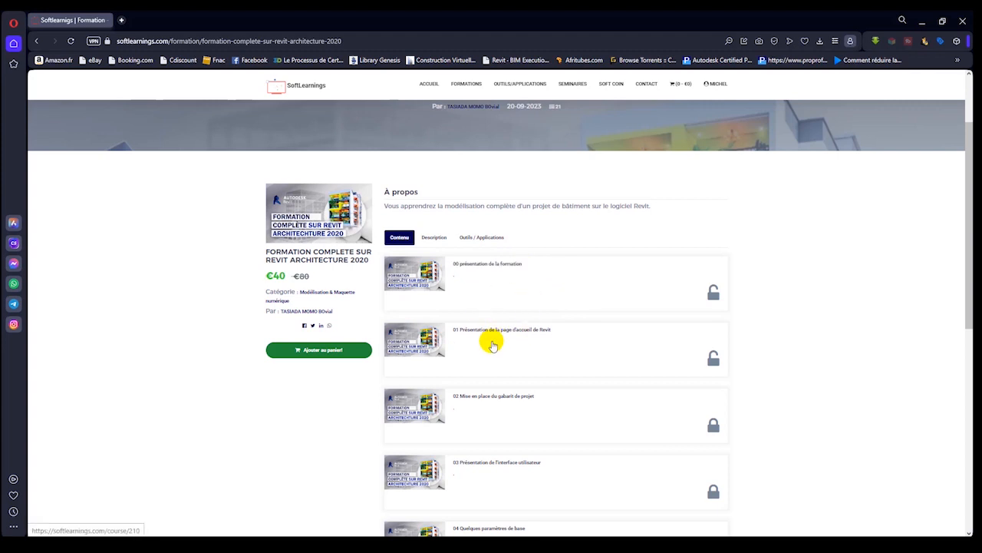
{"action": "left_click", "coordinate": [434, 238]}
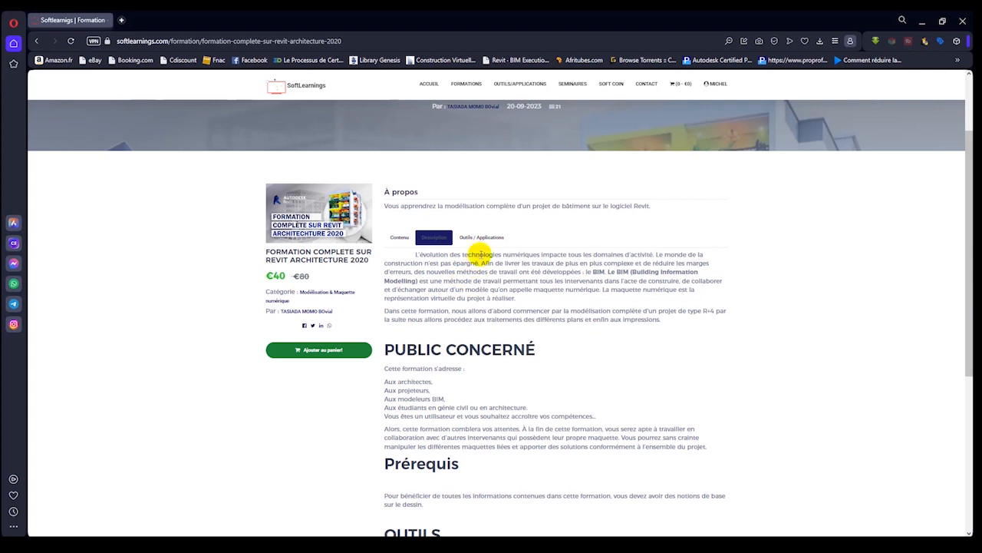
{"action": "left_click", "coordinate": [486, 244]}
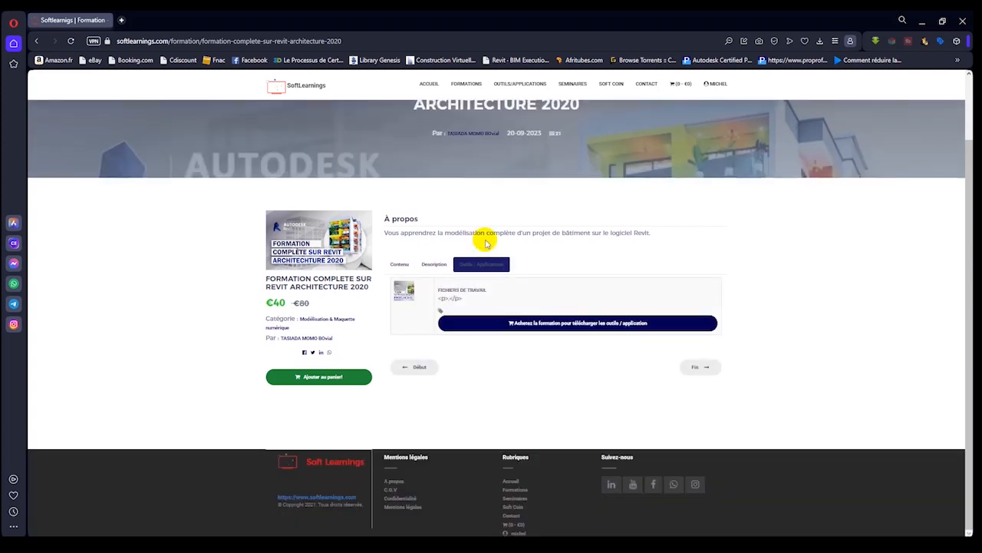
Add the Revit Architecture 2020 course to the cart, accept the sales terms and proceed to the payment options
{"action": "left_click", "coordinate": [328, 376]}
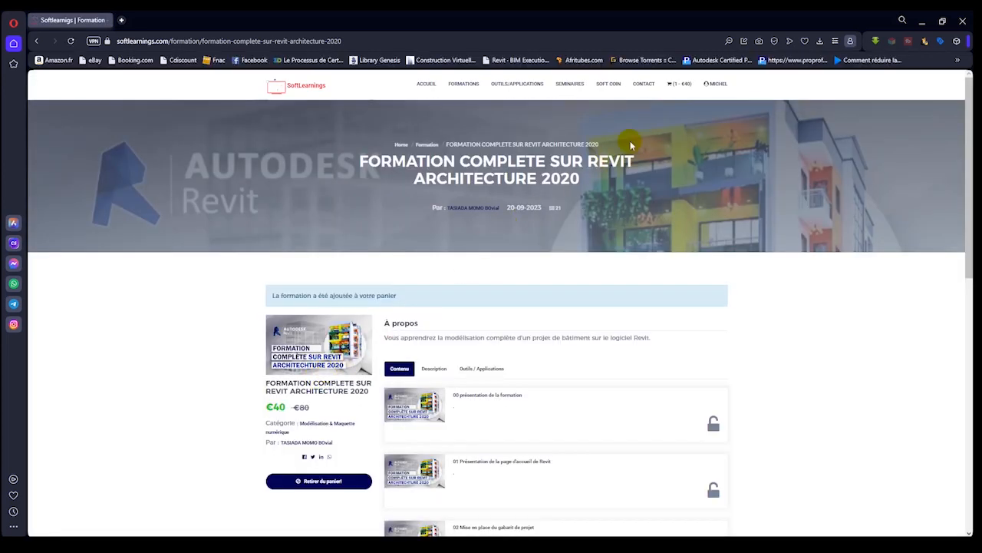
{"action": "left_click", "coordinate": [679, 83]}
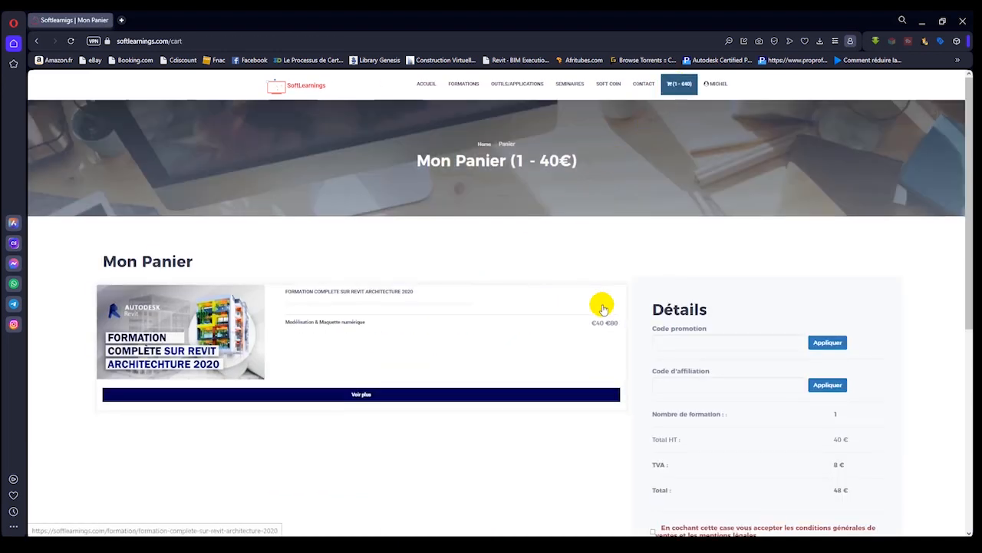
{"action": "scroll", "coordinate": [602, 309], "scroll_direction": "down", "scroll_amount": 2}
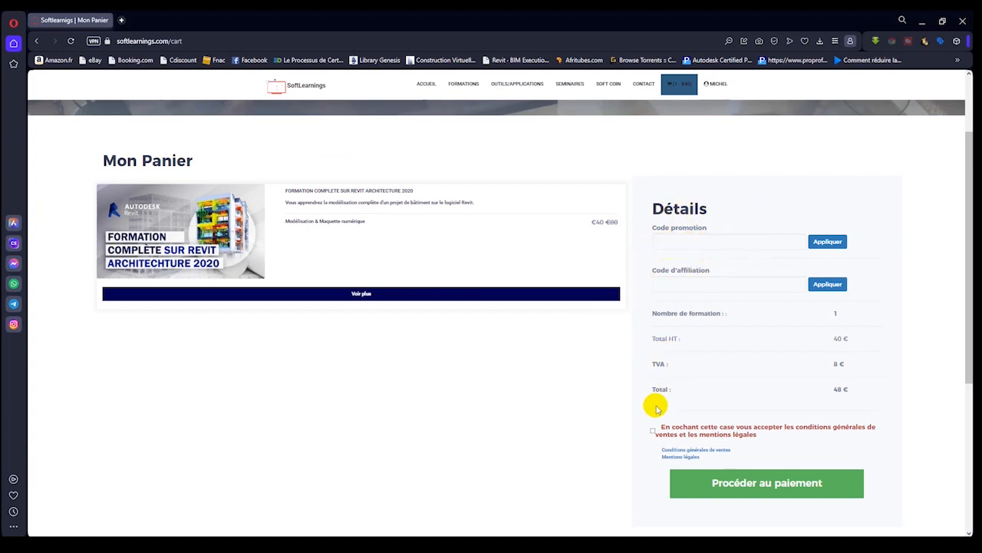
{"action": "left_click", "coordinate": [652, 433]}
{"action": "left_click", "coordinate": [765, 485]}
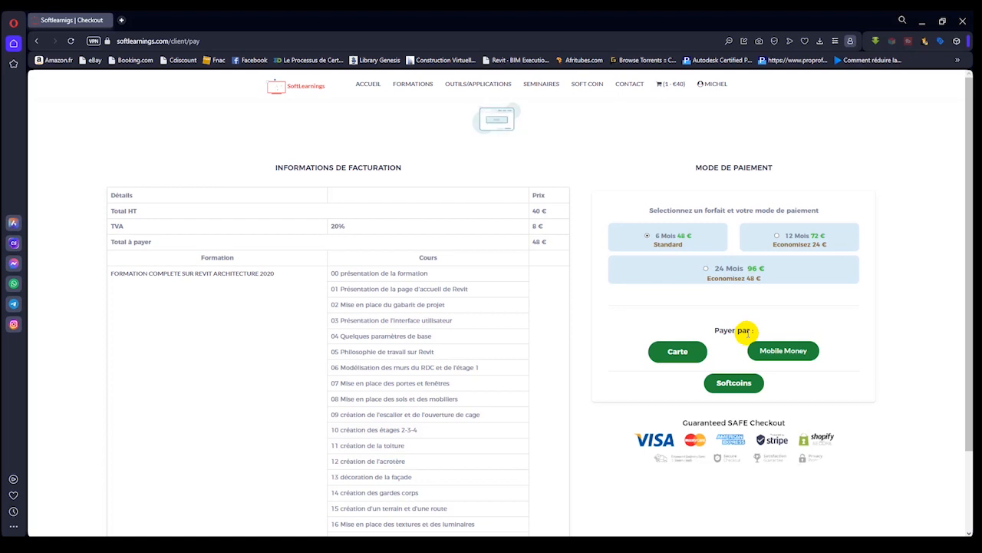
{"action": "left_click", "coordinate": [735, 384]}
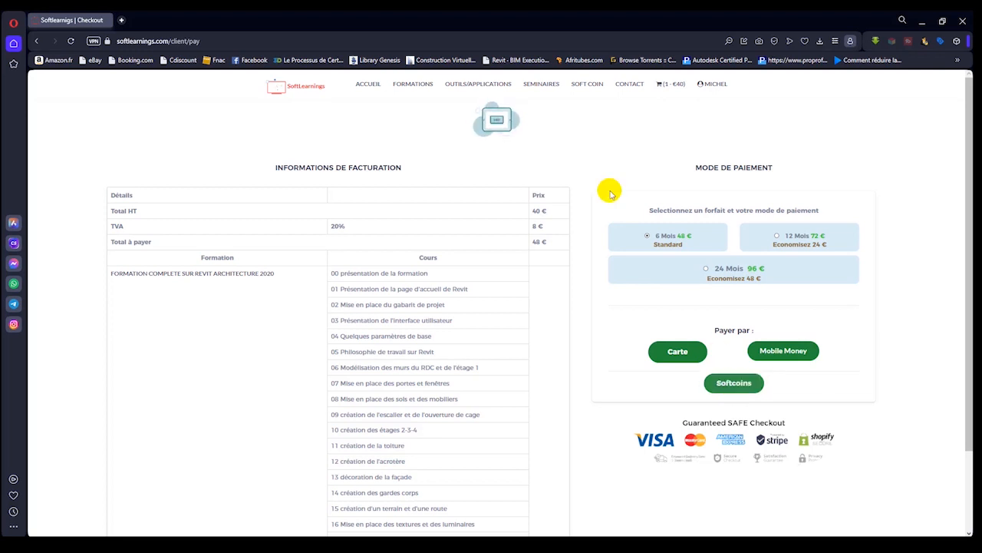
Start a 14000 Soft Coin recharge to view its card payment form, and look at the coins section of the account dashboard
{"action": "left_click", "coordinate": [585, 86]}
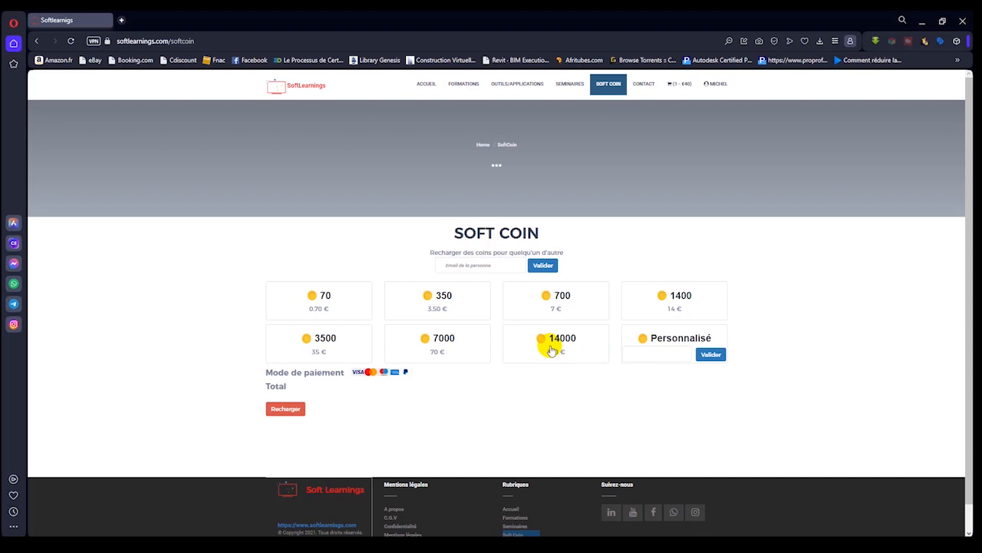
{"action": "left_click", "coordinate": [281, 412]}
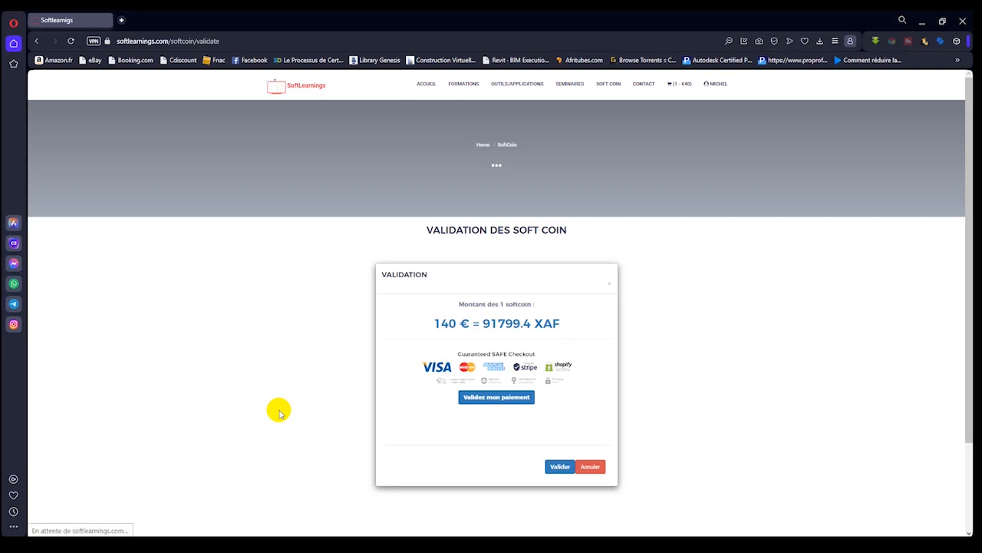
{"action": "scroll", "coordinate": [355, 396], "scroll_direction": "down", "scroll_amount": 1}
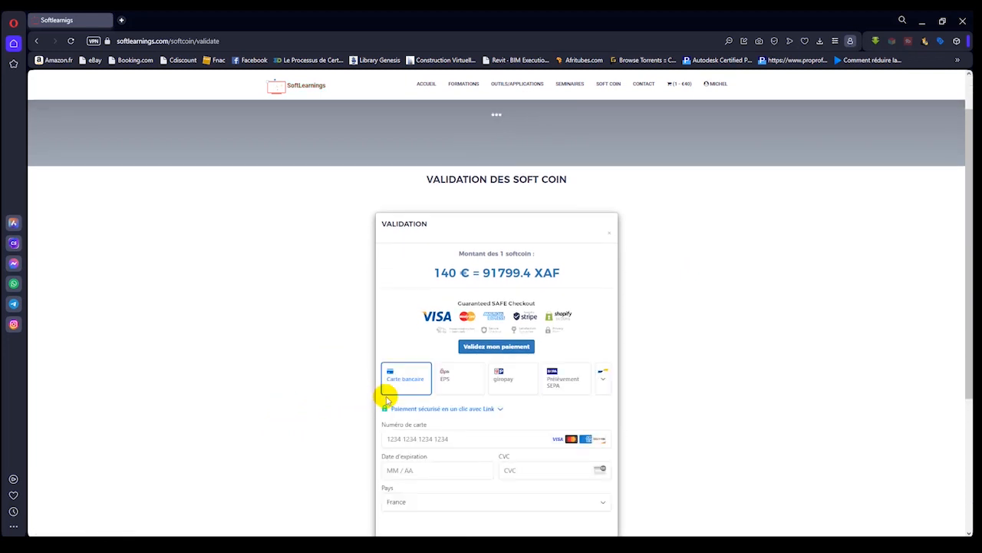
{"action": "scroll", "coordinate": [445, 449], "scroll_direction": "down", "scroll_amount": 2}
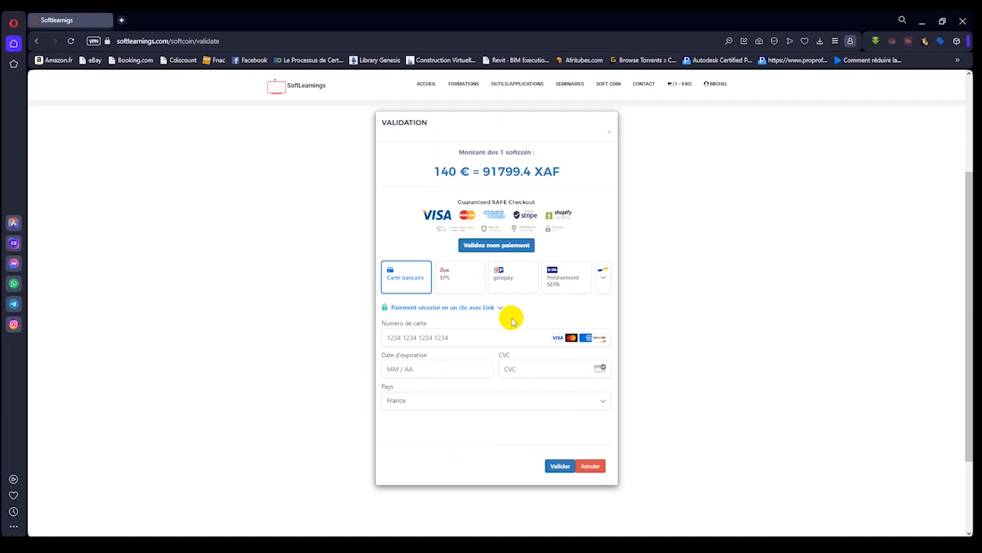
{"action": "scroll", "coordinate": [497, 380], "scroll_direction": "up", "scroll_amount": 1}
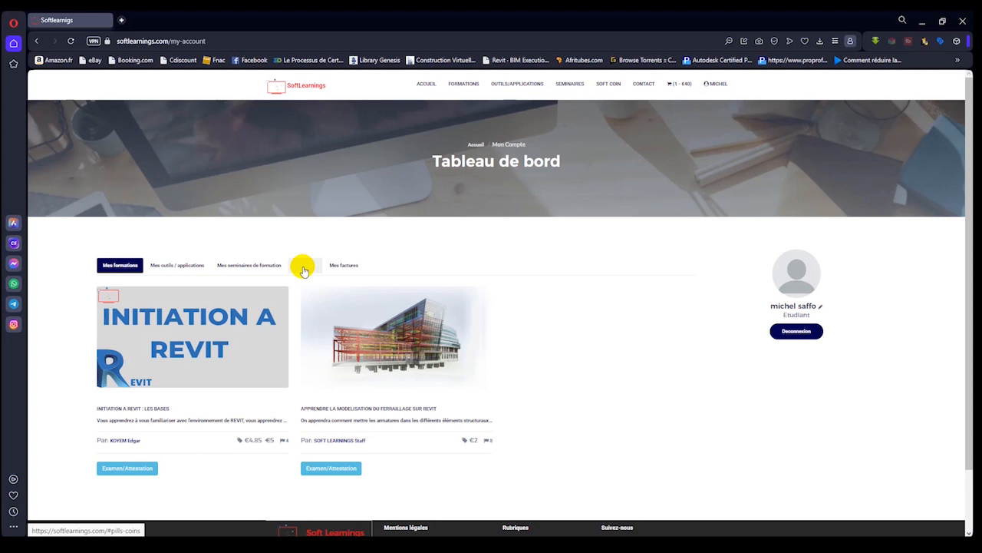
{"action": "left_click", "coordinate": [303, 266]}
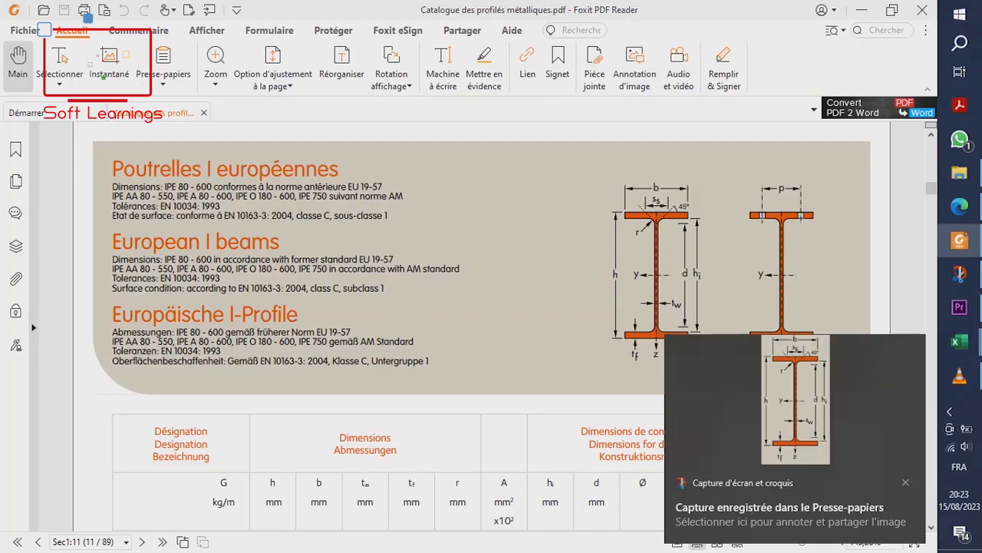
Save the captured IPE cross-section drawing as Image_IPE.jpg in the DDC sur linteaux métalliques folder and minimise the capture window
{"action": "left_click", "coordinate": [796, 430]}
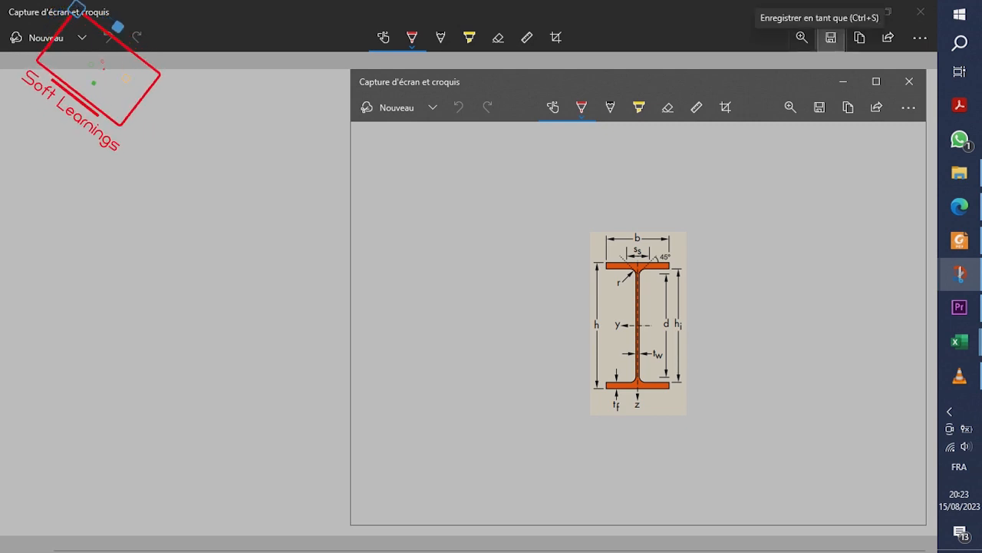
{"action": "left_click", "coordinate": [831, 37]}
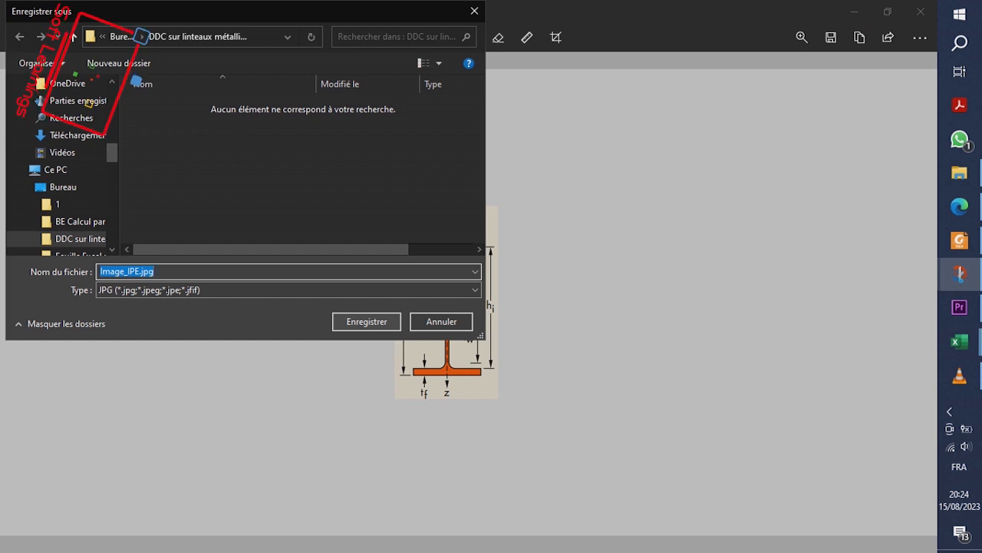
{"action": "key", "text": "Return"}
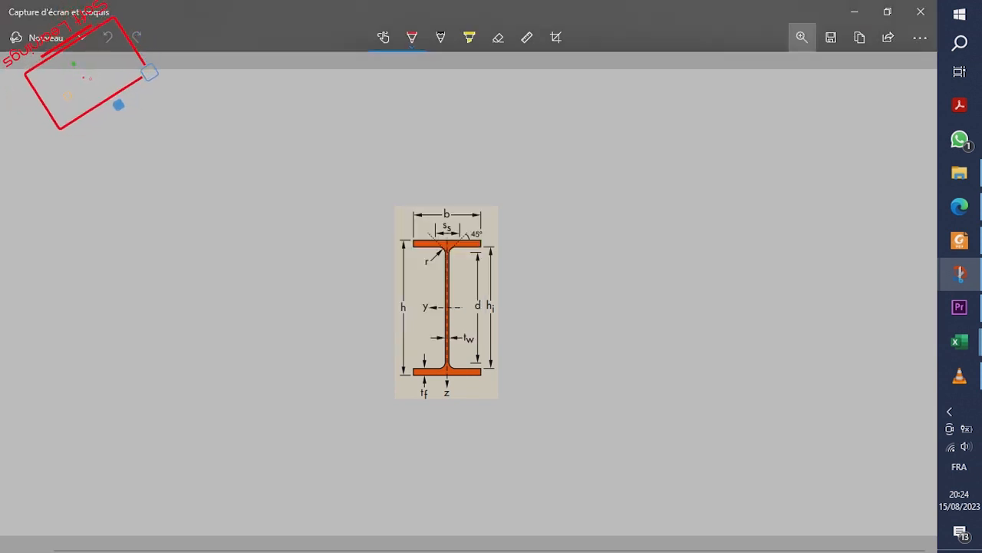
{"action": "left_click", "coordinate": [889, 11]}
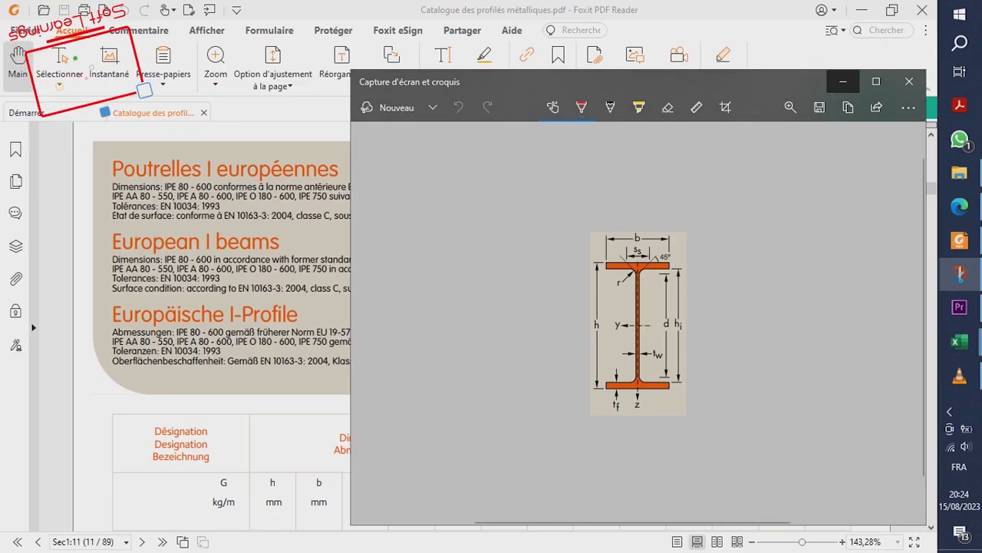
{"action": "left_click", "coordinate": [843, 81]}
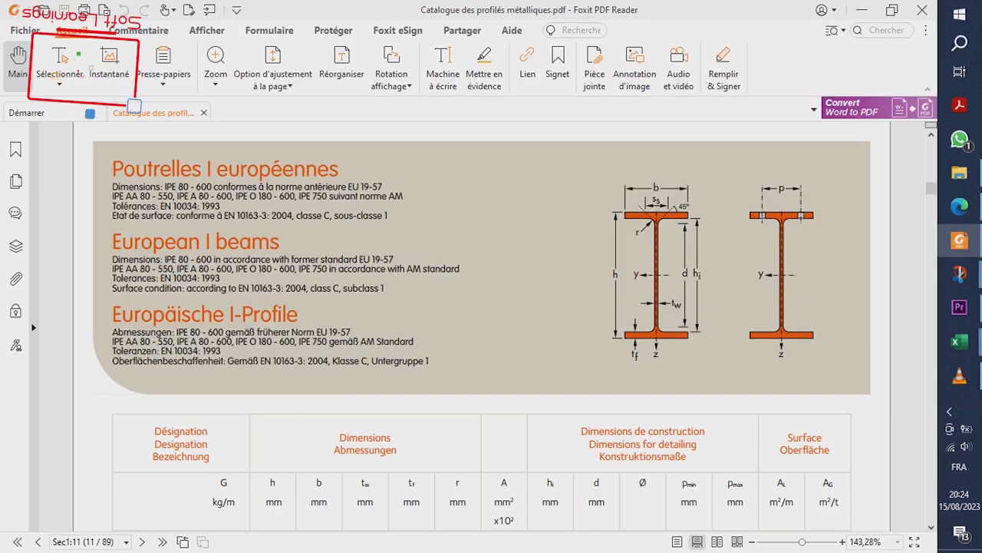
Switch to the DDC sur linteaux métalliques workbook in Excel and draw an empty text box about 6.69 cm high and 5.64 cm wide beside C79:C89
{"action": "mouse_move", "coordinate": [960, 342]}
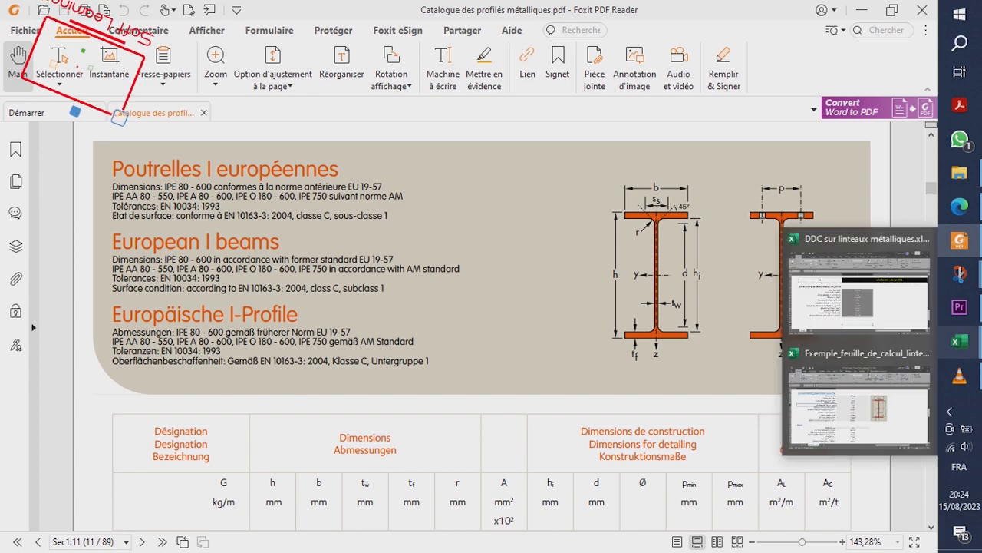
{"action": "left_click", "coordinate": [858, 292]}
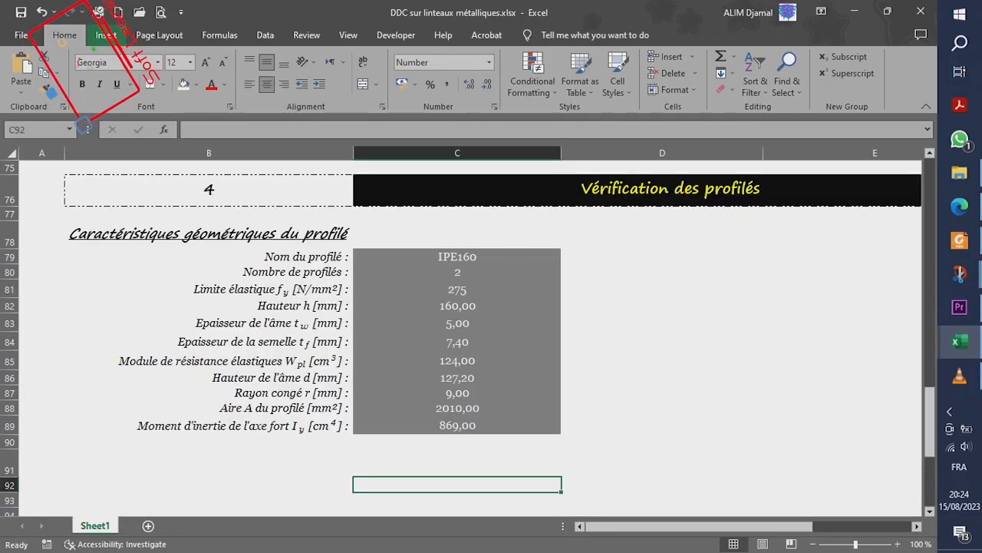
{"action": "left_click", "coordinate": [111, 36]}
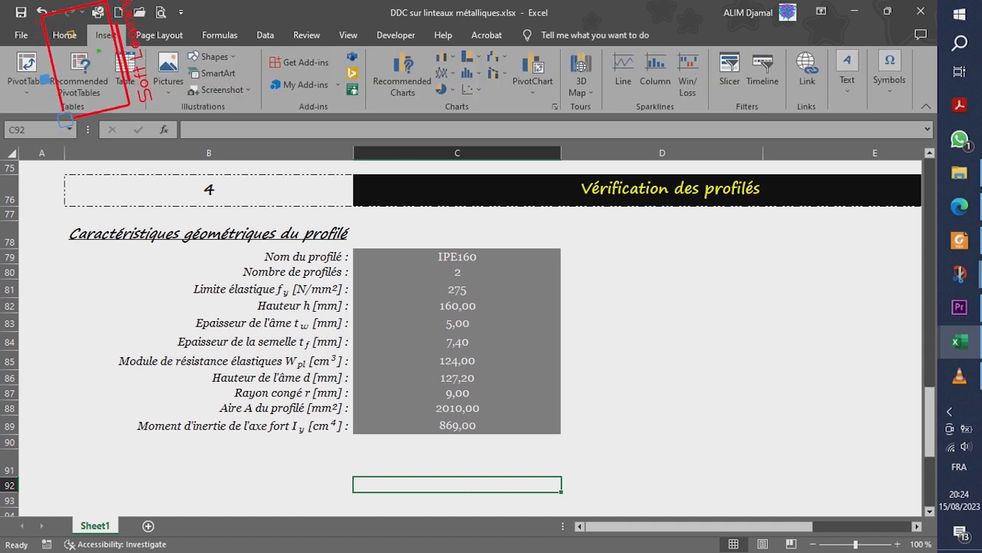
{"action": "left_click", "coordinate": [848, 73]}
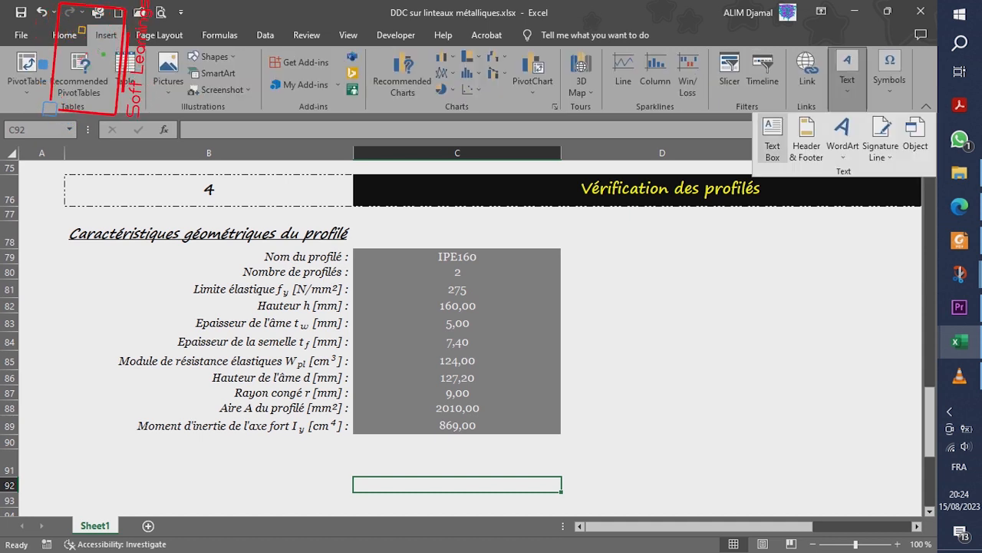
{"action": "left_click", "coordinate": [773, 136]}
{"action": "mouse_move", "coordinate": [565, 249]}
{"action": "left_mouse_down"}
{"action": "mouse_move", "coordinate": [674, 336]}
{"action": "mouse_move", "coordinate": [718, 431]}
{"action": "left_mouse_up"}
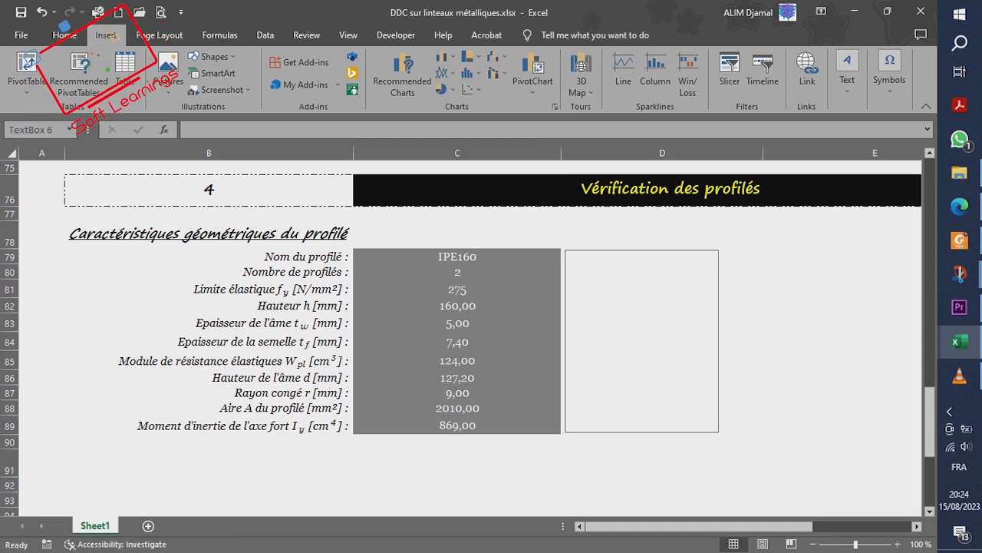
{"action": "key", "text": "Escape"}
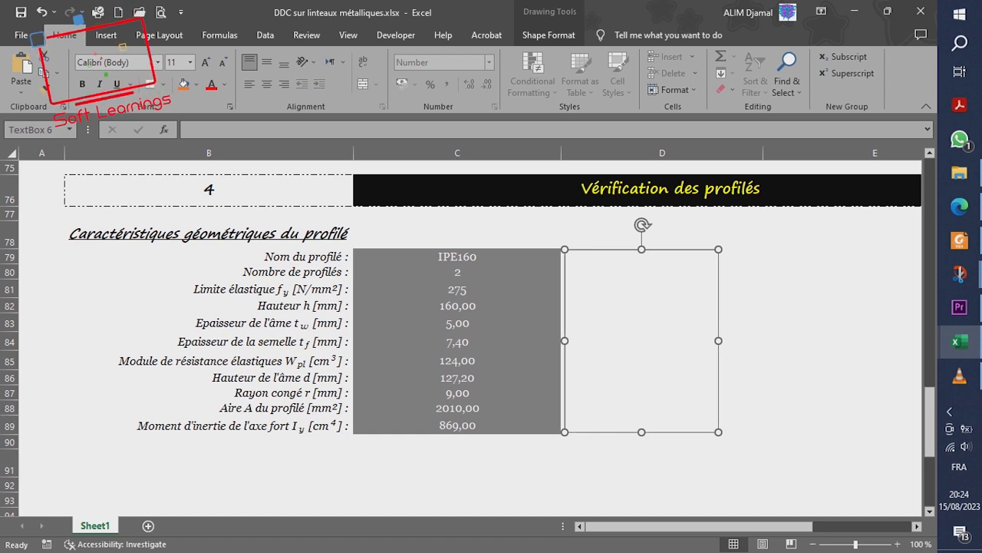
Fill the text box with the picture Image_IPE.jpg from the DDC sur linteaux métalliques folder
{"action": "left_click", "coordinate": [549, 35]}
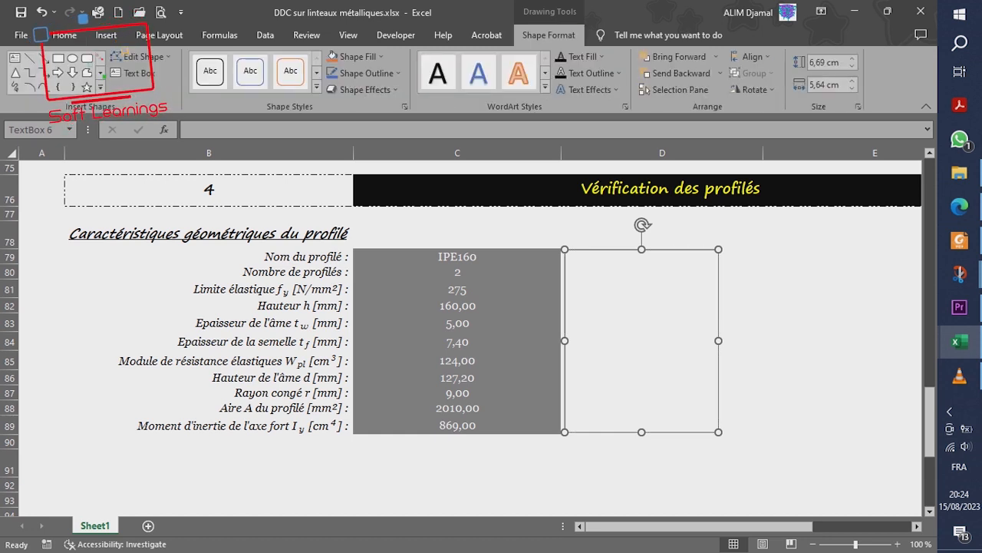
{"action": "left_click", "coordinate": [358, 56]}
{"action": "left_click", "coordinate": [365, 236]}
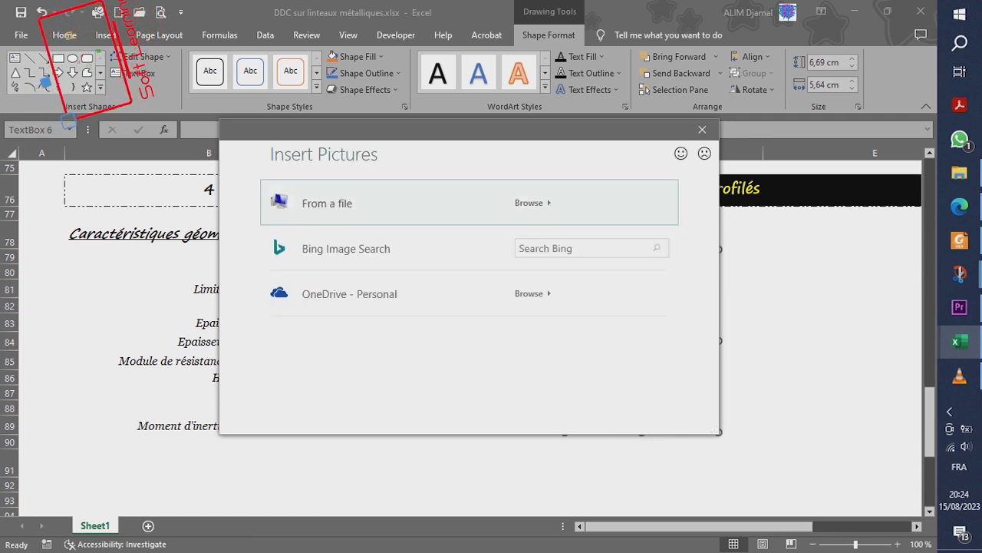
{"action": "left_click", "coordinate": [339, 201]}
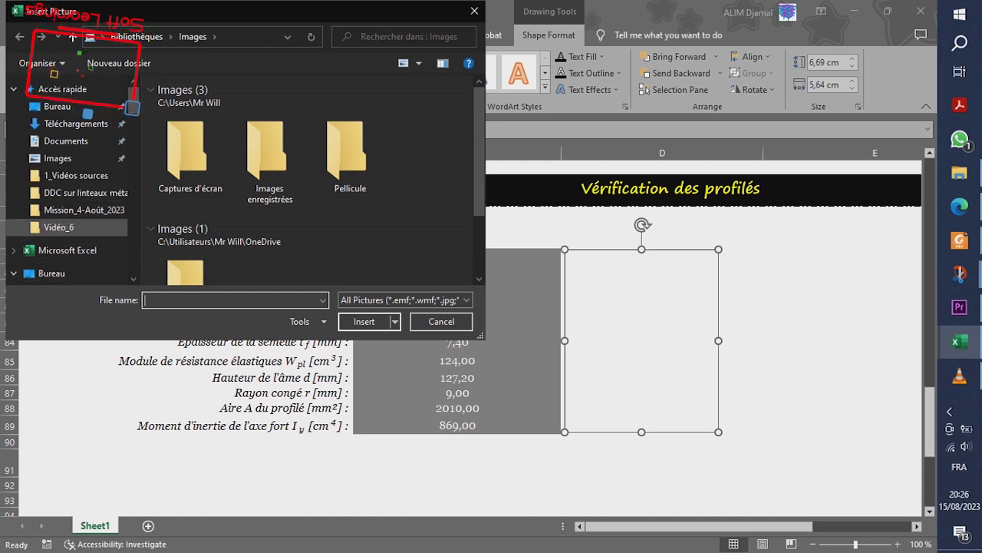
{"action": "left_click", "coordinate": [84, 192]}
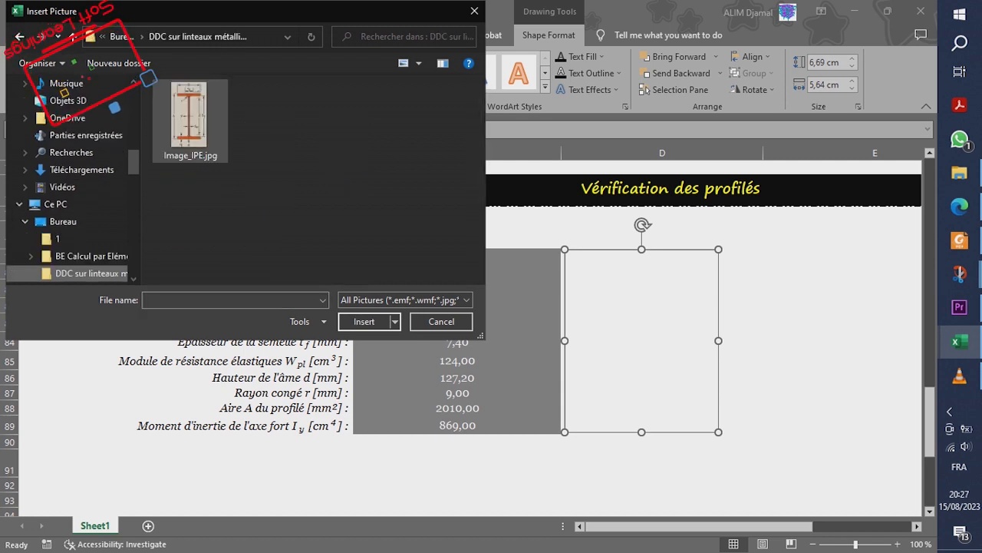
{"action": "double_click", "coordinate": [190, 119]}
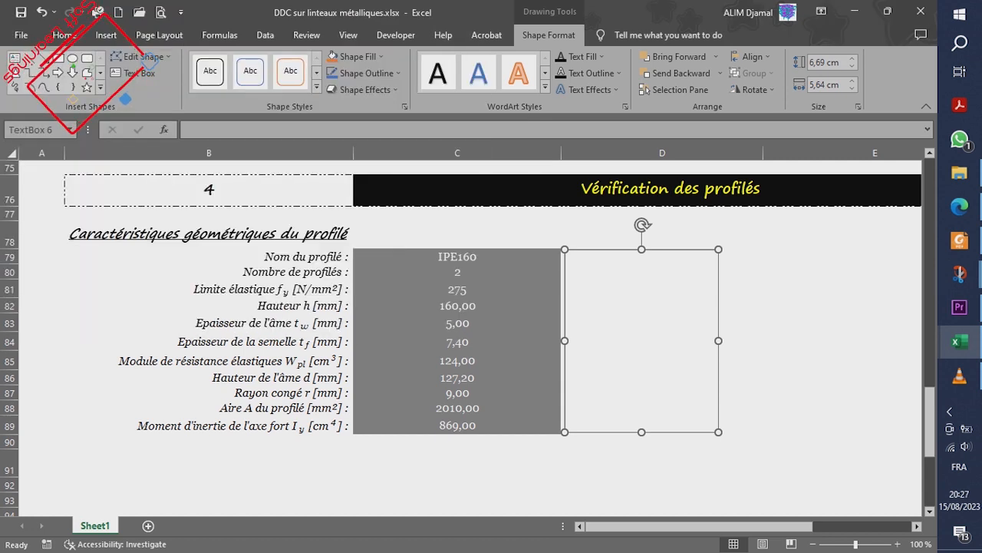
Set the width of the IPE picture box to 4 cm and deselect it
{"action": "type", "text": "4,5"}
{"action": "key", "text": "Return"}
{"action": "left_click", "coordinate": [852, 89]}
{"action": "left_click", "coordinate": [852, 89]}
{"action": "left_click", "coordinate": [852, 89]}
{"action": "left_click", "coordinate": [852, 89]}
{"action": "left_click", "coordinate": [852, 89]}
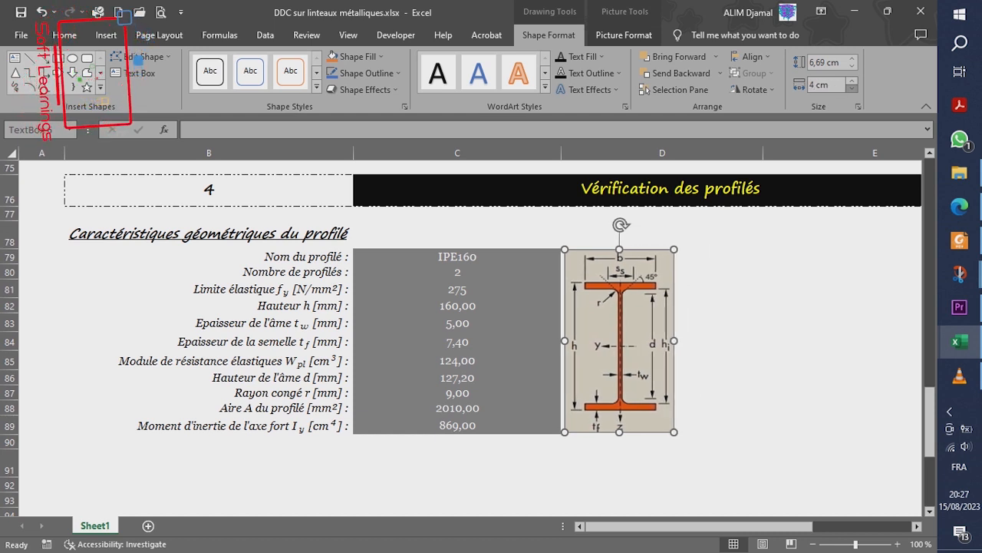
{"action": "left_click", "coordinate": [837, 392]}
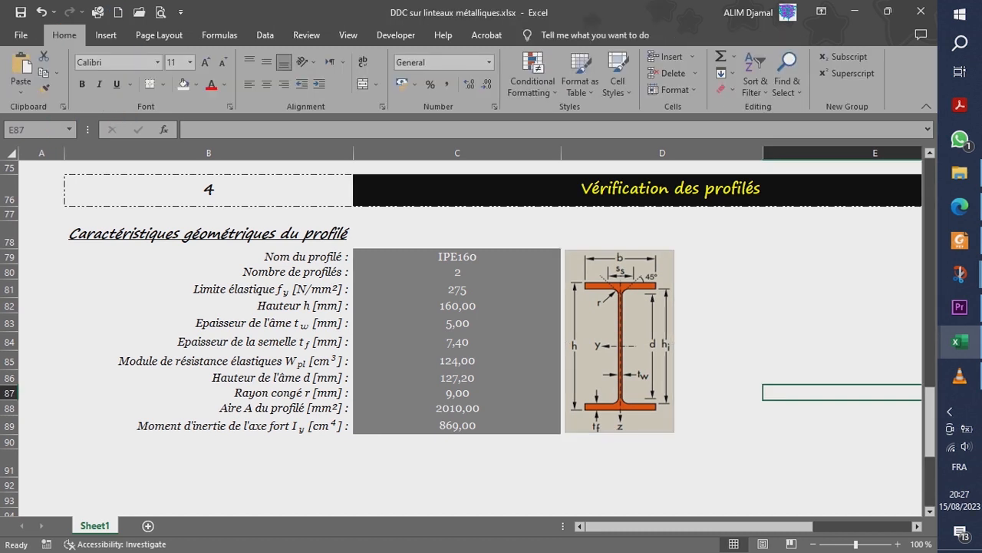
{"action": "left_click", "coordinate": [930, 511]}
{"action": "left_click", "coordinate": [930, 511]}
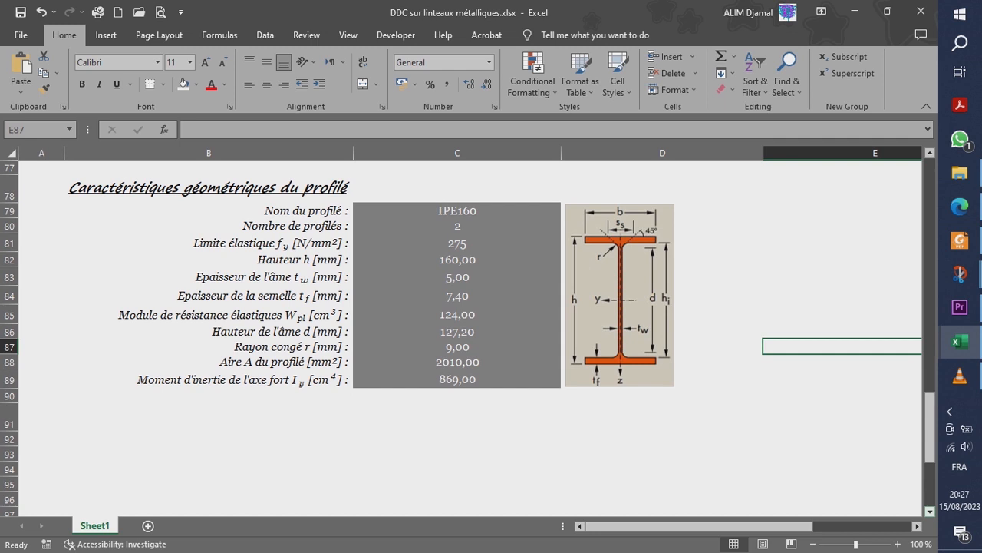
Copy the heading "Caractéristiques géométriques du profilé" from B78 to B91 and change its text to "Calculs"
{"action": "left_click", "coordinate": [209, 188]}
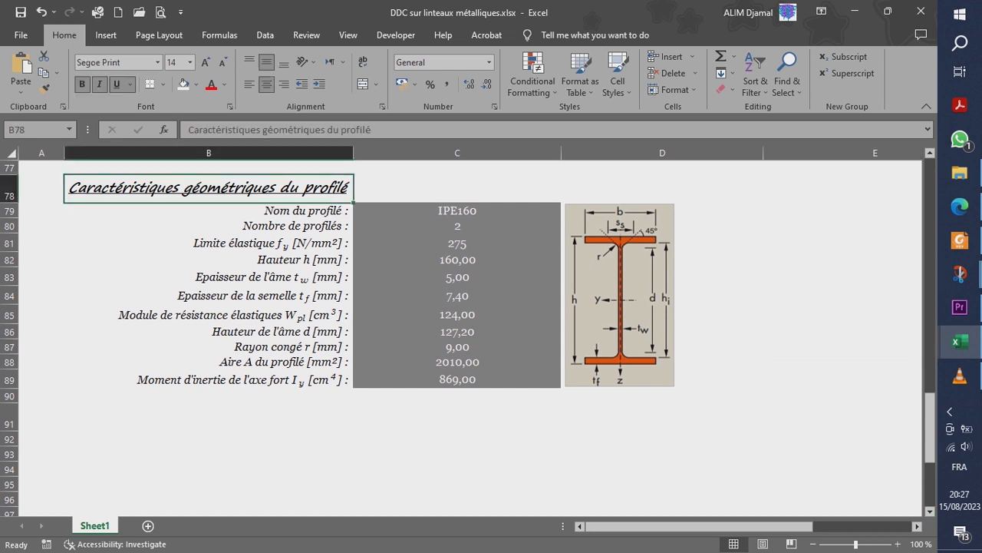
{"action": "key", "text": "ctrl+c"}
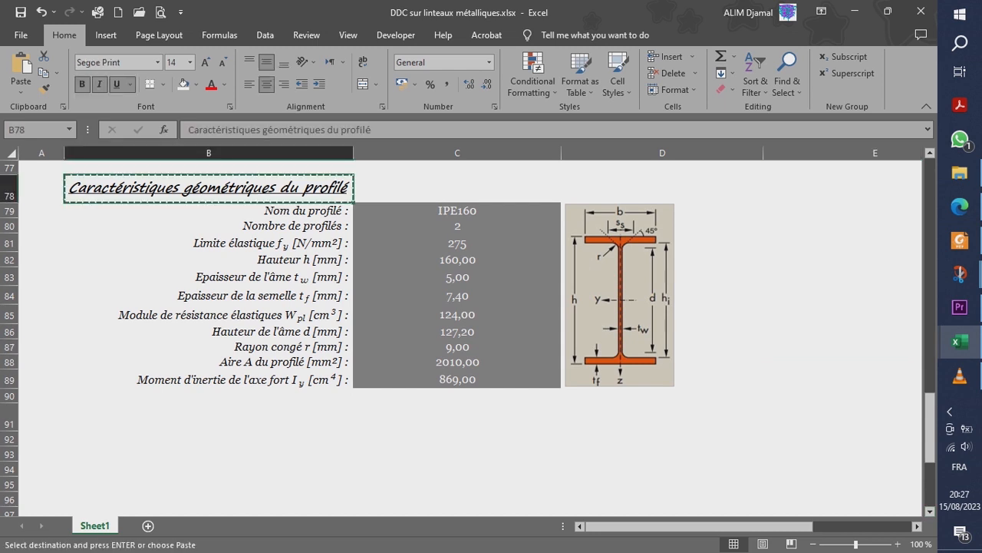
{"action": "left_click", "coordinate": [208, 396]}
{"action": "left_click", "coordinate": [209, 417]}
{"action": "key", "text": "ctrl+v"}
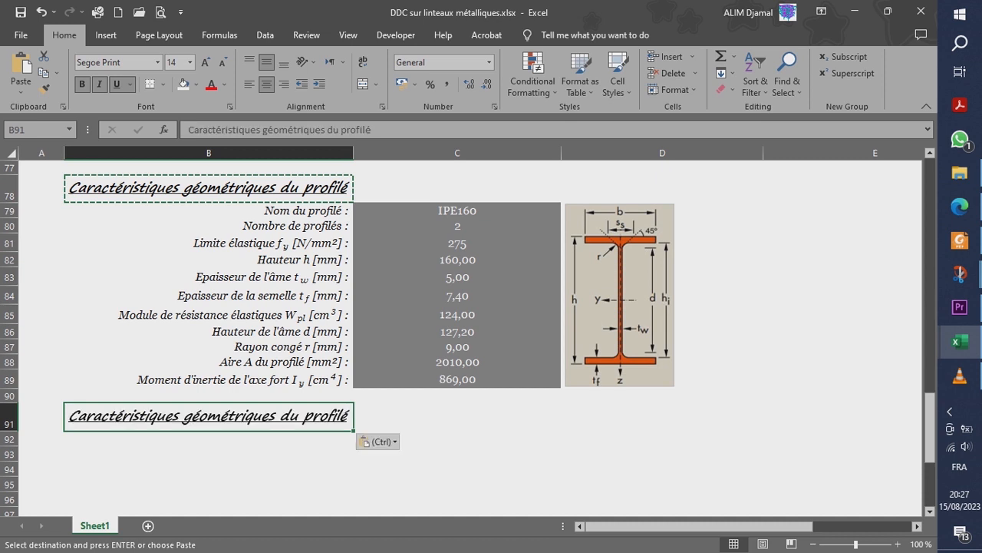
{"action": "key", "text": "Escape"}
{"action": "type", "text": "Calculs"}
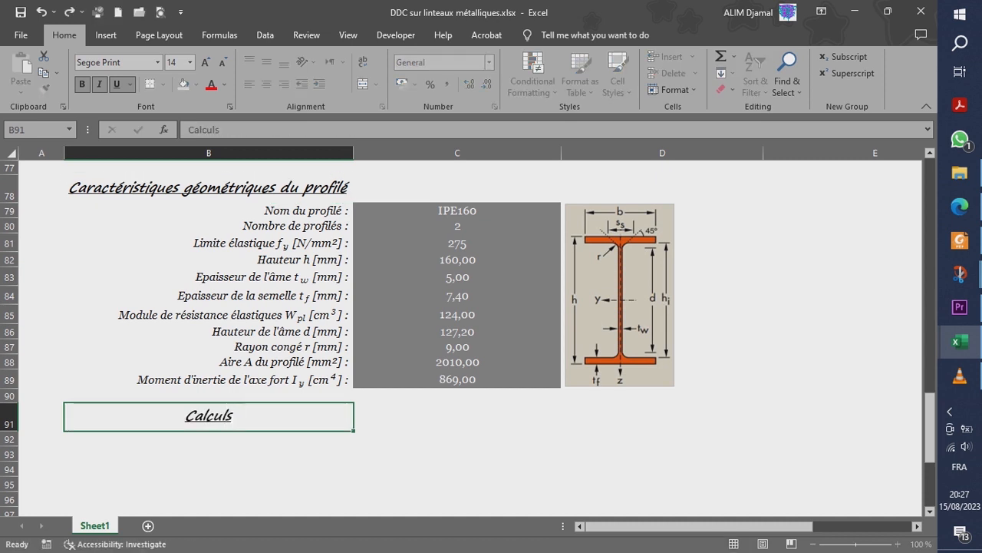
{"action": "key", "text": "Return"}
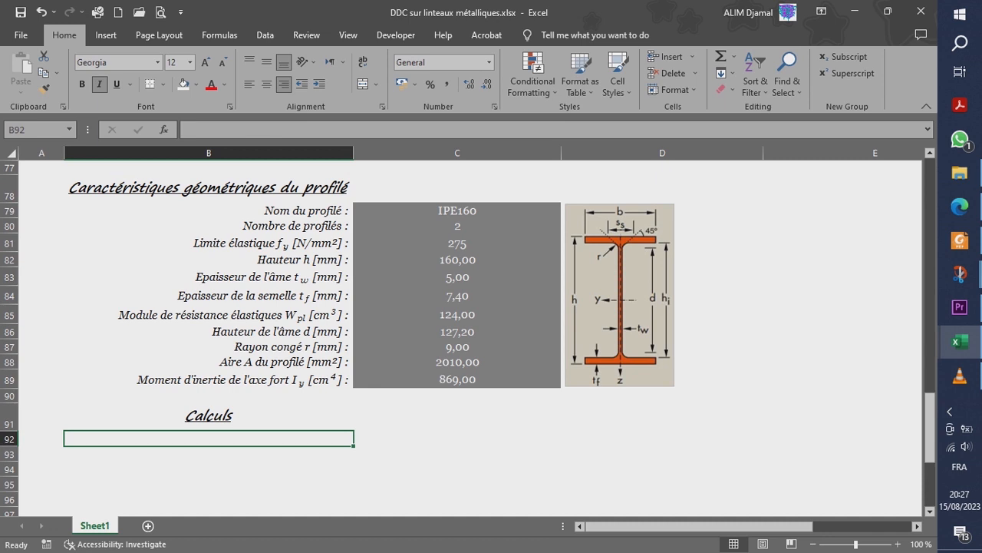
Reuse the label formatting of B79 in B92 and enter the label "Coefficient gM0 :"
{"action": "left_click", "coordinate": [931, 512]}
{"action": "left_click", "coordinate": [209, 196]}
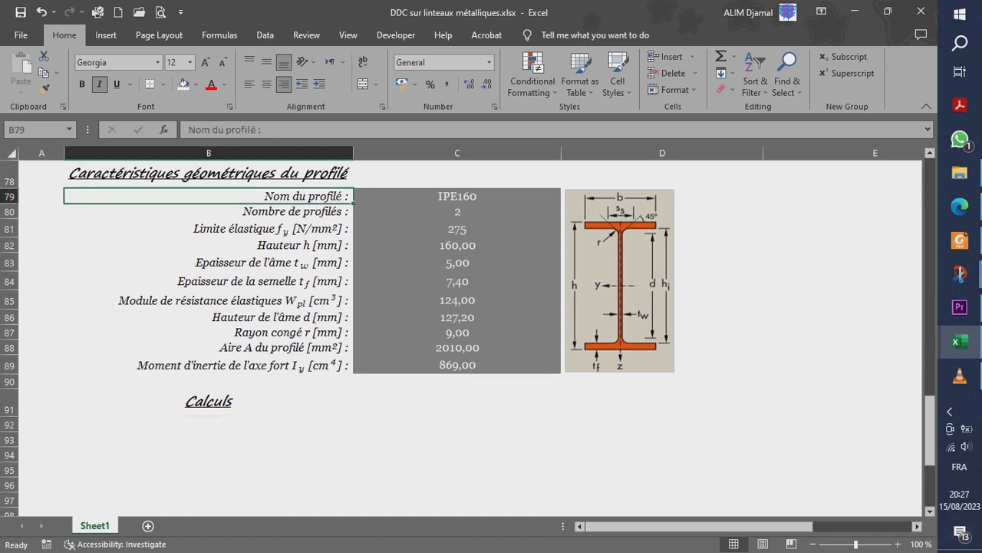
{"action": "key", "text": "ctrl+c"}
{"action": "left_click", "coordinate": [208, 425]}
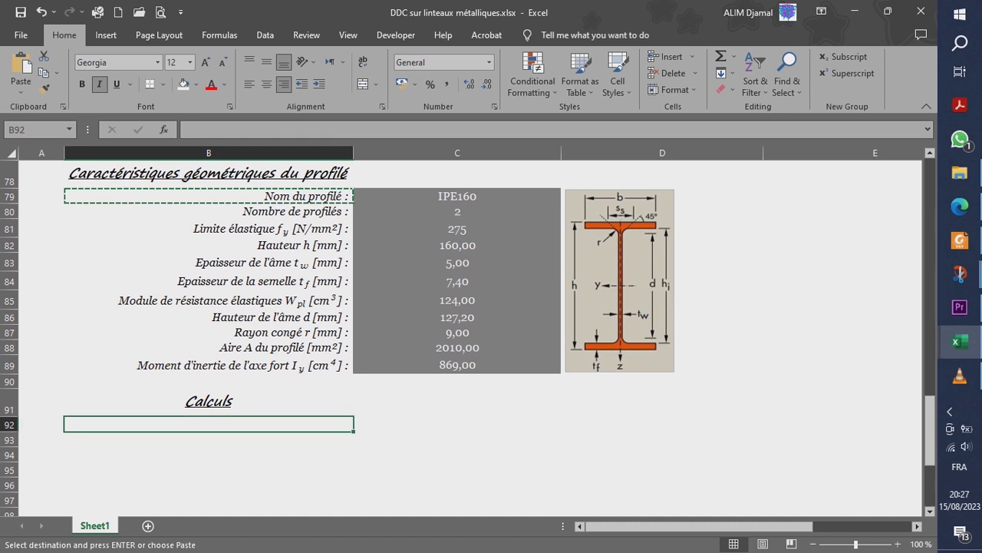
{"action": "key", "text": "ctrl+v"}
{"action": "key", "text": "Escape"}
{"action": "type", "text": "C"}
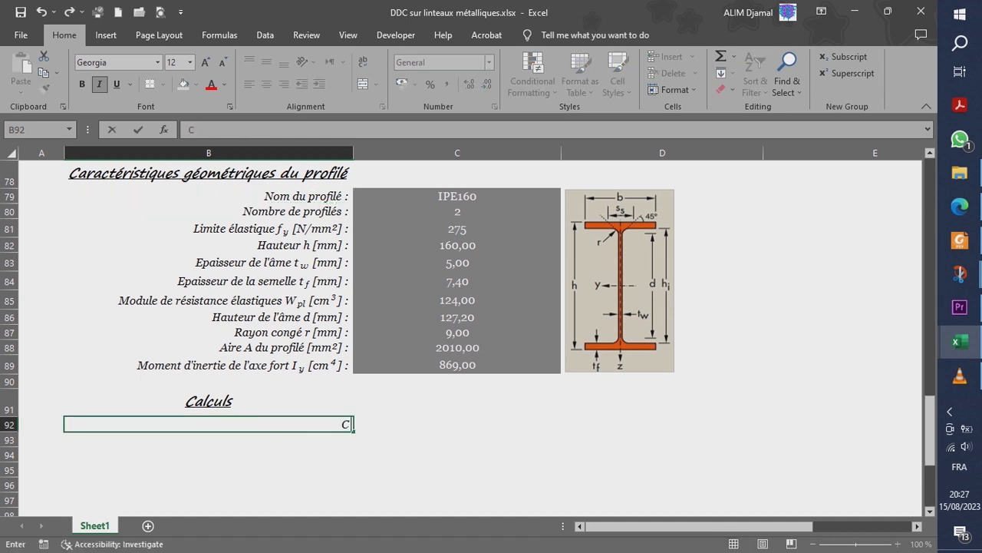
{"action": "type", "text": "oefficien"}
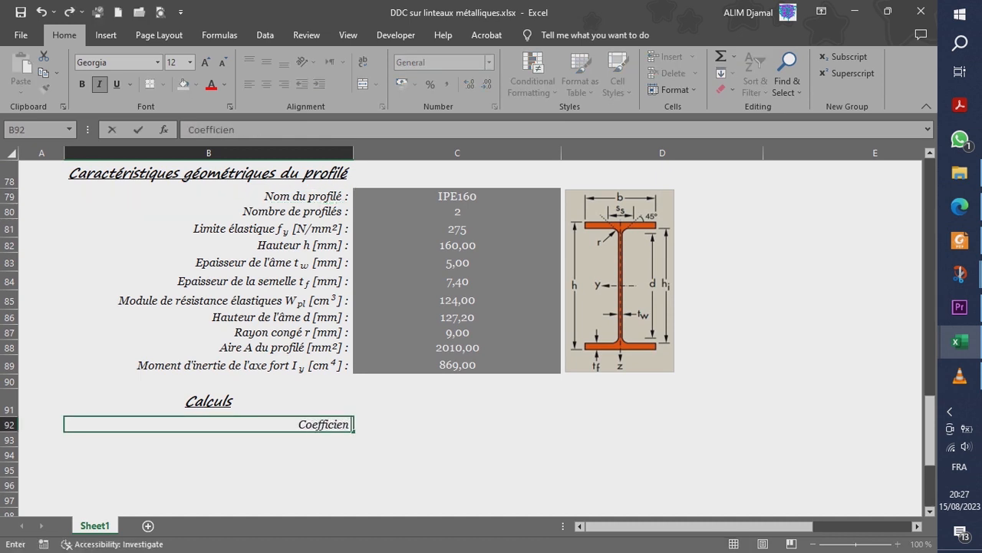
{"action": "type", "text": "t gM"}
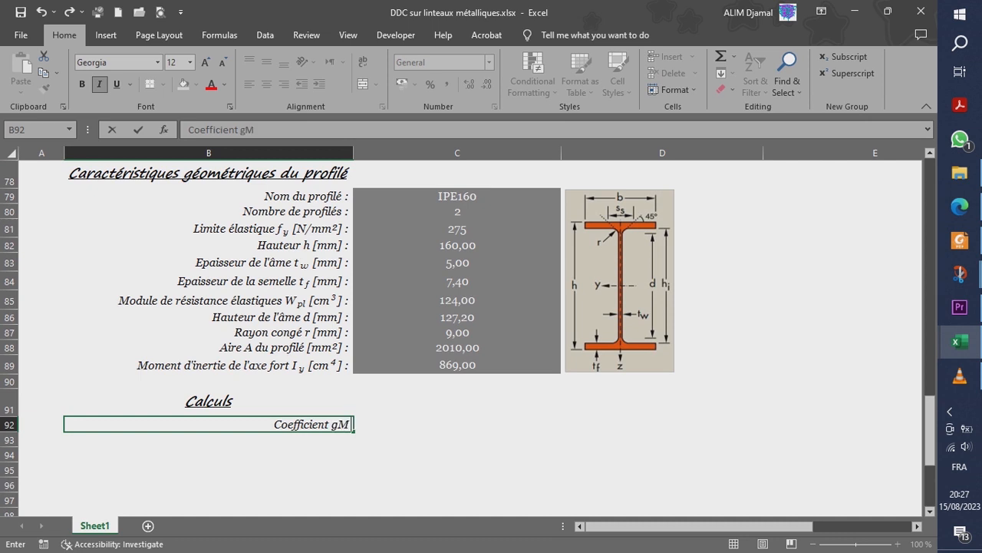
{"action": "type", "text": "0 :"}
{"action": "key", "text": "Return"}
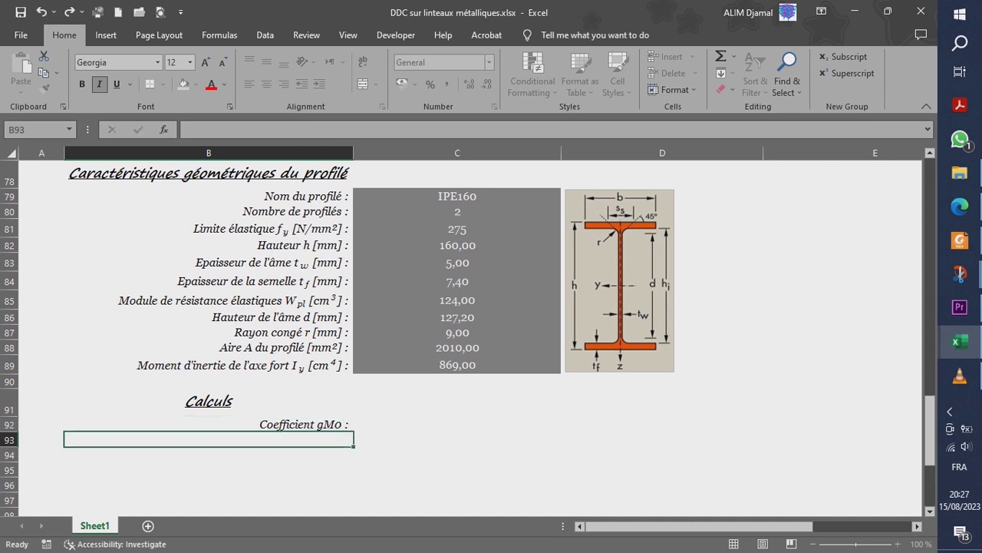
Set the "g" of the B92 label in the Symbol font and make "M0" subscript
{"action": "left_click", "coordinate": [230, 425]}
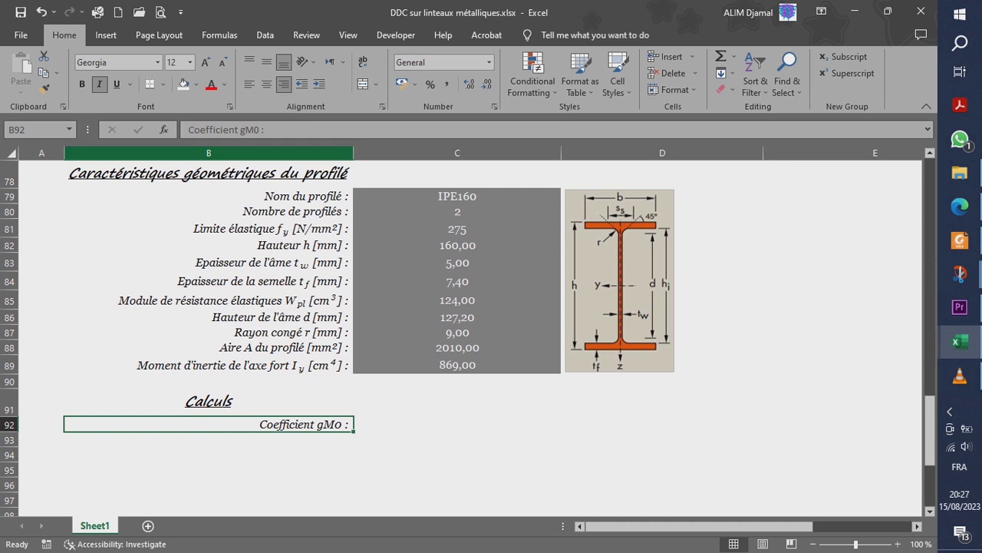
{"action": "key", "text": "ctrl+z"}
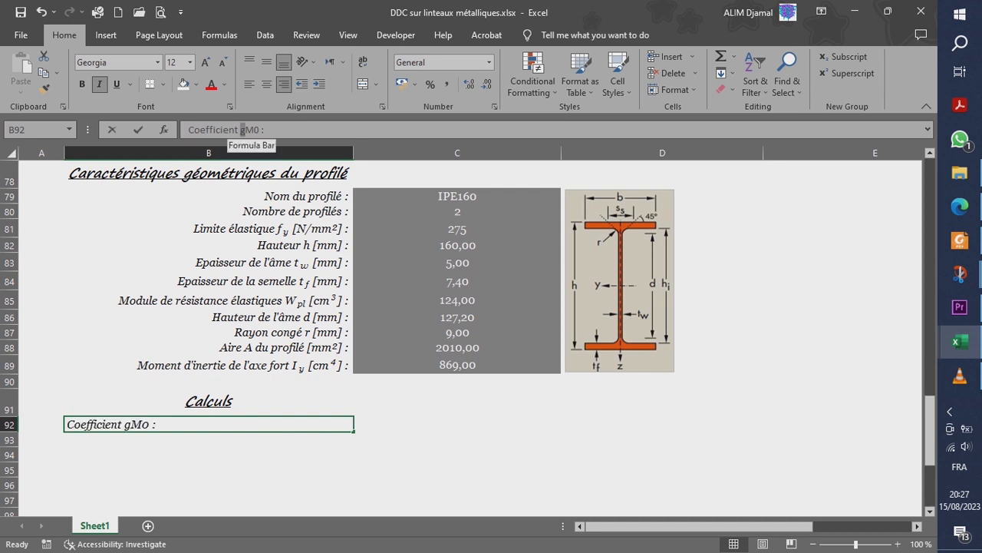
{"action": "left_click", "coordinate": [244, 130]}
{"action": "left_click", "coordinate": [115, 62]}
{"action": "type", "text": "Symbol"}
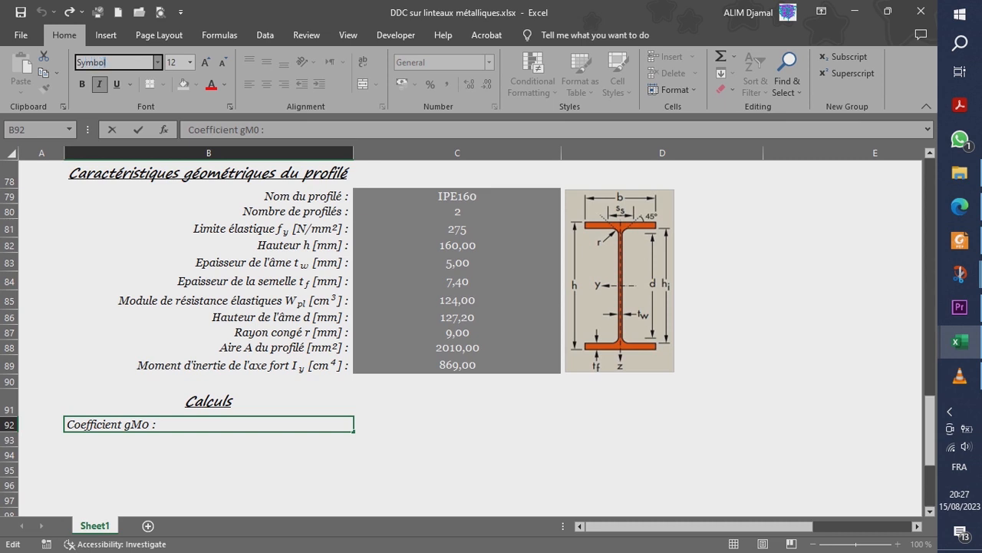
{"action": "key", "text": "Return"}
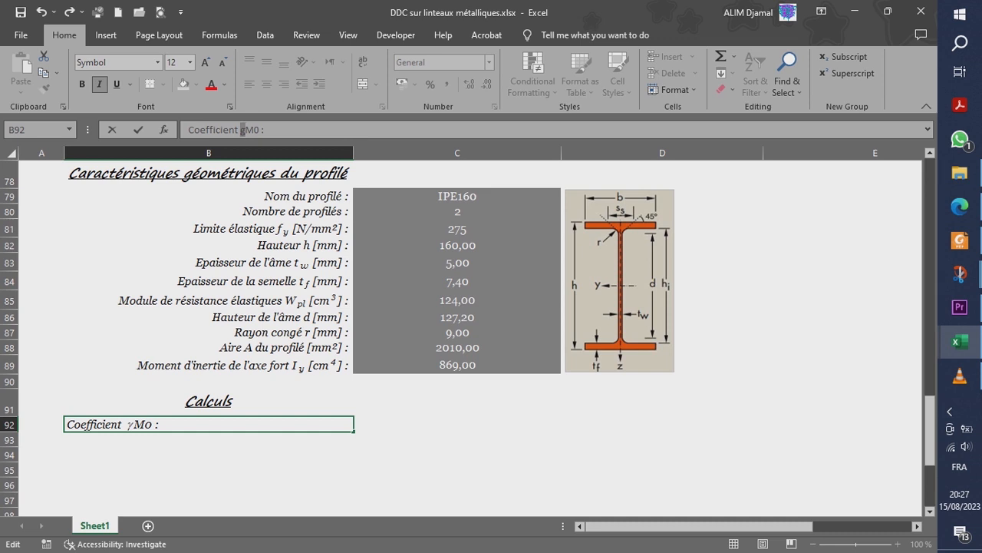
{"action": "left_click_drag", "start_coordinate": [259, 130], "coordinate": [245, 130]}
{"action": "left_click", "coordinate": [845, 56]}
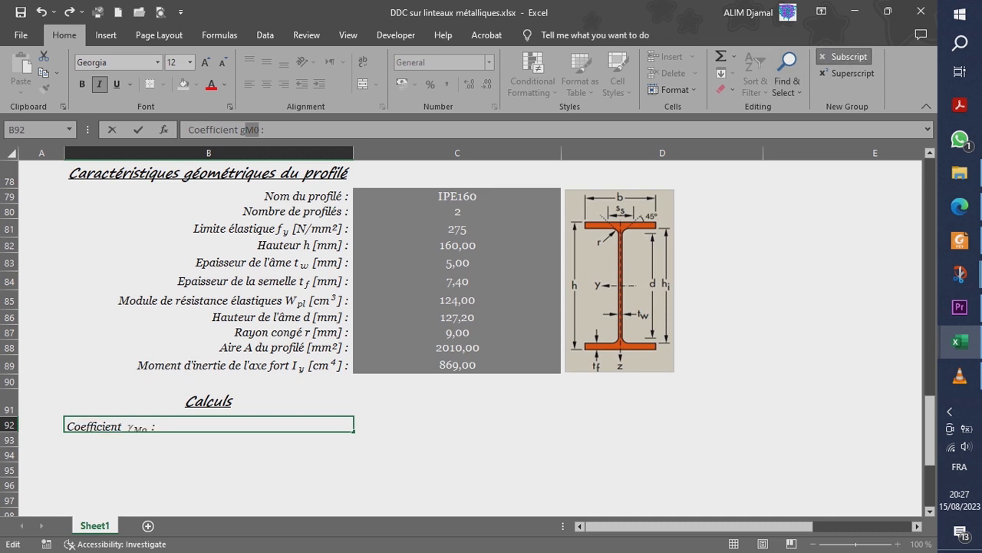
{"action": "key", "text": "Return"}
Consult Exemple_feuille_de_calcul_linteau_métallique.xlsx, return, and label B93 "Aire de cisaillement Av [mm²] :" using the formatting of B89
{"action": "key", "text": "alt+Tab"}
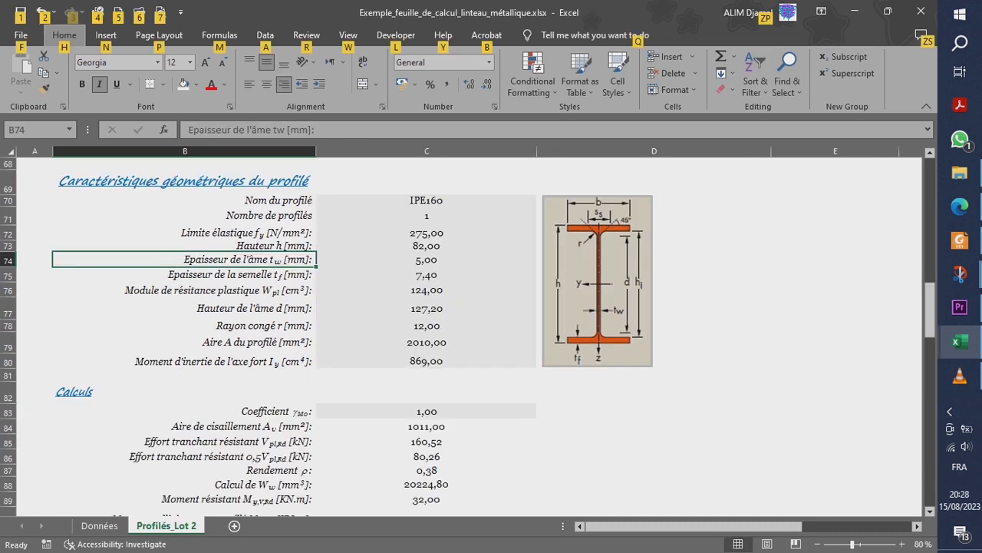
{"action": "key", "text": "alt"}
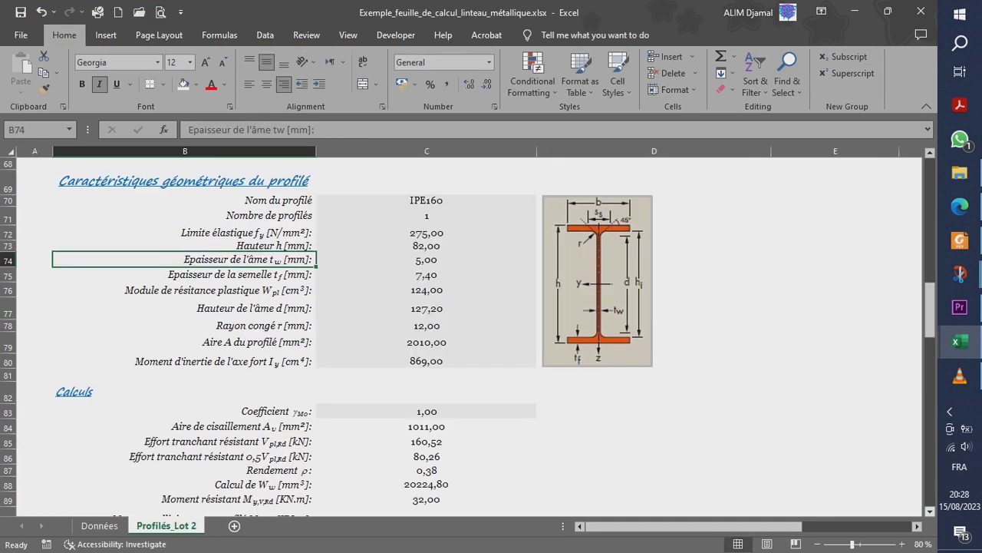
{"action": "key", "text": "alt+Tab"}
{"action": "left_click", "coordinate": [208, 365]}
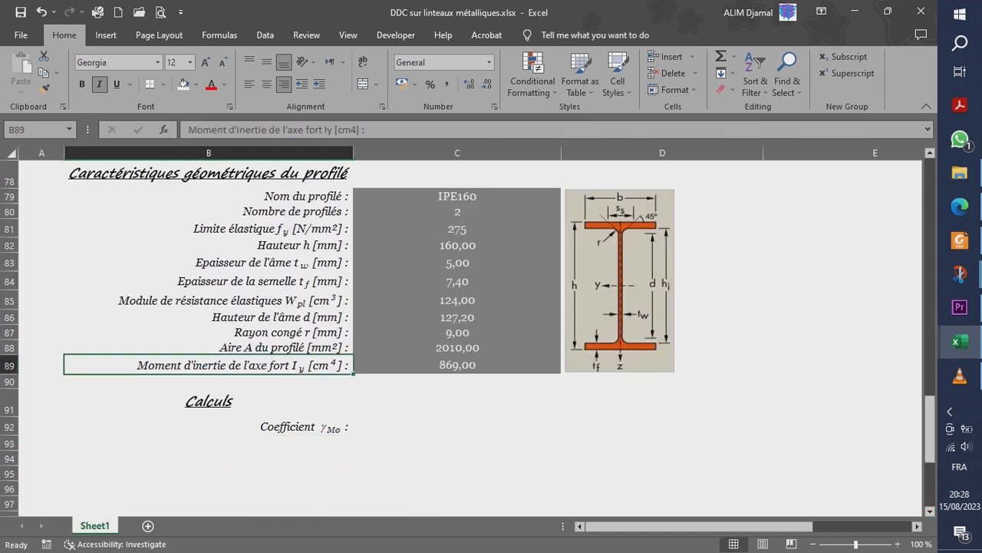
{"action": "key", "text": "ctrl+c"}
{"action": "left_click", "coordinate": [209, 443]}
{"action": "key", "text": "ctrl+v"}
{"action": "key", "text": "Escape"}
{"action": "type", "text": "Aire"}
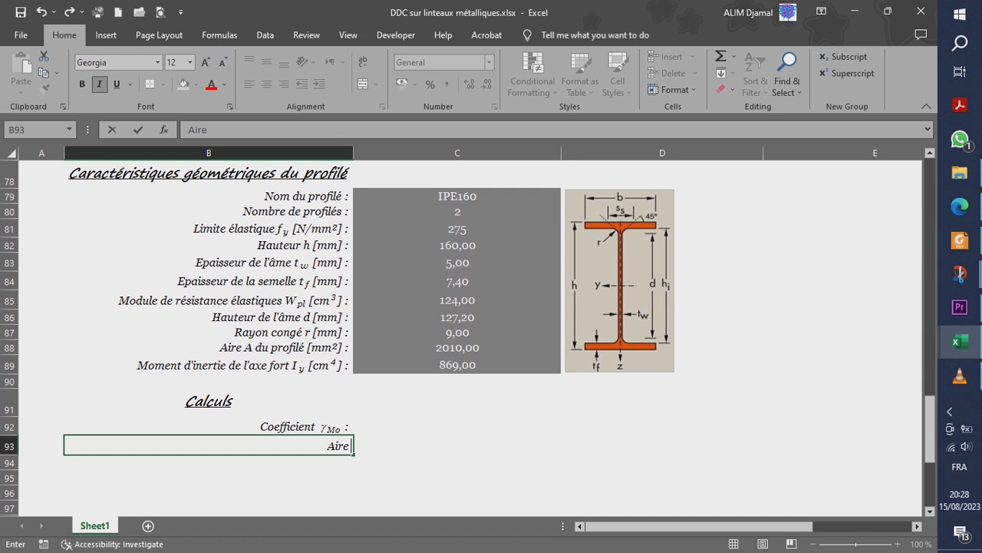
{"action": "type", "text": " de cisaille"}
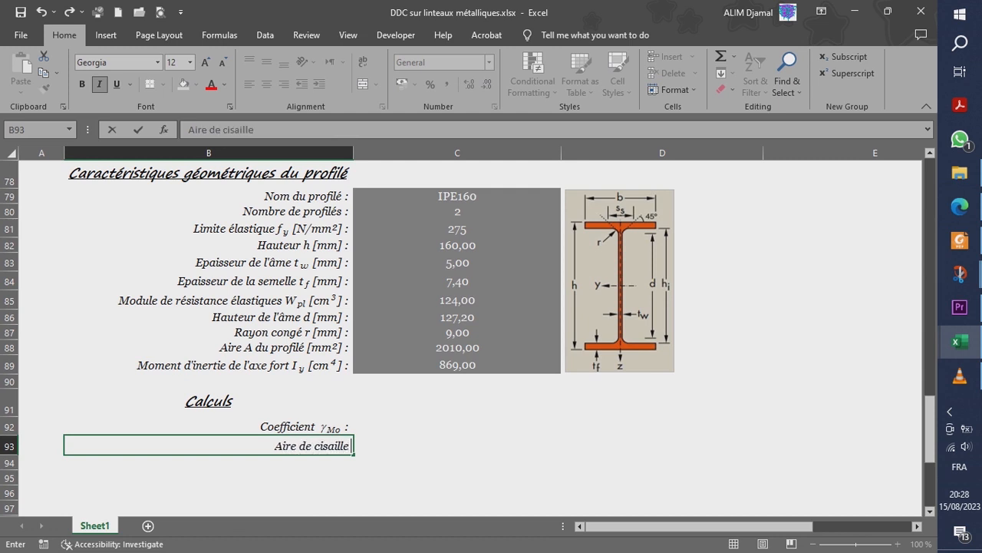
{"action": "type", "text": "ment Av"}
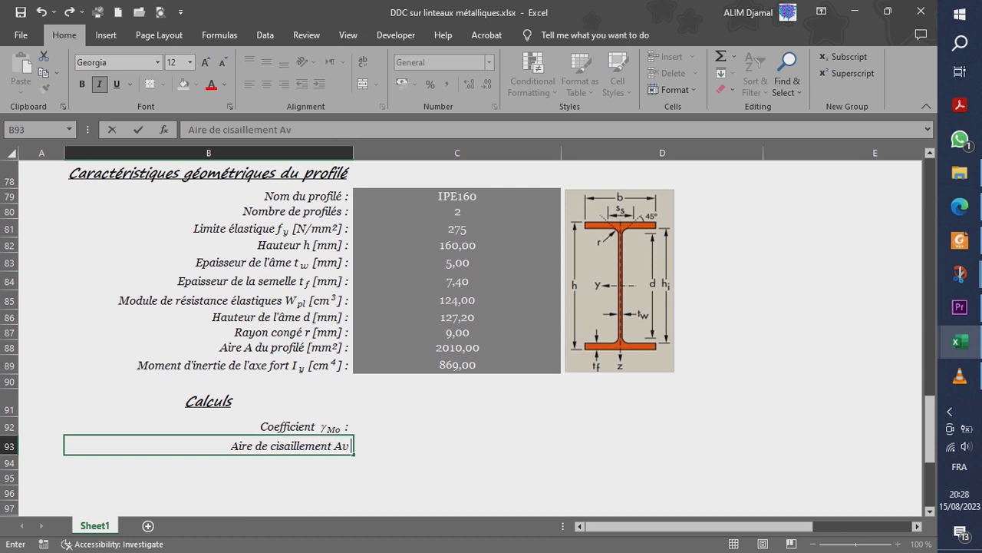
{"action": "type", "text": " [mm²] :"}
{"action": "key", "text": "Return"}
Make the "v" of "Av" subscript in the B93 shear area label
{"action": "left_click", "coordinate": [209, 445]}
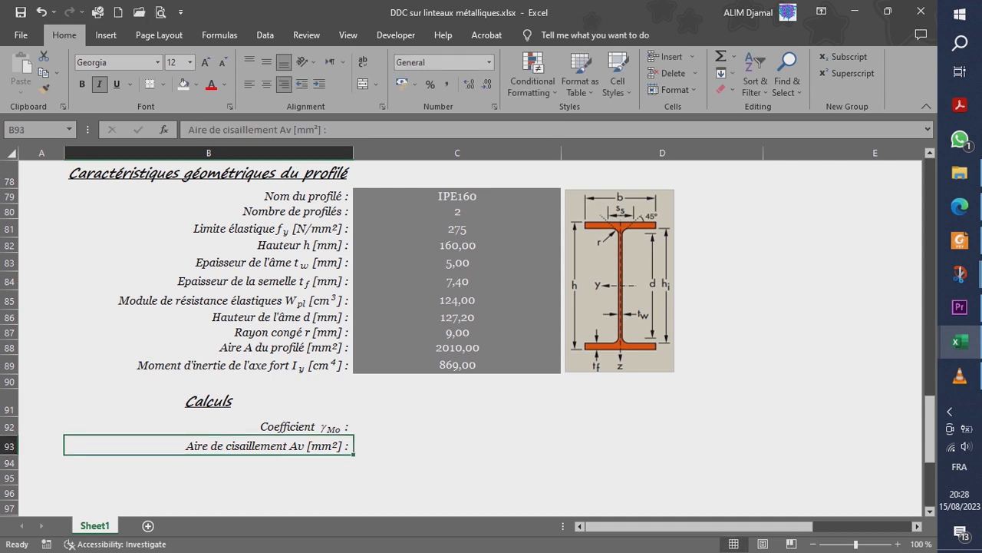
{"action": "left_click", "coordinate": [291, 130]}
{"action": "left_click_drag", "start_coordinate": [287, 130], "coordinate": [293, 129]}
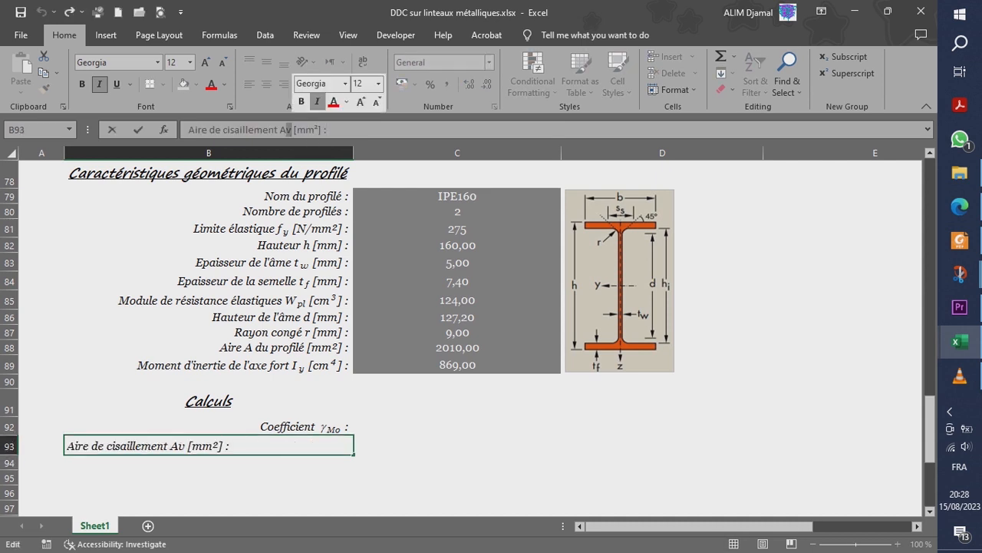
{"action": "left_click", "coordinate": [845, 56]}
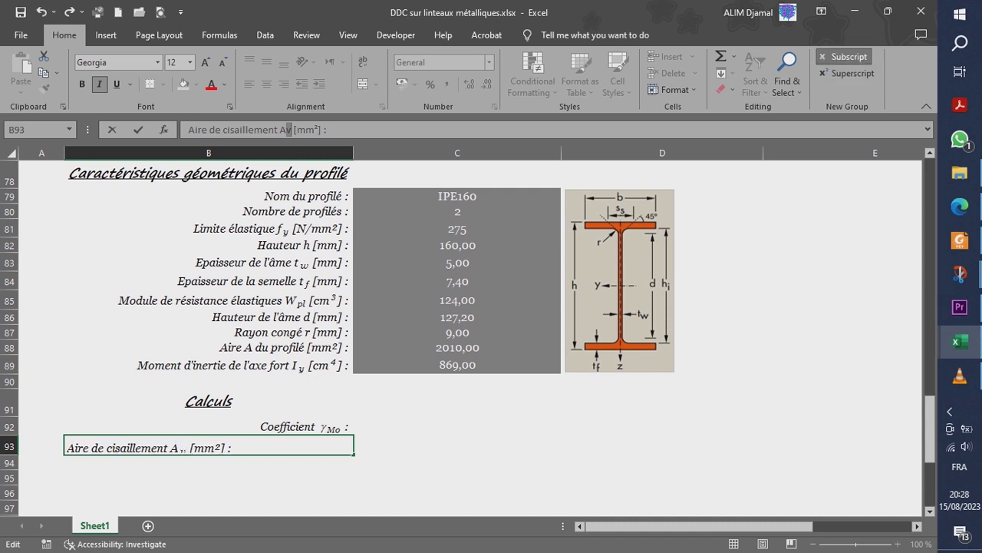
{"action": "key", "text": "Return"}
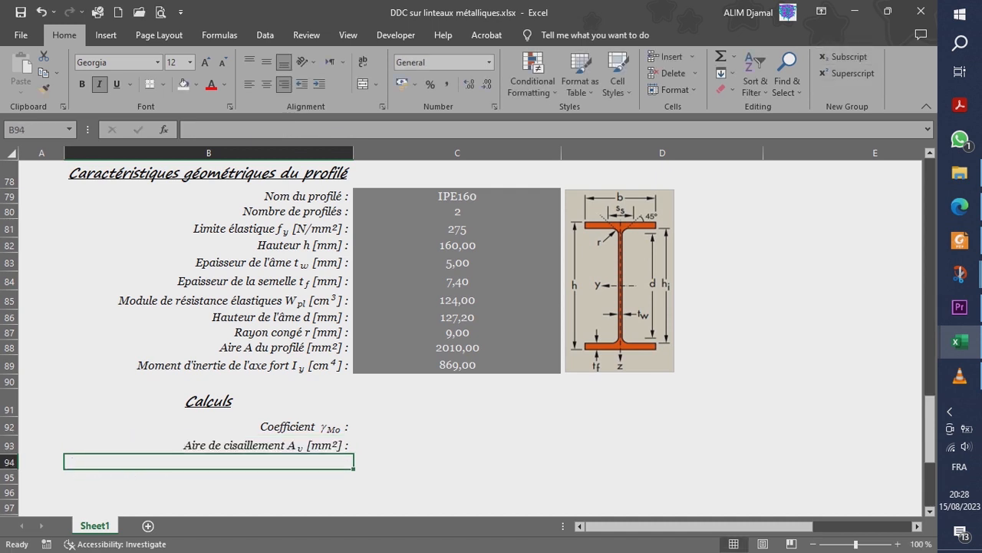
Copy the B93 label to B94 and replace "Aire de cisaillement" with "Effort tranchant résistant"
{"action": "key", "text": "Up"}
{"action": "key", "text": "ctrl+c"}
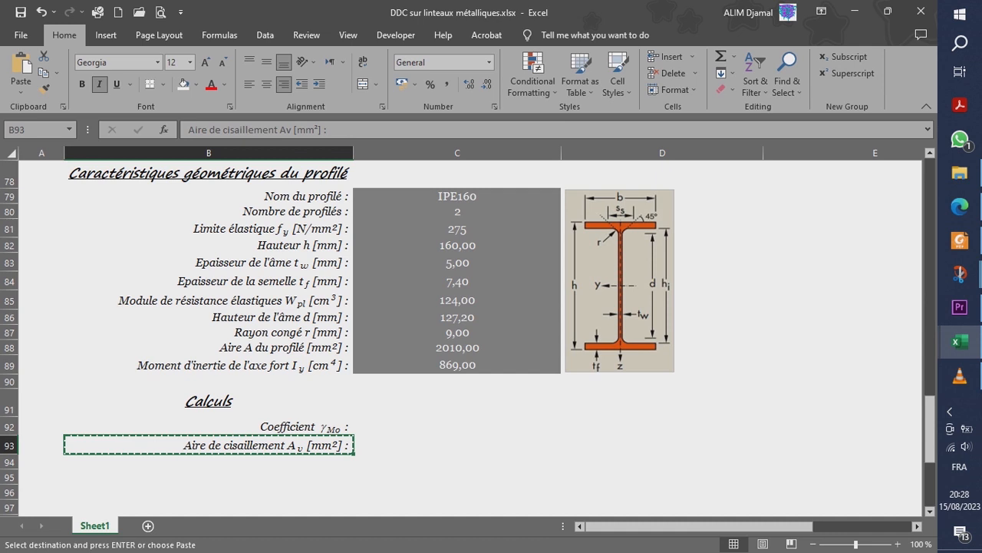
{"action": "key", "text": "Down"}
{"action": "key", "text": "ctrl+v"}
{"action": "key", "text": "Escape"}
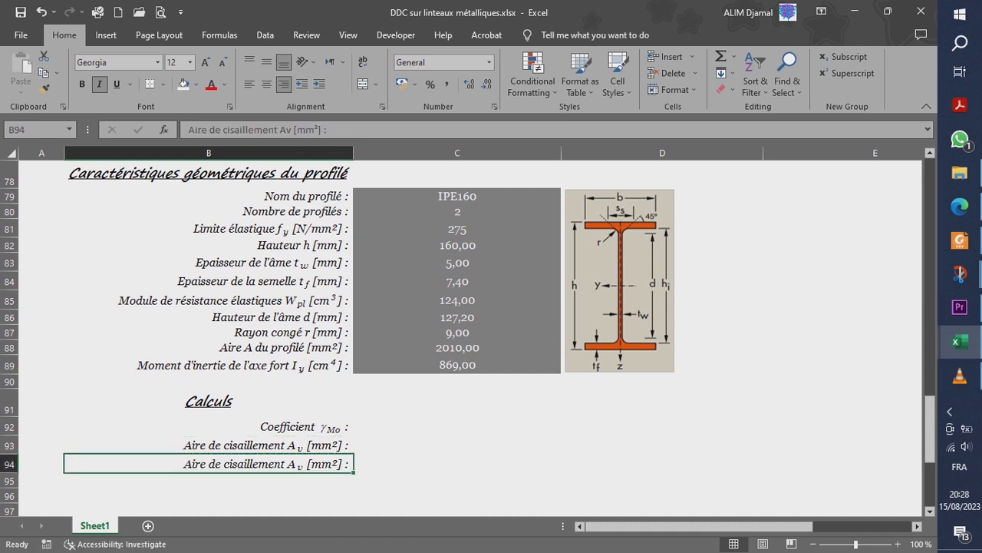
{"action": "left_click_drag", "start_coordinate": [277, 129], "coordinate": [188, 131]}
{"action": "type", "text": "Effor"}
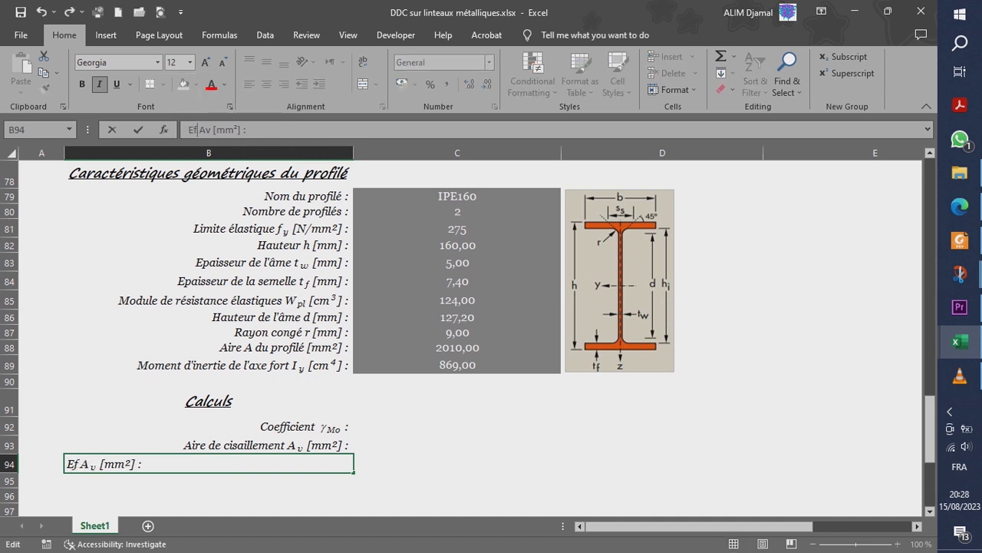
{"action": "type", "text": "t tranchan"}
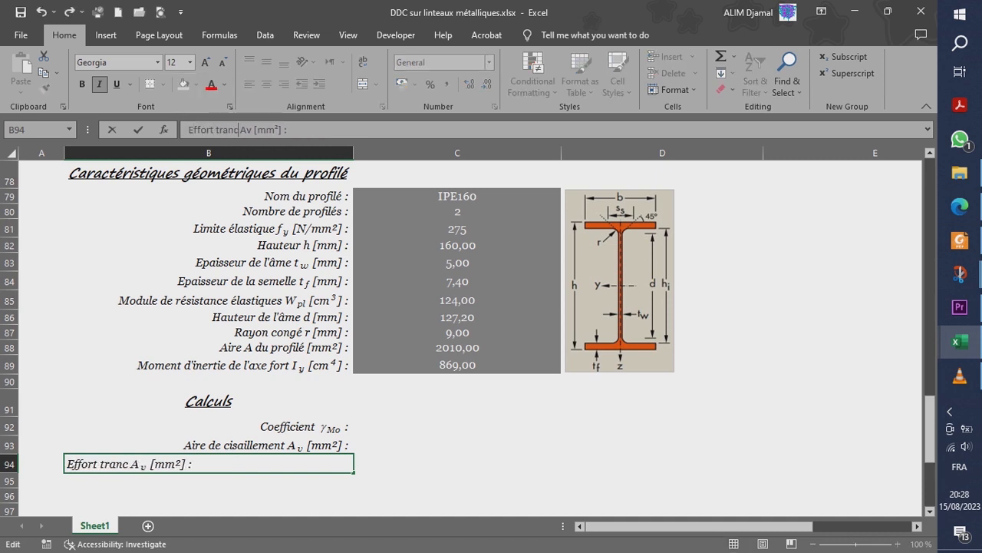
{"action": "type", "text": "t résistant"}
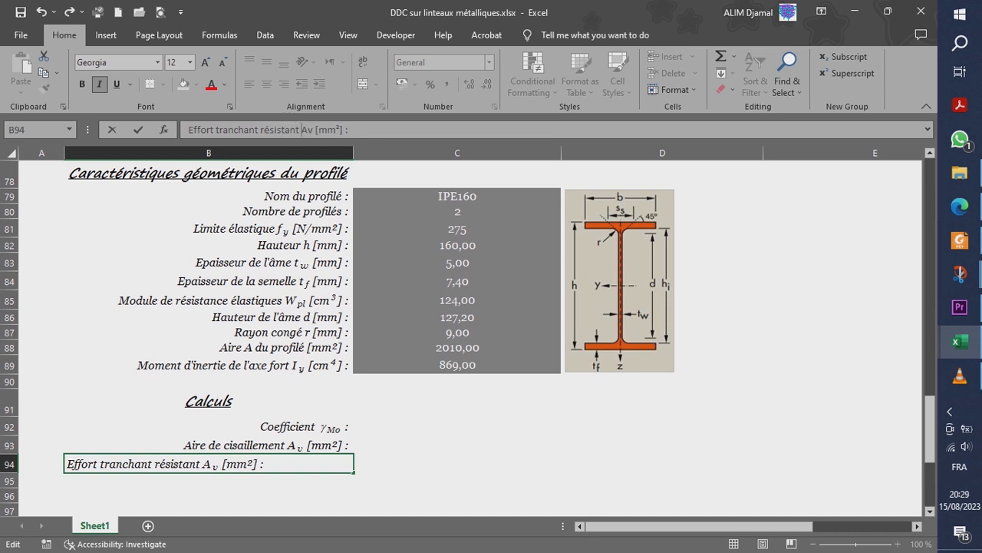
Replace the symbol Av in the B94 label with V followed by the subscript "pl,Rd"
{"action": "type", "text": "V"}
{"action": "key", "text": "Delete"}
{"action": "key", "text": "Right"}
{"action": "type", "text": "pl,Rd"}
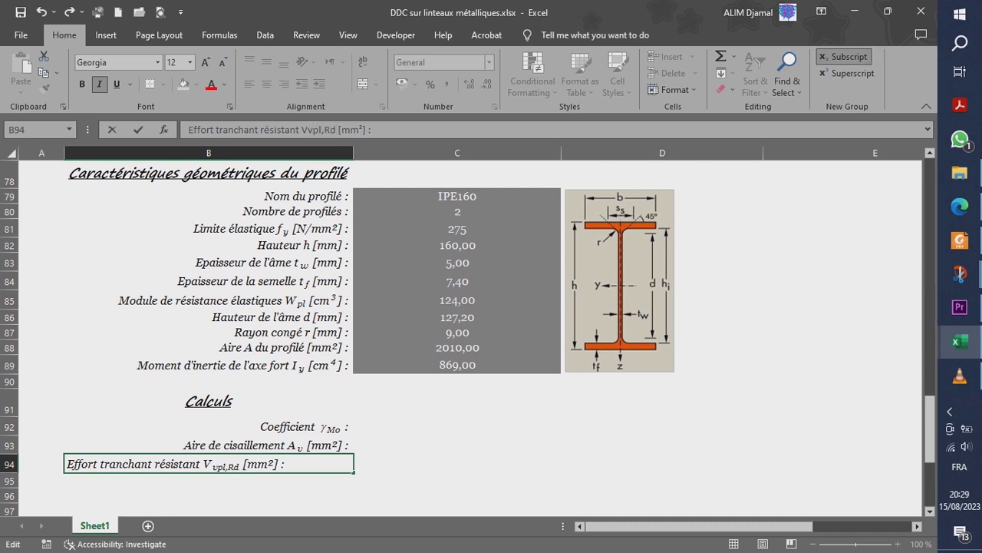
{"action": "key", "text": "Left"}
{"action": "key", "text": "BackSpace"}
Change the unit in the B94 label to kN
{"action": "key", "text": "Right"}
{"action": "key", "text": "Right"}
{"action": "key", "text": "Right"}
{"action": "key", "text": "Right"}
{"action": "key", "text": "Right"}
{"action": "key", "text": "Right"}
{"action": "key", "text": "Right"}
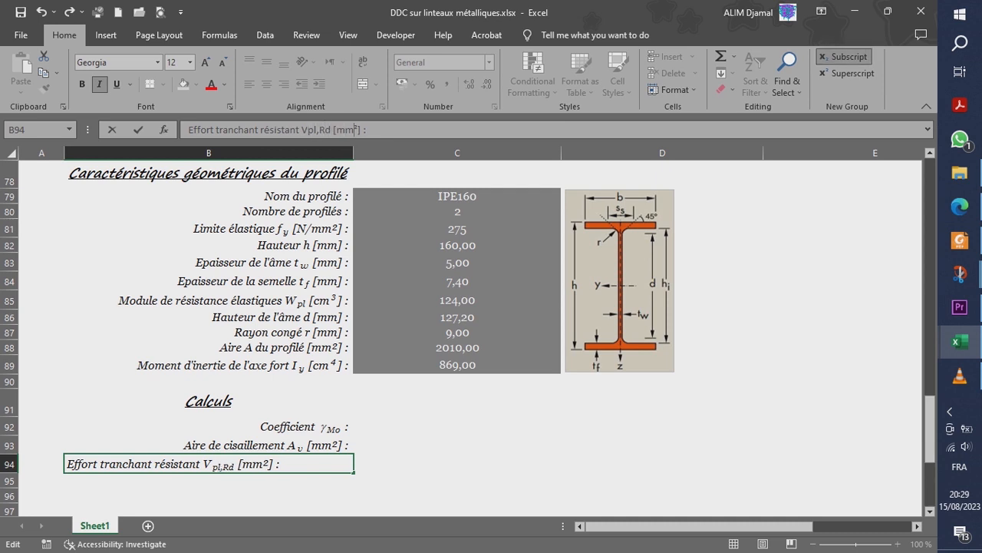
{"action": "key", "text": "Right"}
{"action": "key", "text": "Right"}
{"action": "key", "text": "Right"}
{"action": "key", "text": "BackSpace"}
{"action": "key", "text": "BackSpace"}
{"action": "key", "text": "BackSpace"}
{"action": "type", "text": "kN"}
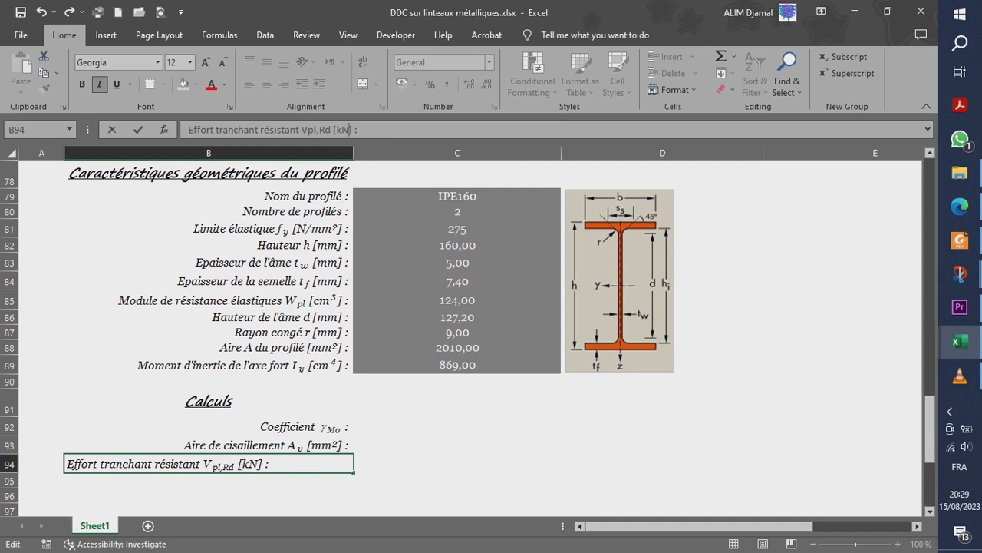
{"action": "key", "text": "Return"}
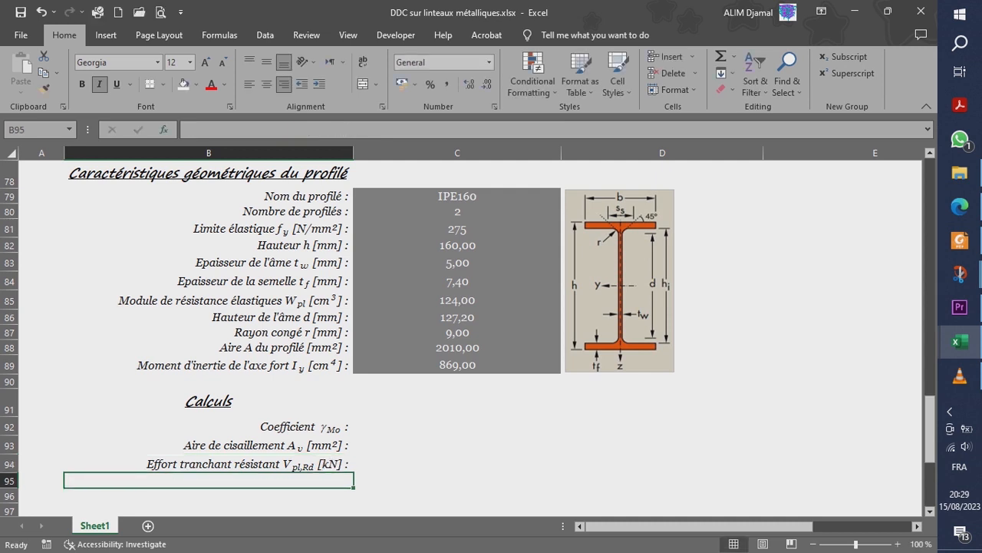
Copy the shear resistance label from B94 to B95
{"action": "scroll", "coordinate": [468, 337], "scroll_direction": "down", "scroll_amount": 2}
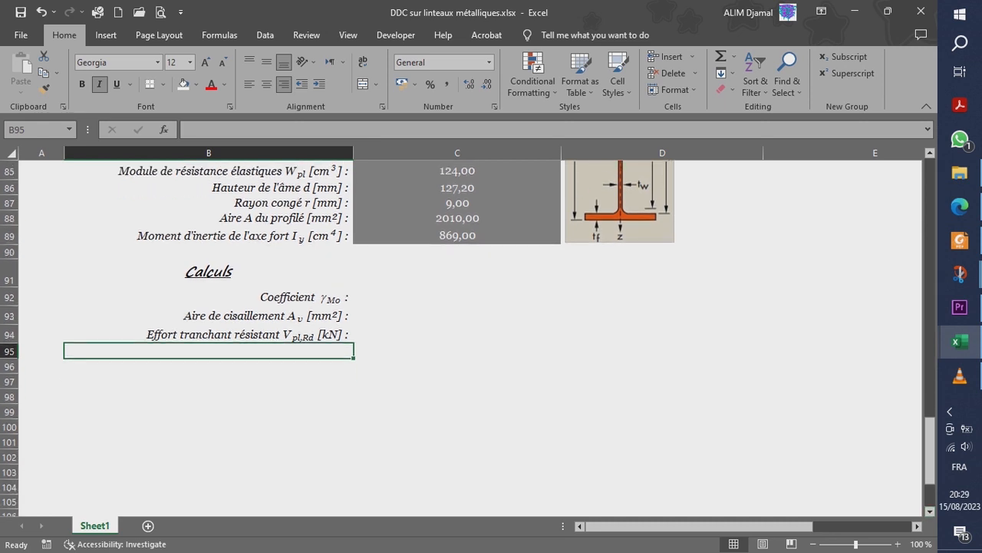
{"action": "key", "text": "alt+Tab"}
{"action": "key", "text": "Escape"}
{"action": "left_click", "coordinate": [897, 544]}
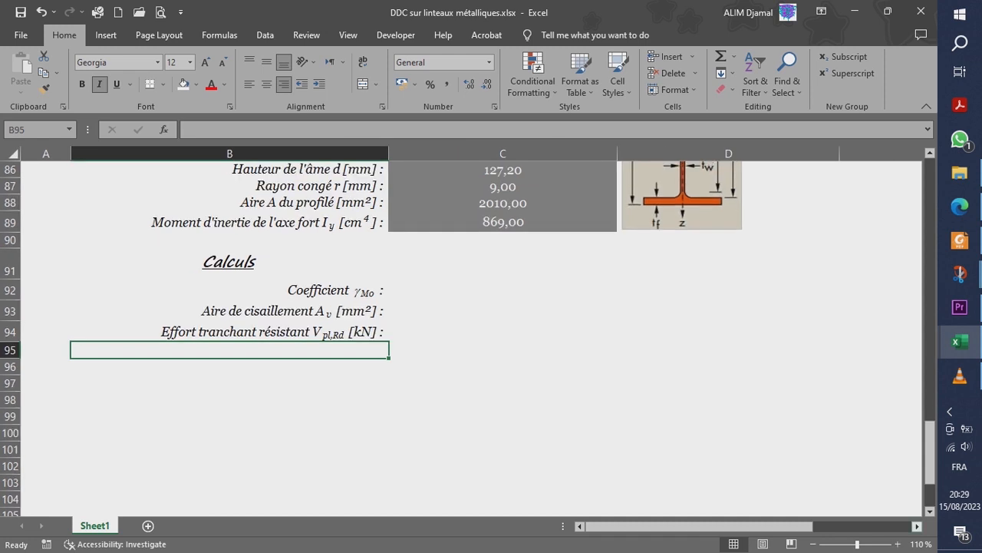
{"action": "left_click", "coordinate": [897, 544]}
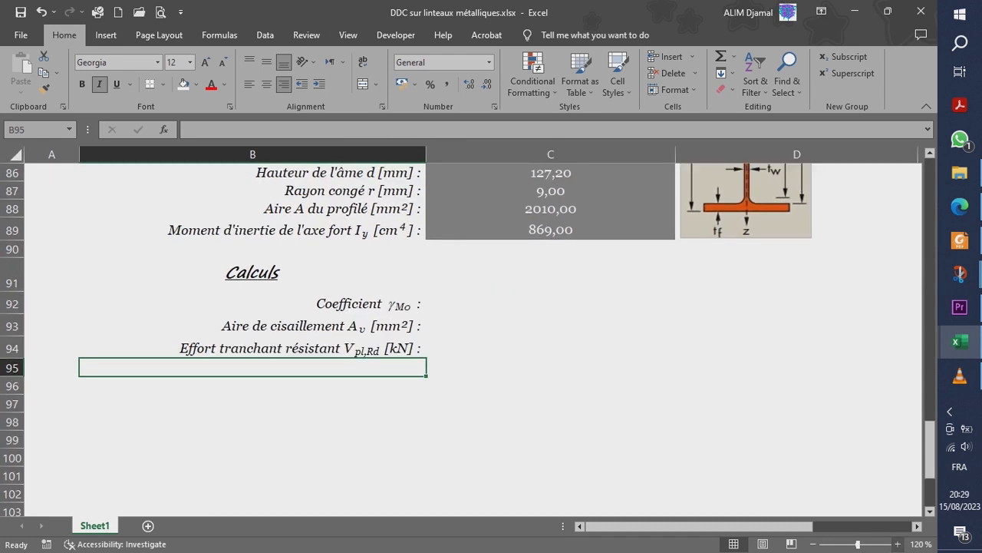
{"action": "key", "text": "Up"}
{"action": "key", "text": "ctrl+c"}
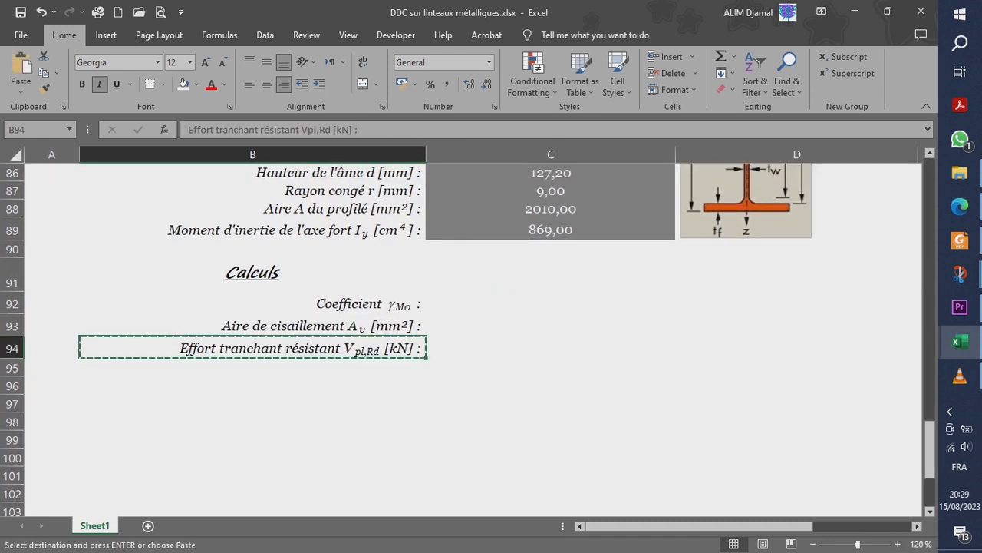
{"action": "key", "text": "Down"}
{"action": "key", "text": "ctrl+v"}
{"action": "key", "text": "Escape"}
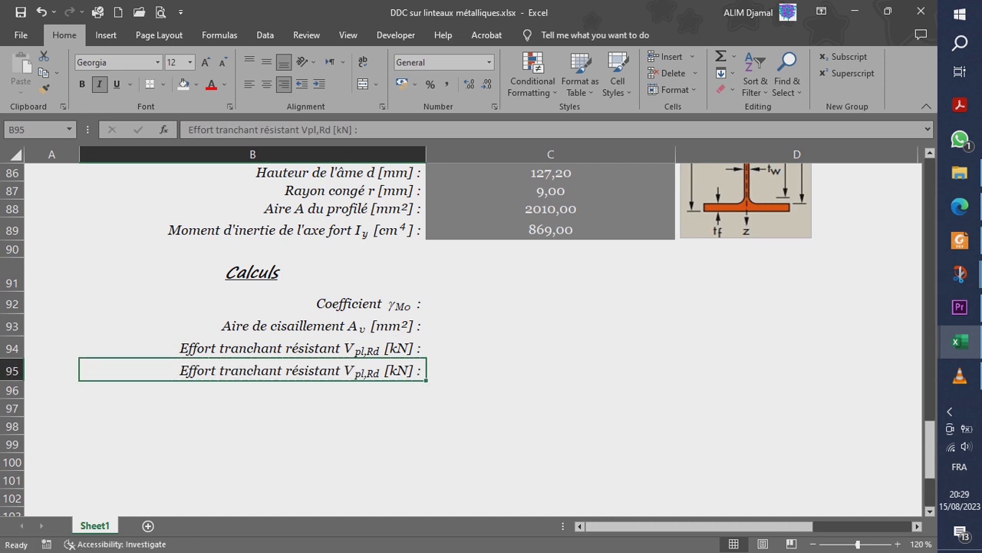
Insert the factor "0,5" directly before the V symbol in the B95 label
{"action": "left_click", "coordinate": [301, 129]}
{"action": "type", "text": "0"}
{"action": "type", "text": ",5"}
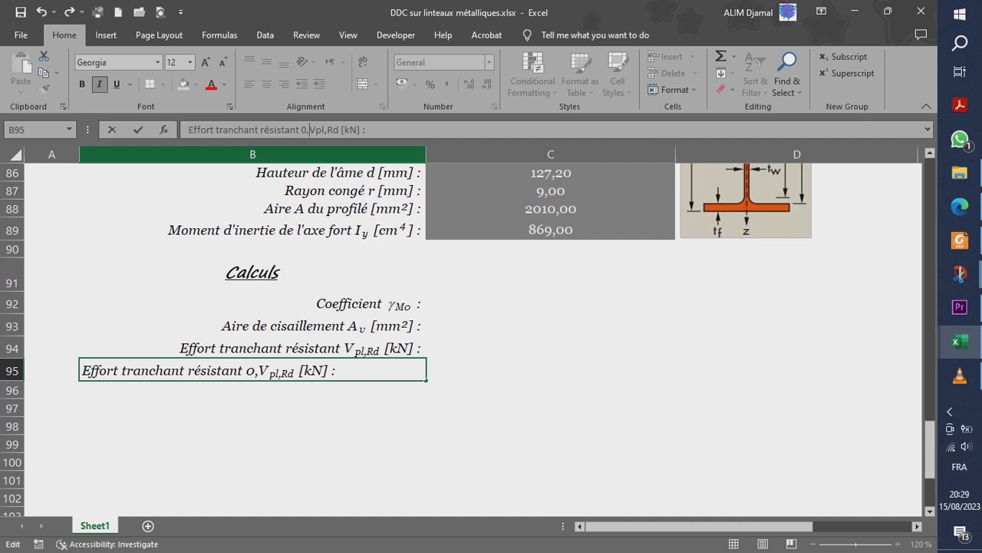
{"action": "key", "text": "Return"}
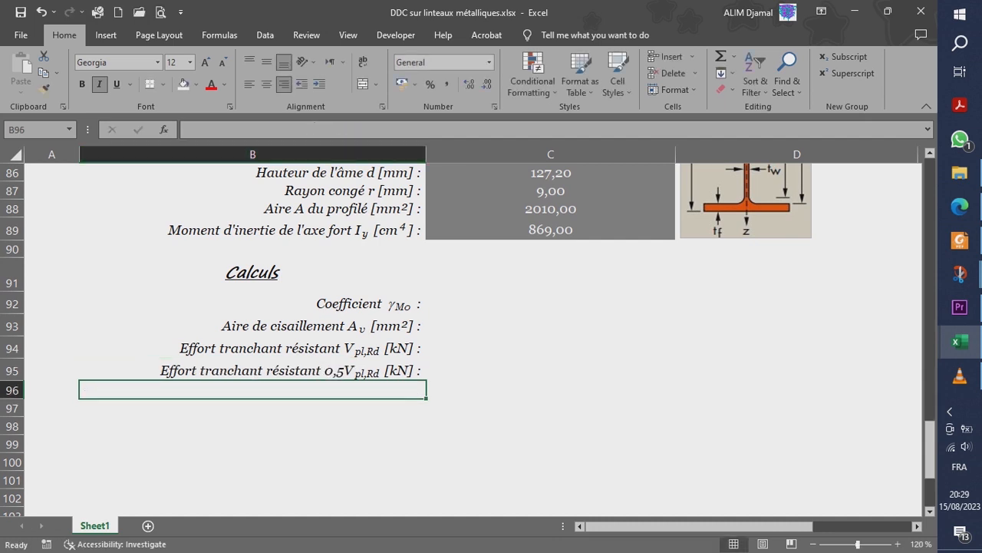
{"action": "key", "text": "Up"}
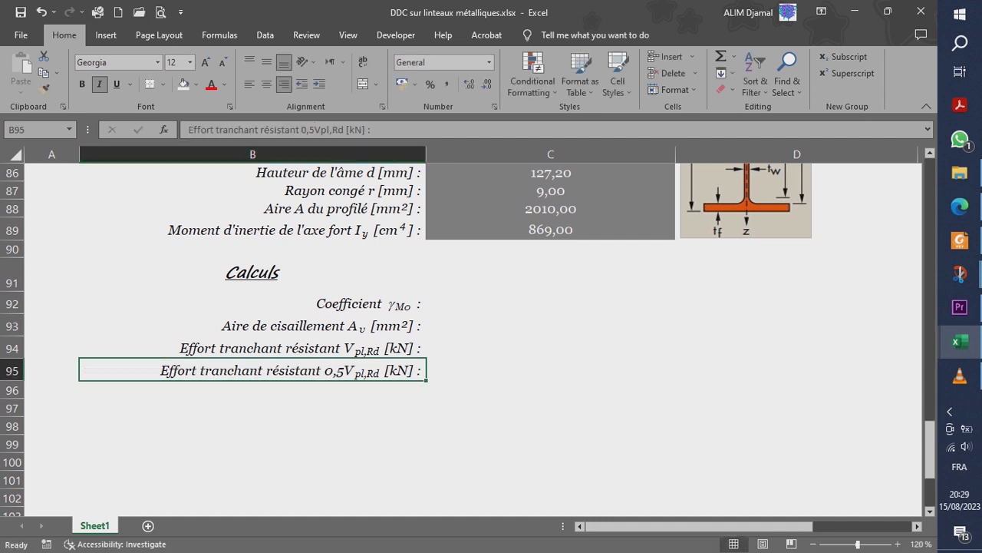
Copy the B92 coefficient label to B96 and replace "Coefficient" with "Rendement"
{"action": "left_click", "coordinate": [252, 303]}
{"action": "left_click", "coordinate": [252, 390]}
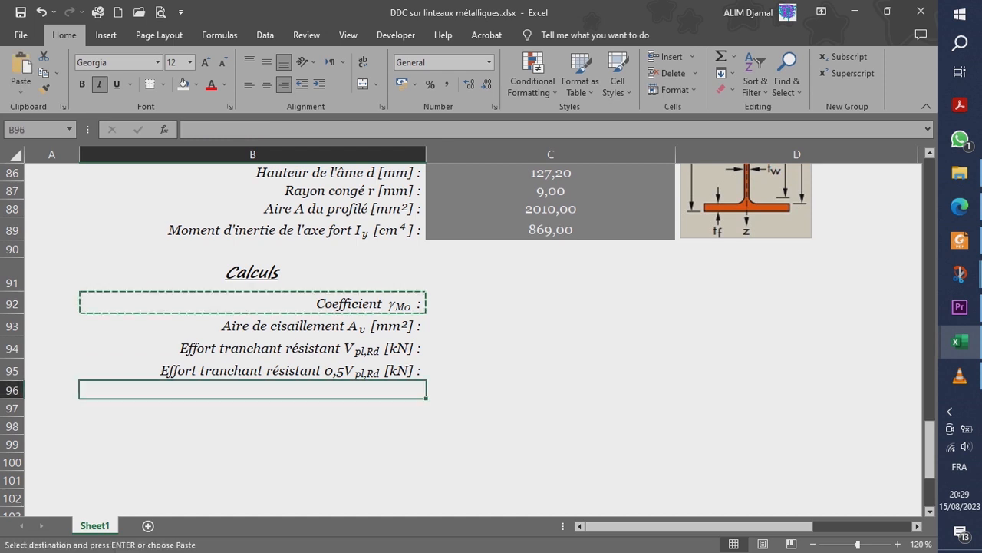
{"action": "key", "text": "ctrl+v"}
{"action": "key", "text": "Escape"}
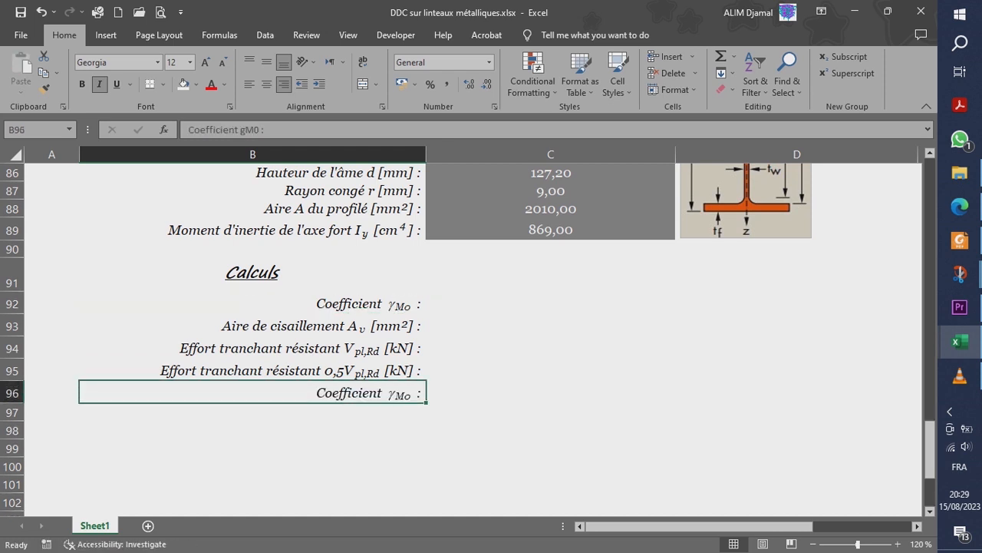
{"action": "left_click_drag", "start_coordinate": [238, 130], "coordinate": [189, 129]}
{"action": "type", "text": "Rendement"}
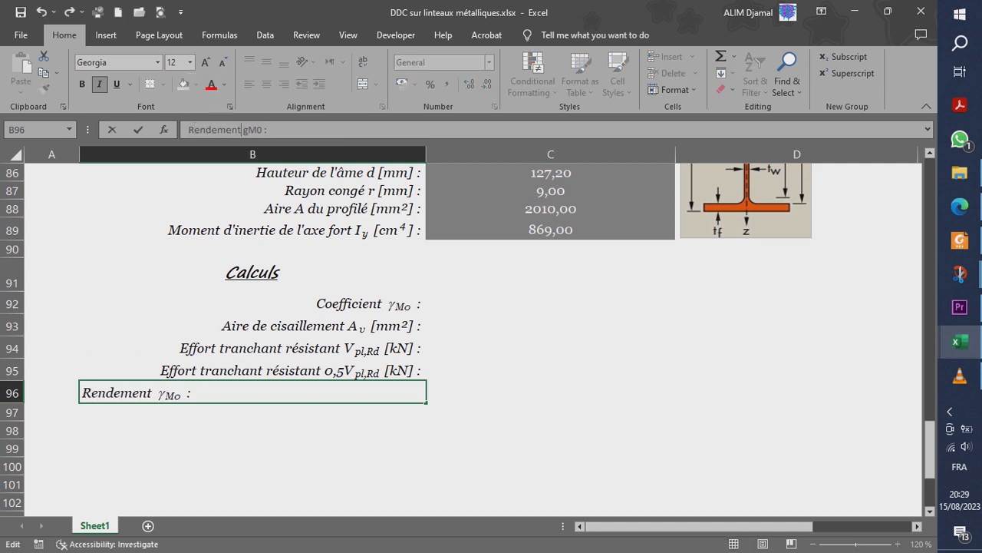
Replace the symbol γM0 in the B96 label with the Greek letter ρ
{"action": "key", "text": "Right"}
{"action": "type", "text": "r"}
{"action": "key", "text": "Delete"}
{"action": "key", "text": "Delete"}
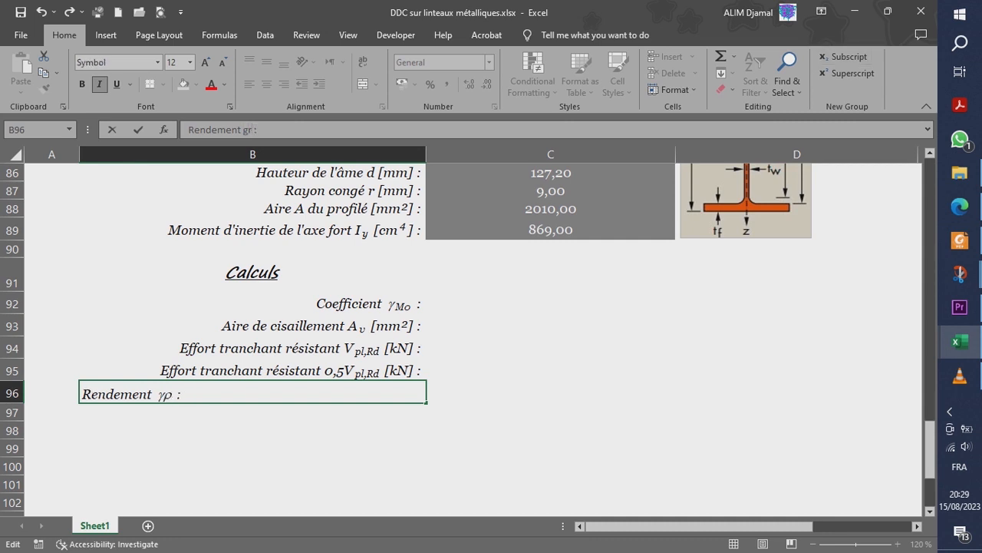
{"action": "key", "text": "Left"}
{"action": "key", "text": "BackSpace"}
{"action": "key", "text": "Return"}
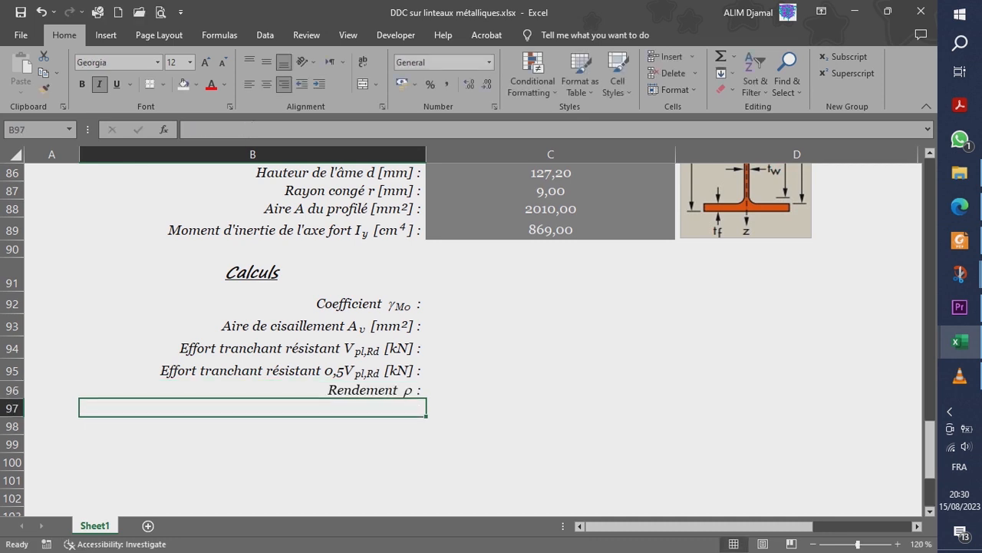
{"action": "key", "text": "alt+Tab"}
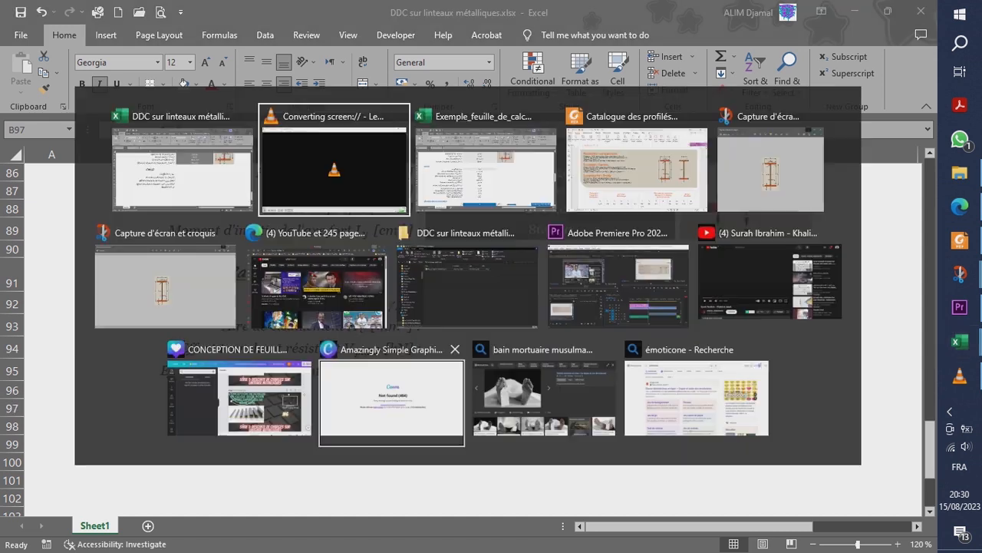
{"action": "left_click", "coordinate": [184, 346]}
{"action": "key", "text": "alt+Tab"}
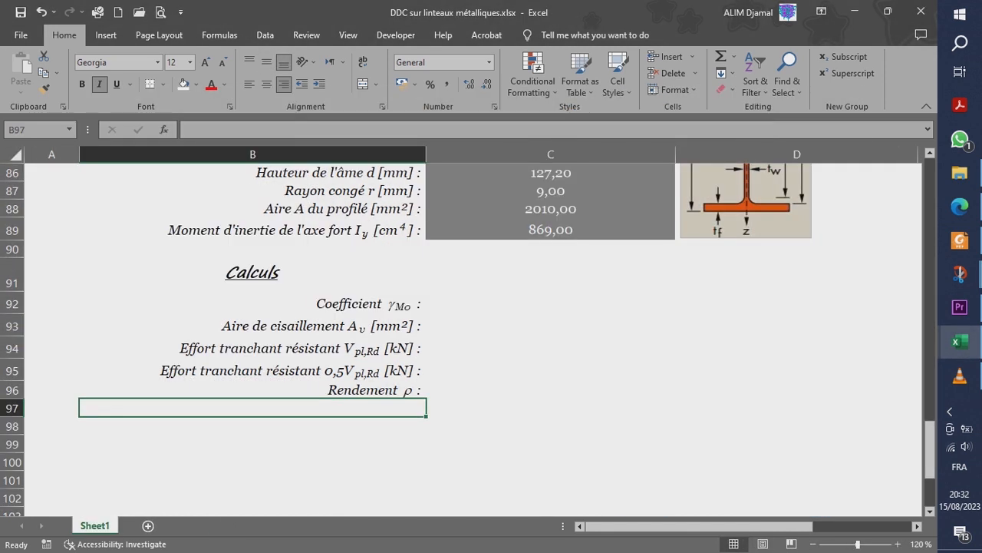
Copy the B93 shear area label to B97 and replace "Aire de cisaillement" with "Calcul de"
{"action": "left_click", "coordinate": [253, 326]}
{"action": "key", "text": "ctrl+c"}
{"action": "left_click", "coordinate": [252, 409]}
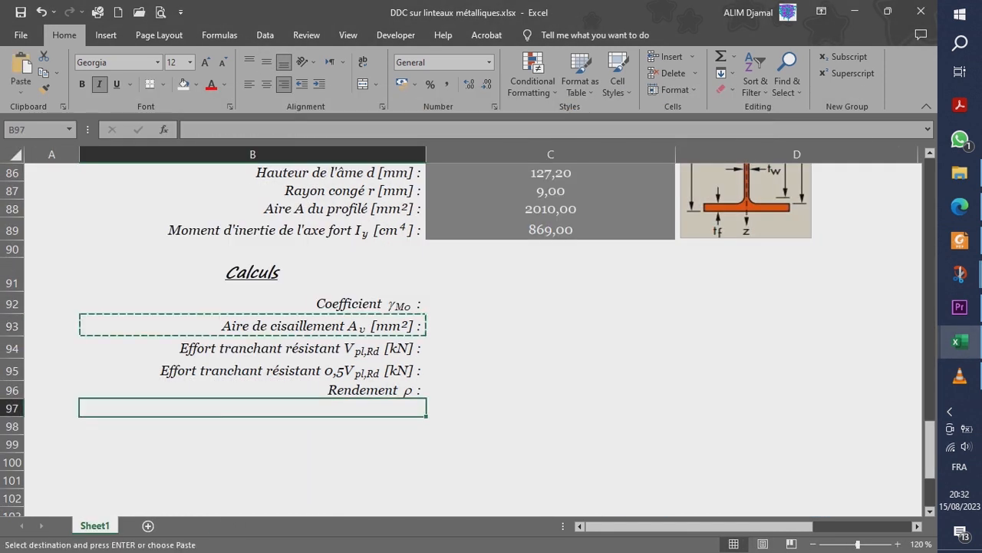
{"action": "key", "text": "ctrl+v"}
{"action": "key", "text": "Escape"}
{"action": "key", "text": "Escape"}
{"action": "left_click_drag", "start_coordinate": [327, 130], "coordinate": [188, 130]}
{"action": "type", "text": "Calcu"}
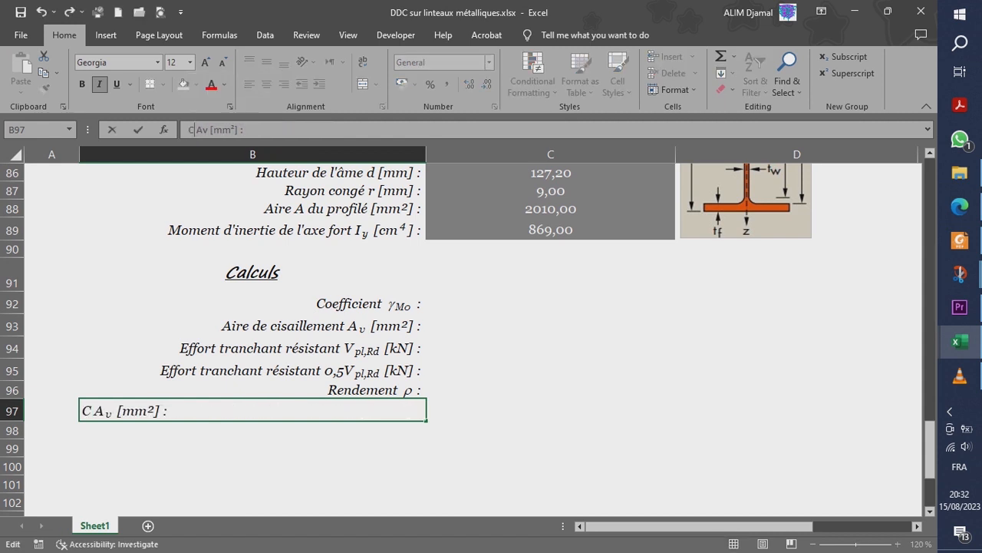
{"action": "type", "text": "l de"}
Replace the symbol Av in the B97 label with W followed by the subscript "x"
{"action": "key", "text": "Right"}
{"action": "key", "text": "Right"}
{"action": "type", "text": "W"}
{"action": "key", "text": "Left"}
{"action": "key", "text": "Left"}
{"action": "key", "text": "BackSpace"}
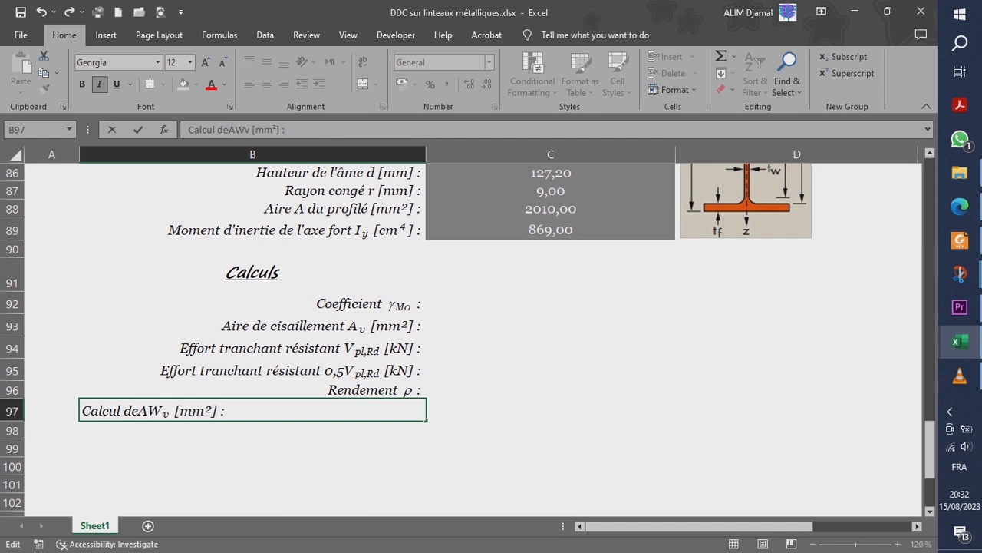
{"action": "key", "text": "Delete"}
{"action": "key", "text": "Right"}
{"action": "key", "text": "Right"}
{"action": "type", "text": "x"}
{"action": "key", "text": "Left"}
{"action": "key", "text": "BackSpace"}
Change the unit in the B97 label to cm3 and make the "3" superscript
{"action": "key", "text": "Right"}
{"action": "key", "text": "Right"}
{"action": "key", "text": "Right"}
{"action": "key", "text": "Right"}
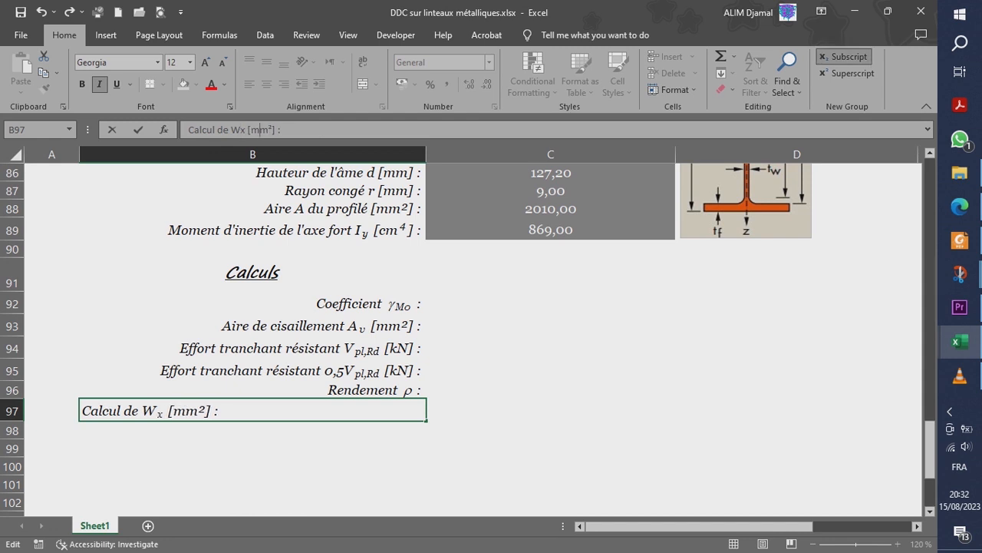
{"action": "key", "text": "Right"}
{"action": "key", "text": "BackSpace"}
{"action": "key", "text": "BackSpace"}
{"action": "key", "text": "BackSpace"}
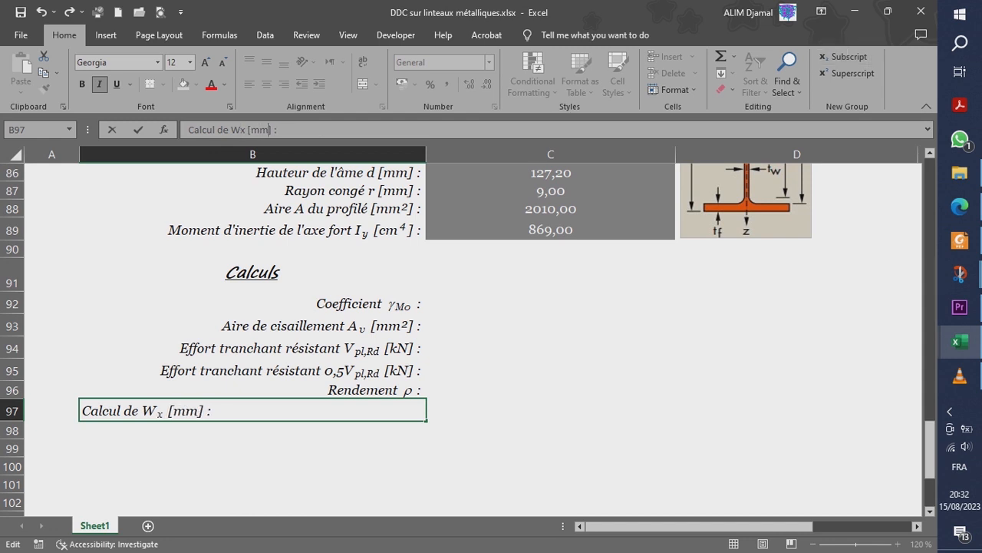
{"action": "type", "text": "cm3"}
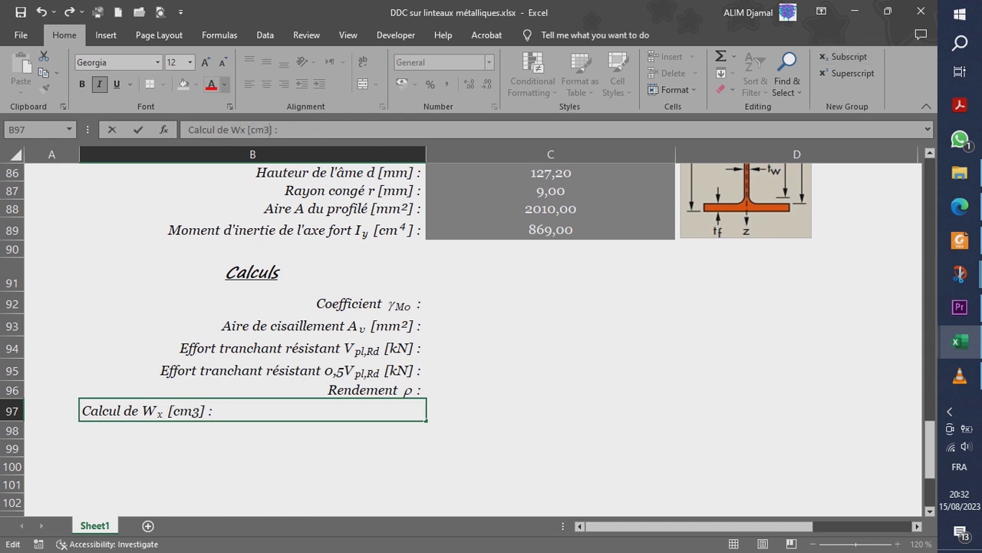
{"action": "key", "text": "shift+Left"}
{"action": "left_click", "coordinate": [848, 73]}
{"action": "key", "text": "Return"}
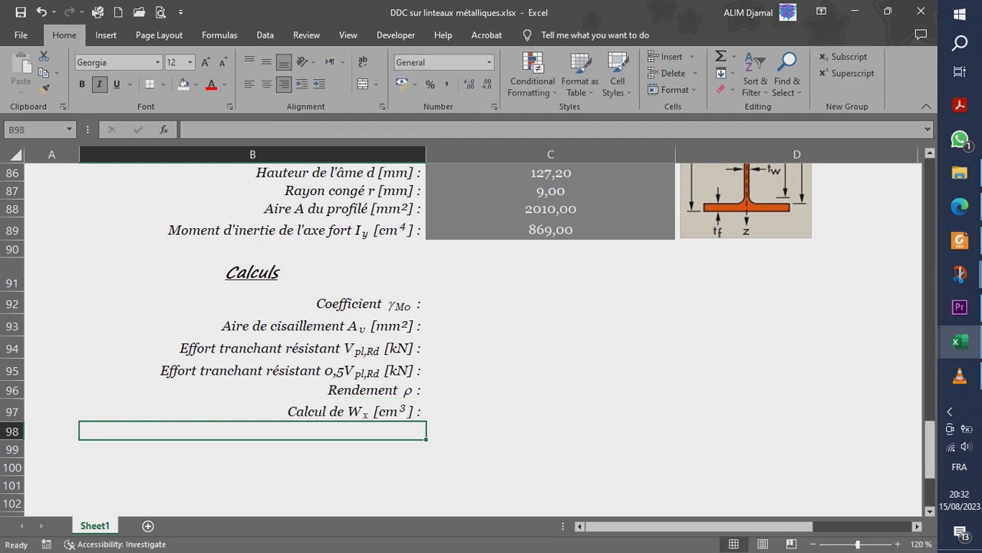
Change the subscript of W in the B97 label to "w"
{"action": "left_click", "coordinate": [253, 411]}
{"action": "left_click", "coordinate": [245, 129]}
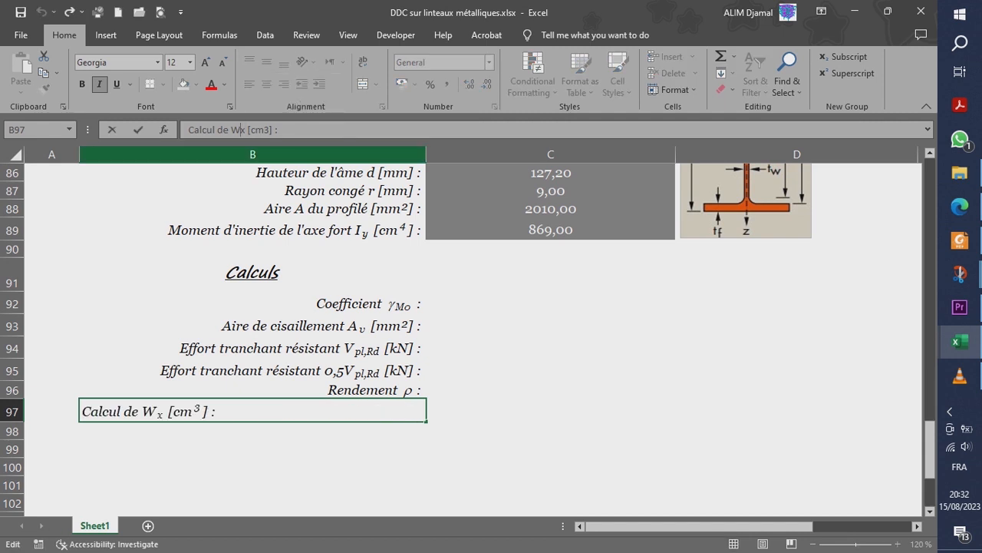
{"action": "key", "text": "shift+Left"}
{"action": "type", "text": "w"}
{"action": "key", "text": "Return"}
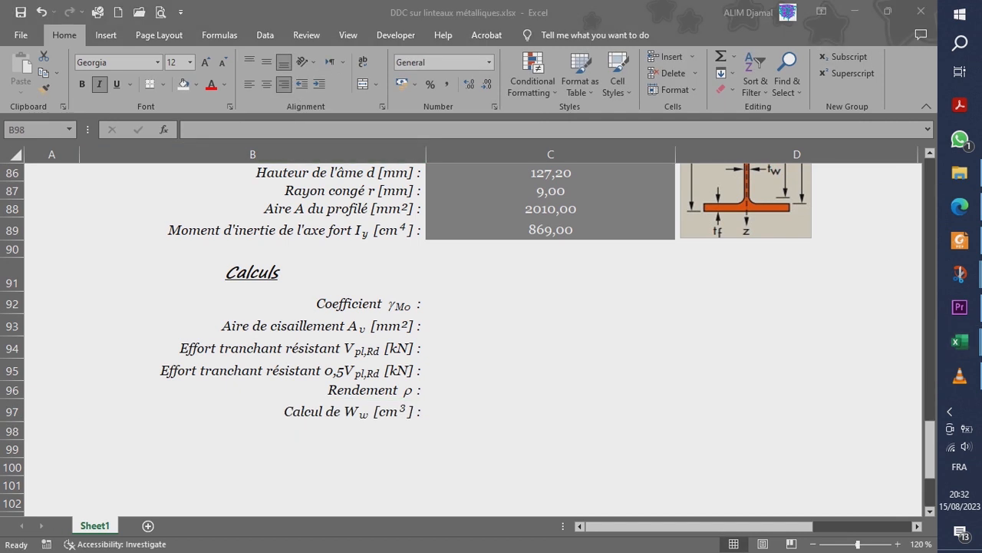
Change the unit in the B97 label to mm³, keeping the exponent superscript
{"action": "left_click", "coordinate": [253, 411]}
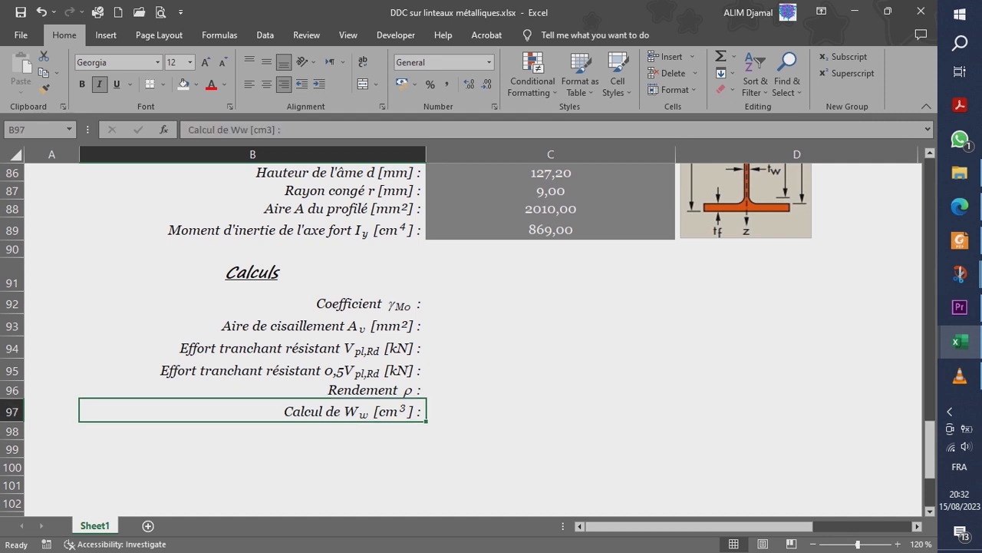
{"action": "key", "text": "F2"}
{"action": "key", "text": "Left"}
{"action": "key", "text": "Left"}
{"action": "key", "text": "Left"}
{"action": "key", "text": "Left"}
{"action": "key", "text": "Left"}
{"action": "key", "text": "BackSpace"}
{"action": "type", "text": "m"}
{"action": "key", "text": "Return"}
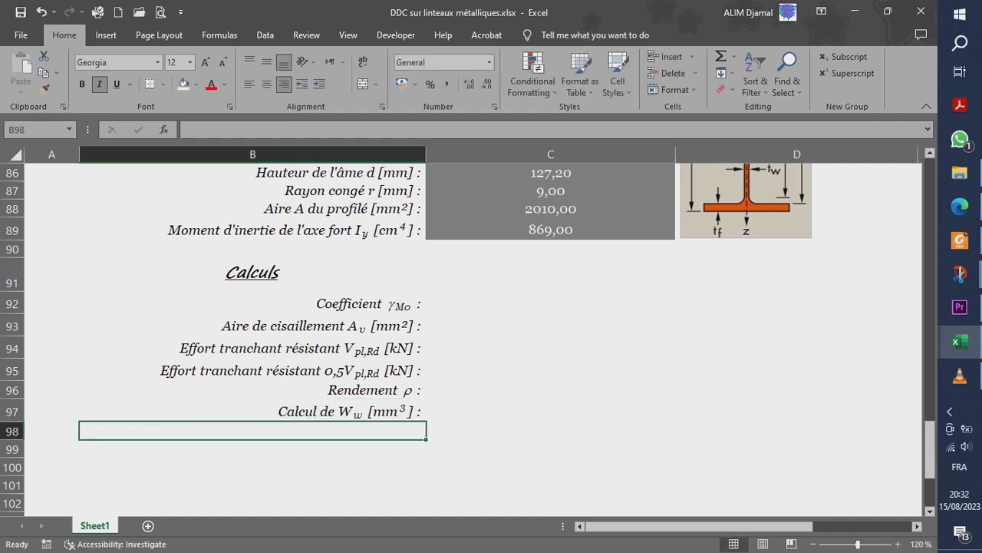
Copy the B94 label to B98 and replace "Effort tranchant" with "Moment"
{"action": "left_click", "coordinate": [252, 347]}
{"action": "key", "text": "ctrl+c"}
{"action": "left_click", "coordinate": [253, 431]}
{"action": "key", "text": "Return"}
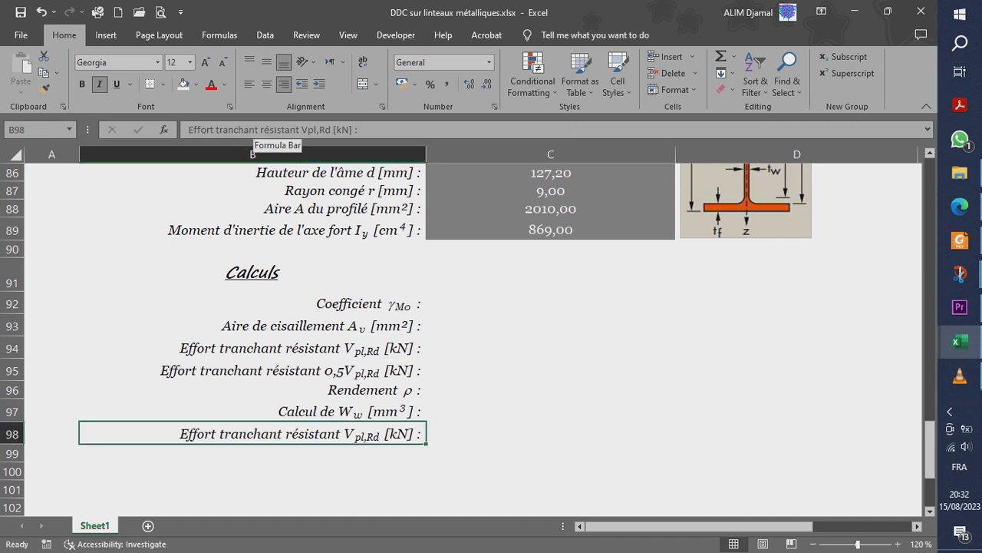
{"action": "left_click_drag", "start_coordinate": [256, 130], "coordinate": [188, 130]}
{"action": "type", "text": "Moment"}
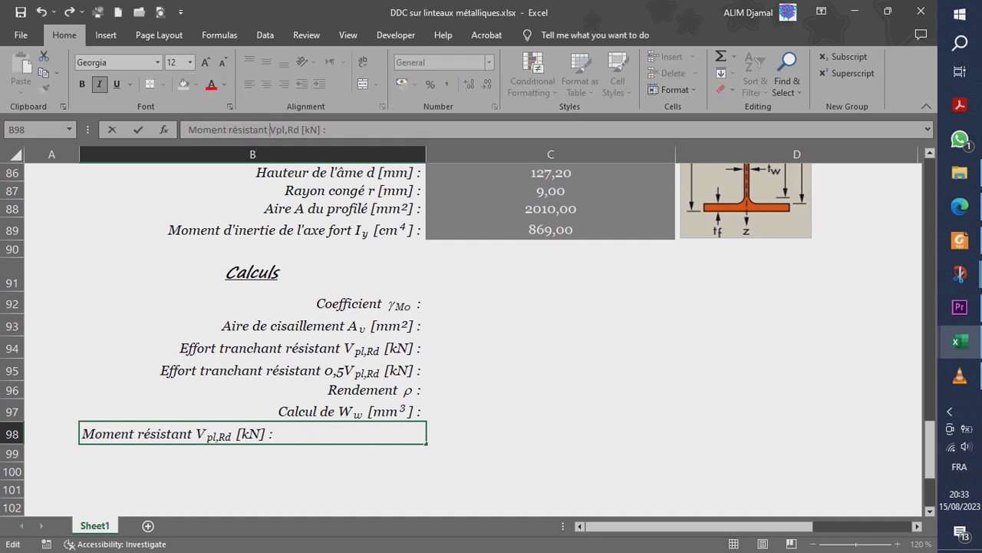
Replace the symbol in the B98 label with M followed by the subscript "y,V,Rd"
{"action": "left_click", "coordinate": [270, 129]}
{"action": "type", "text": "M"}
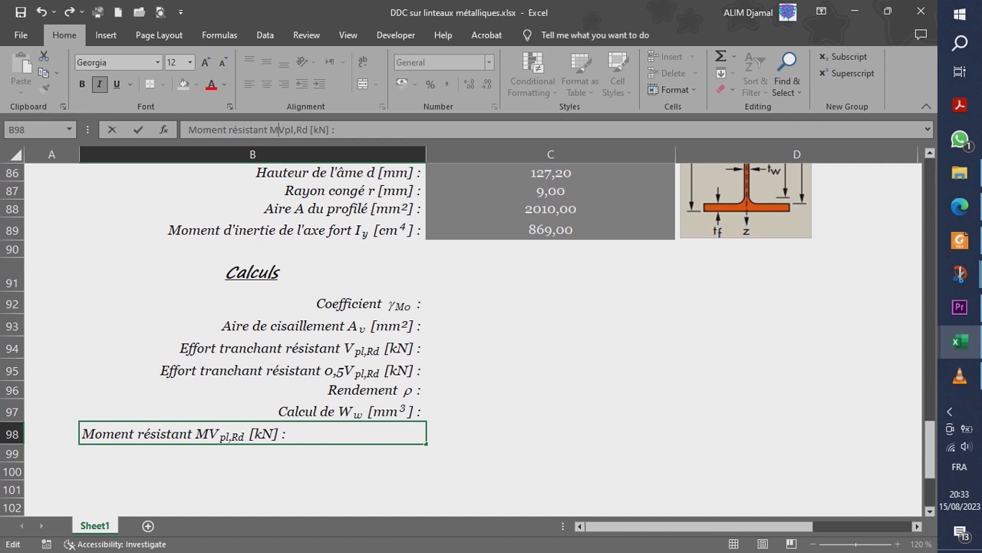
{"action": "key", "text": "Delete"}
{"action": "key", "text": "Right"}
{"action": "key", "text": "Delete"}
{"action": "type", "text": "y"}
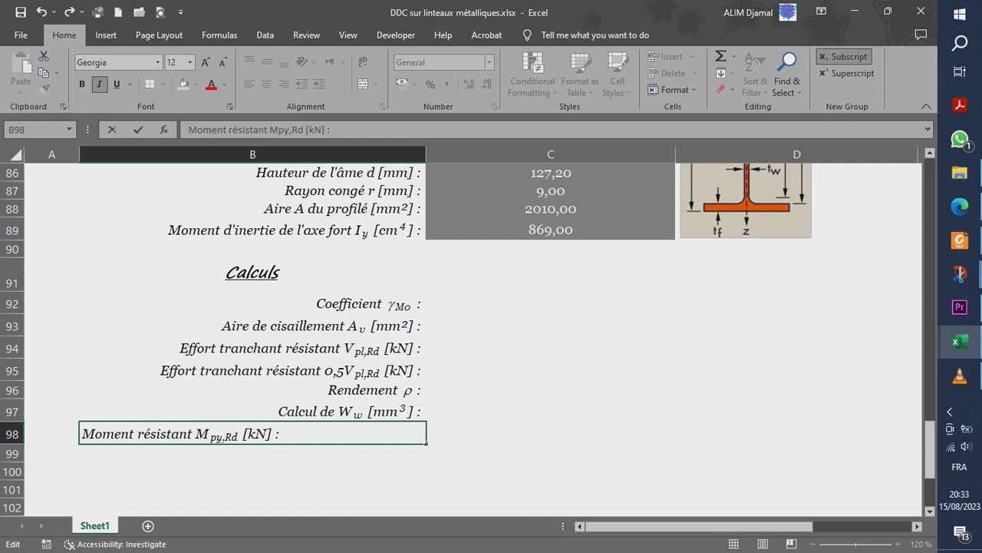
{"action": "key", "text": "Left"}
{"action": "key", "text": "BackSpace"}
{"action": "key", "text": "Right"}
{"action": "key", "text": "Right"}
{"action": "type", "text": "V,"}
{"action": "key", "text": "Return"}
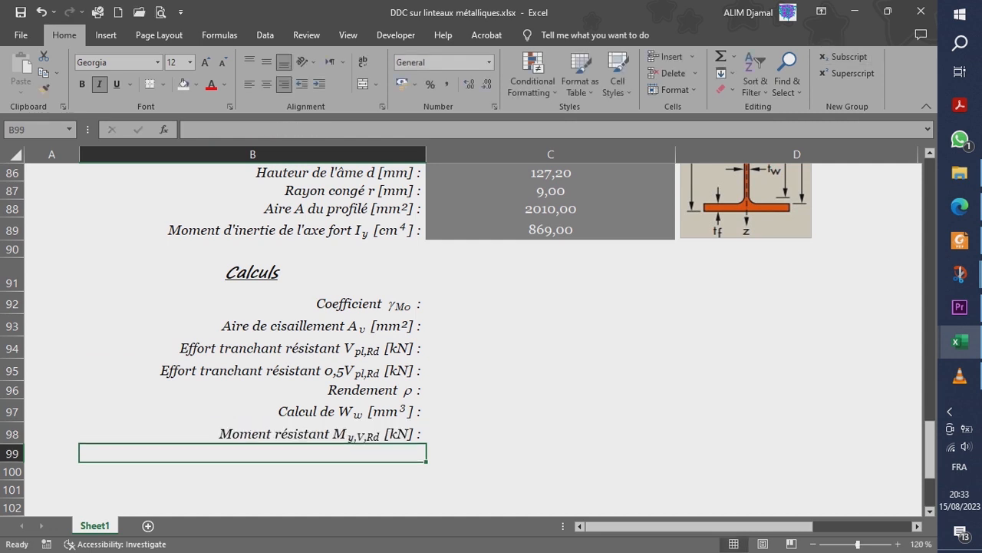
Change the unit in the B98 moment label to "Kn.m"
{"action": "key", "text": "Up"}
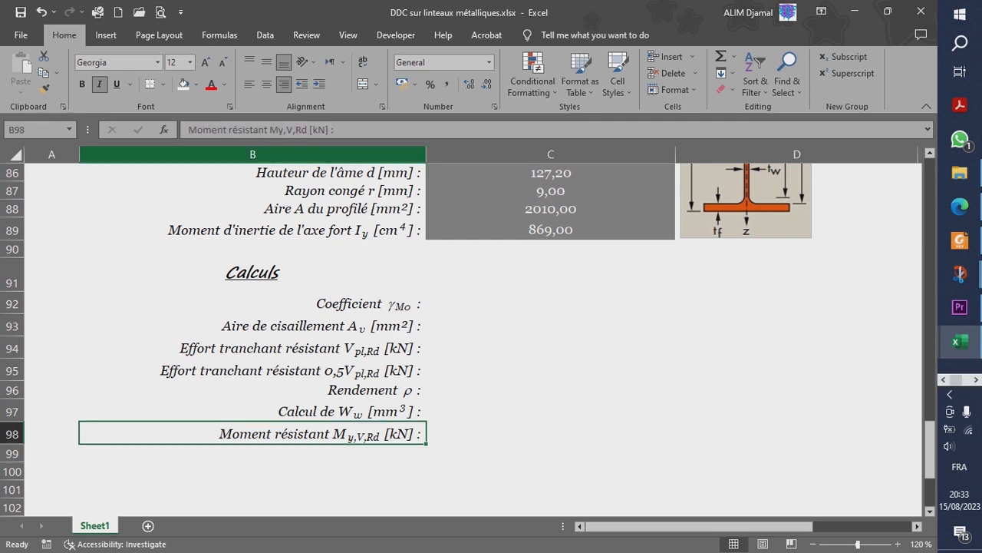
{"action": "left_click", "coordinate": [328, 129]}
{"action": "key", "text": "BackSpace"}
{"action": "key", "text": "BackSpace"}
{"action": "type", "text": "Kn.m"}
{"action": "key", "text": "Return"}
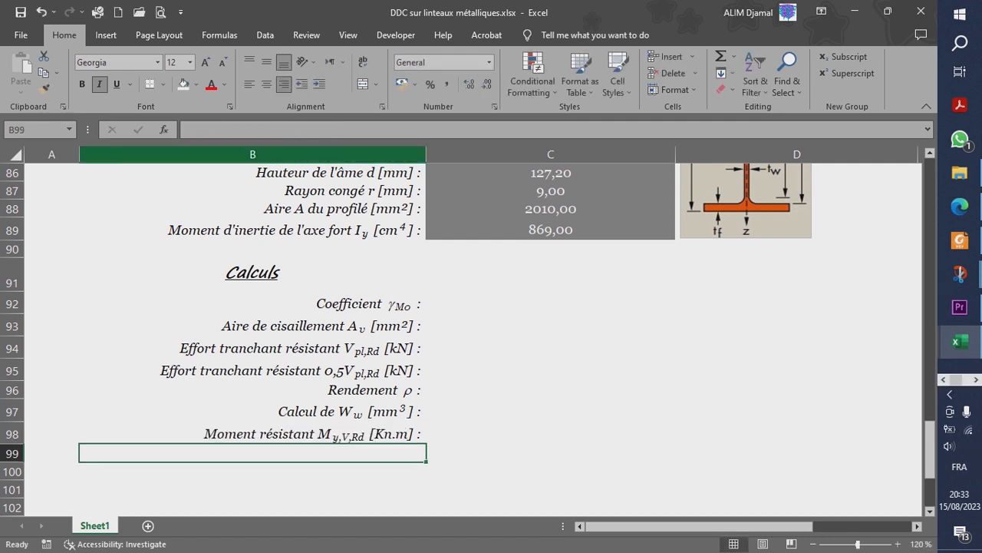
Copy the B98 label to B99 and replace "résistant" with "sollicitant par profilé"
{"action": "key", "text": "Up"}
{"action": "key", "text": "ctrl+c"}
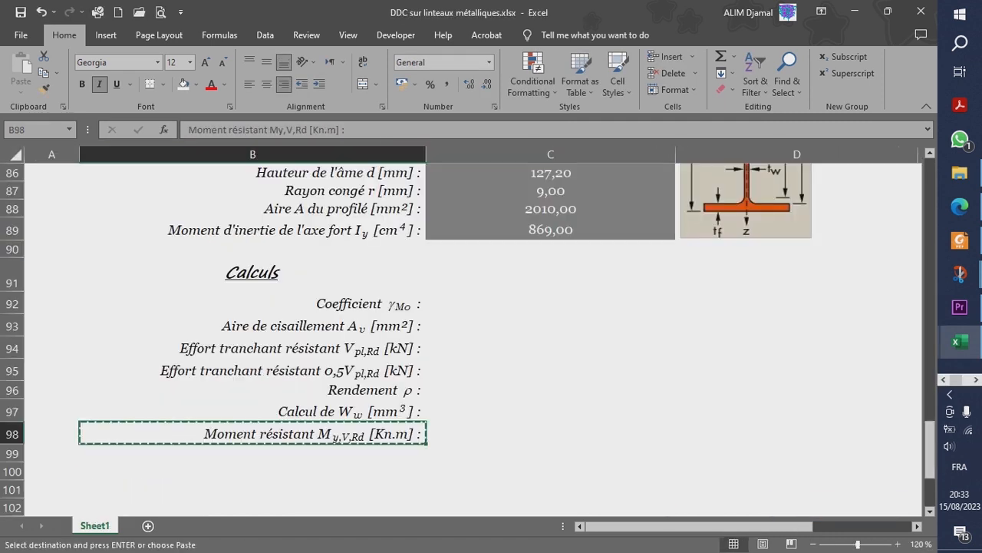
{"action": "key", "text": "Down"}
{"action": "key", "text": "Return"}
{"action": "left_click_drag", "start_coordinate": [267, 129], "coordinate": [233, 130]}
{"action": "key", "text": "BackSpace"}
{"action": "key", "text": "BackSpace"}
{"action": "type", "text": "sollicita"}
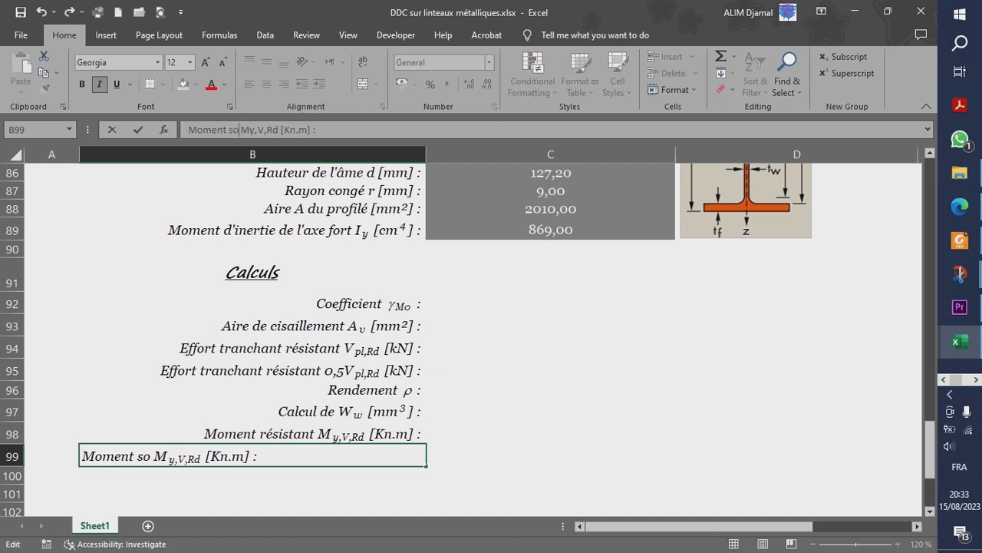
{"action": "type", "text": "nt par profilé"}
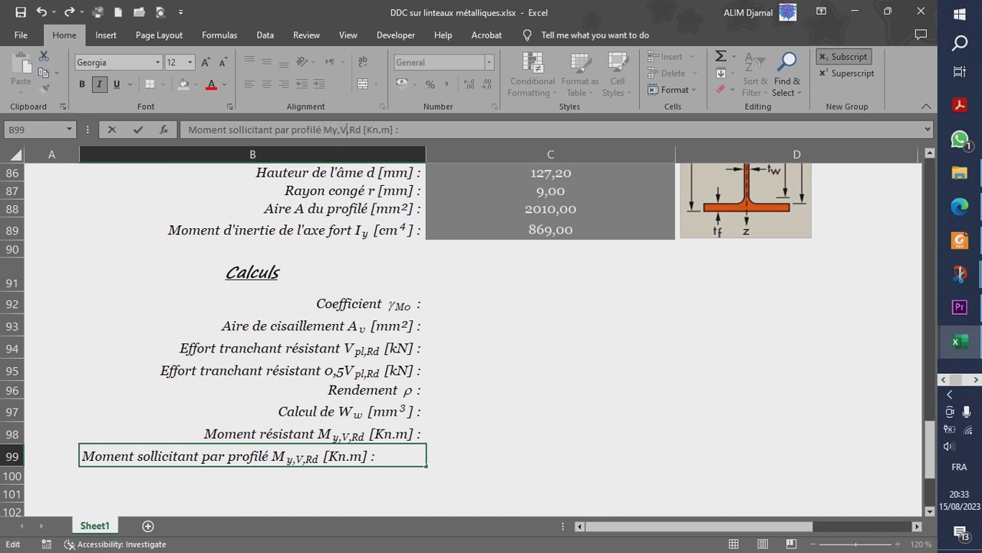
Change the subscript of M in the B99 label to "y,Ed"
{"action": "key", "text": "BackSpace"}
{"action": "type", "text": "E"}
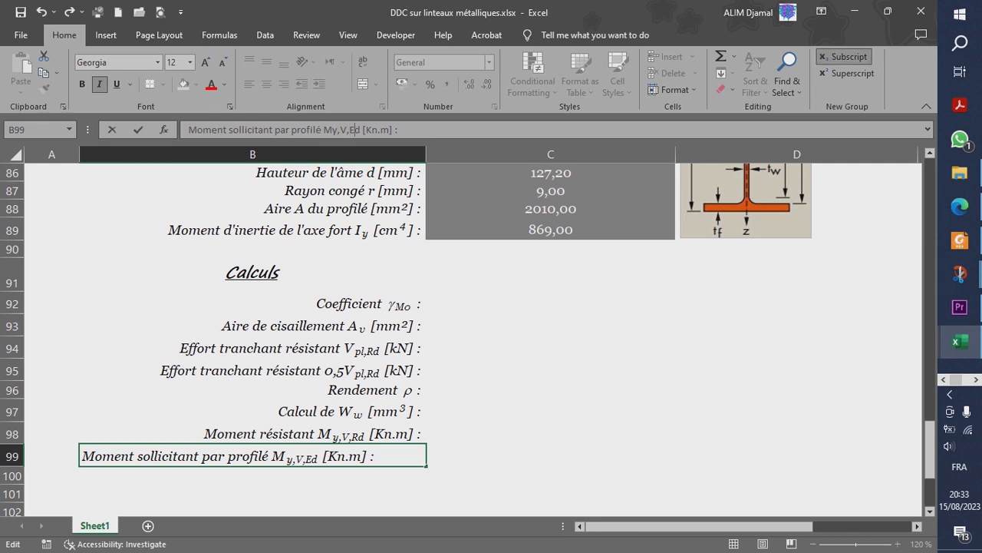
{"action": "key", "text": "Left"}
{"action": "key", "text": "BackSpace"}
{"action": "key", "text": "BackSpace"}
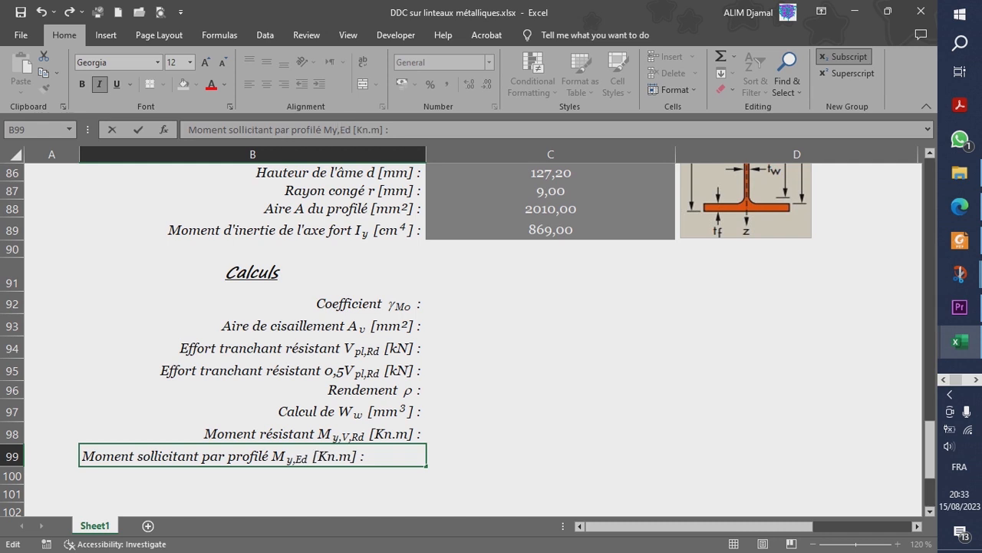
{"action": "key", "text": "Return"}
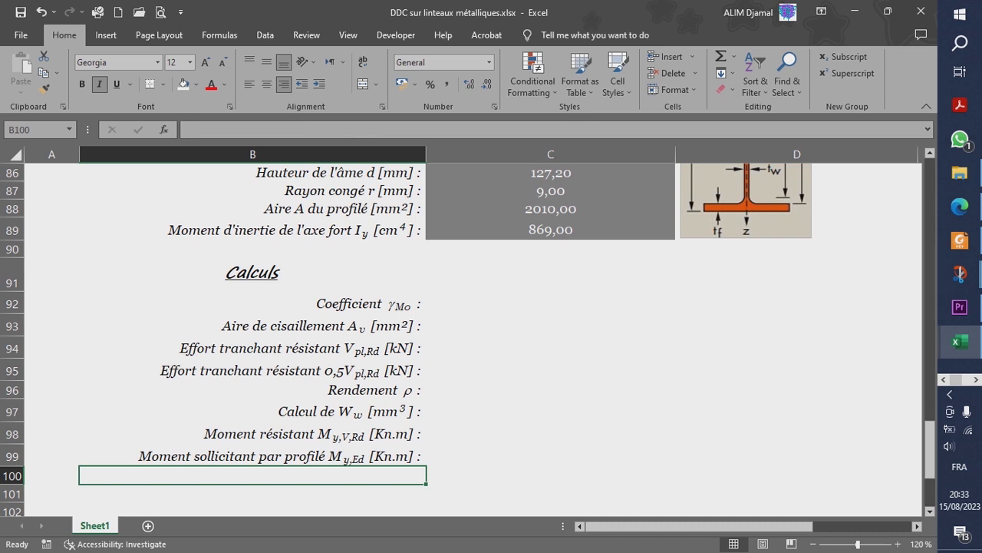
Correct the unit in the B98 and B99 moment labels to "kN.m"
{"action": "key", "text": "Up"}
{"action": "key", "text": "Up"}
{"action": "key", "text": "F2"}
{"action": "key", "text": "Left"}
{"action": "key", "text": "Left"}
{"action": "key", "text": "Left"}
{"action": "key", "text": "Left"}
{"action": "key", "text": "Left"}
{"action": "key", "text": "BackSpace"}
{"action": "key", "text": "BackSpace"}
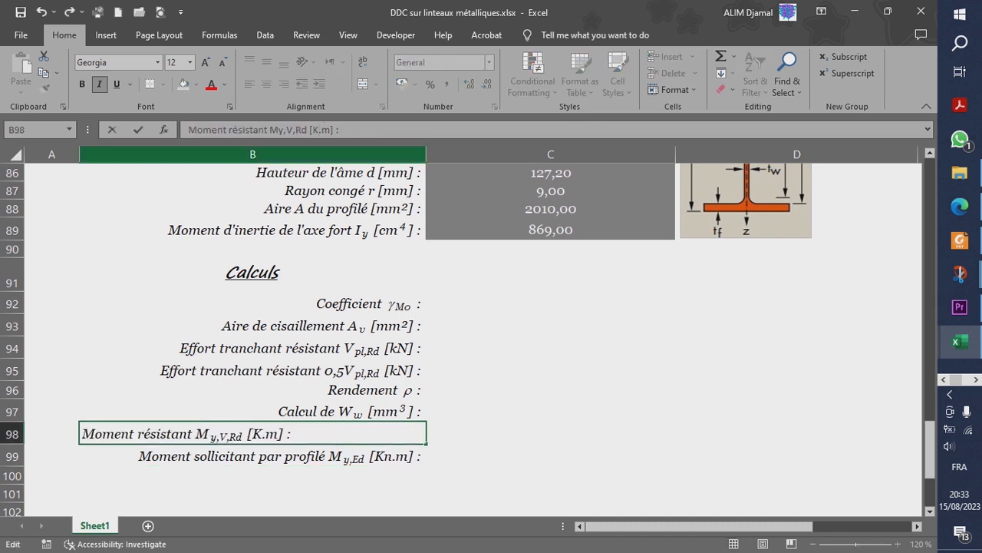
{"action": "type", "text": "kN"}
{"action": "key", "text": "Return"}
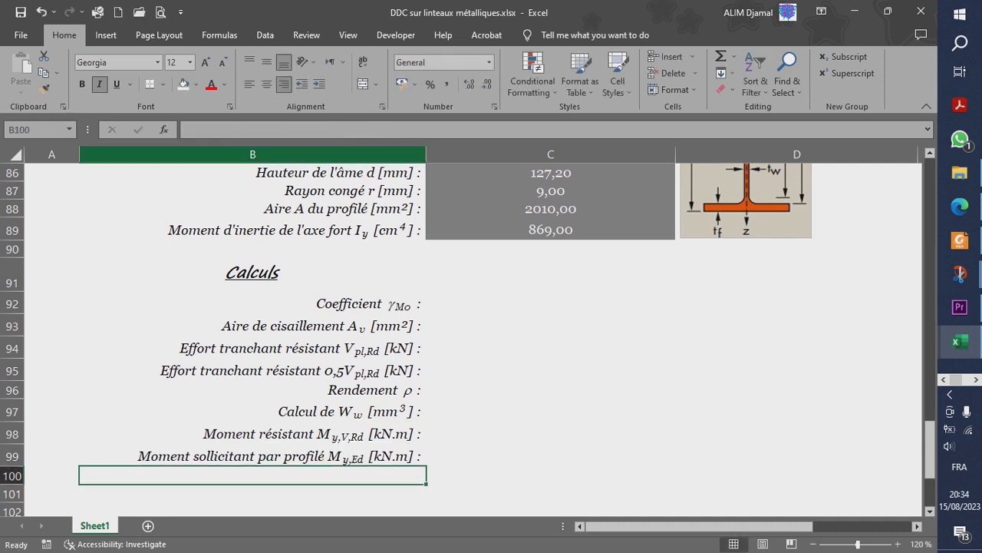
Copy the B99 label to B100 and change the subscript of M to "c,Rd"
{"action": "left_click", "coordinate": [252, 456]}
{"action": "key", "text": "ctrl+c"}
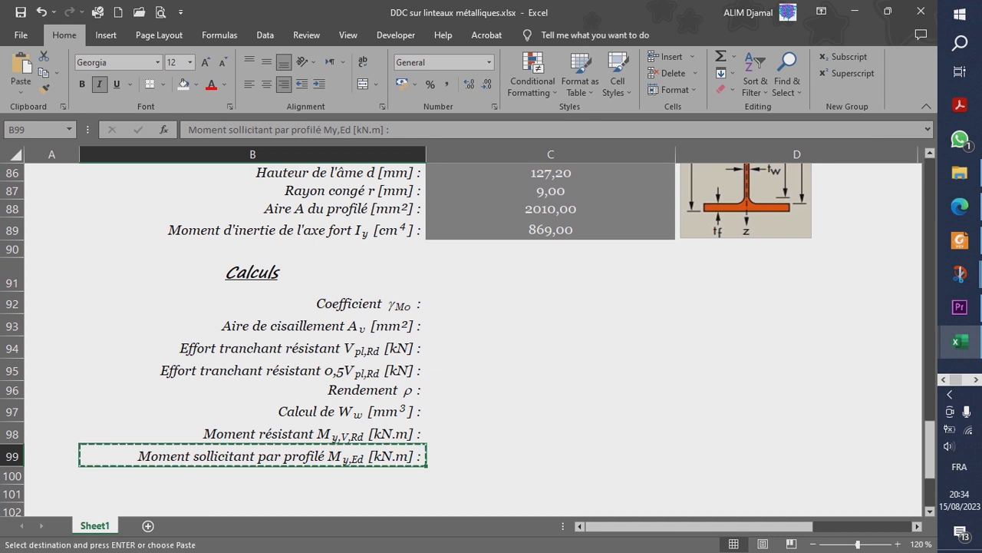
{"action": "key", "text": "Down"}
{"action": "key", "text": "Return"}
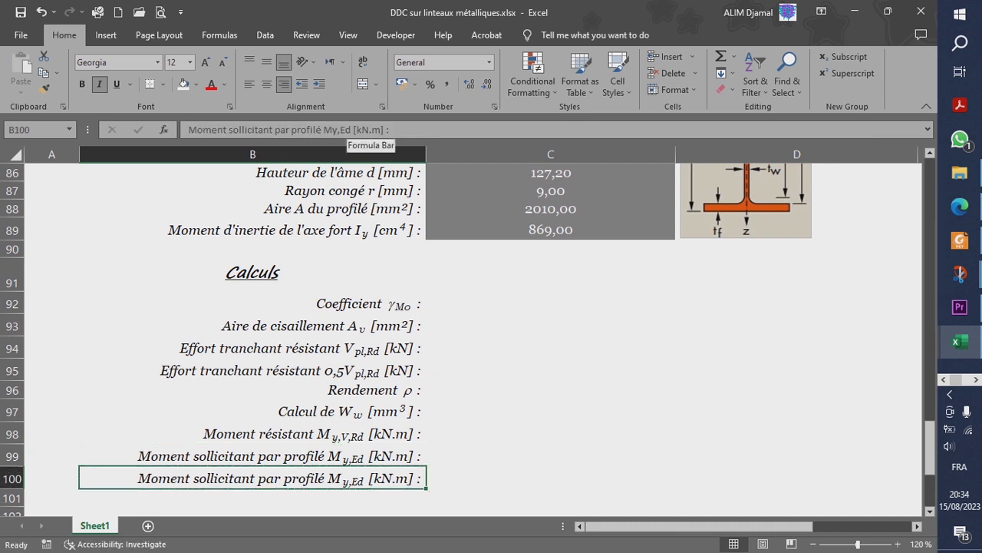
{"action": "left_click", "coordinate": [337, 130]}
{"action": "key", "text": "BackSpace"}
{"action": "type", "text": "c"}
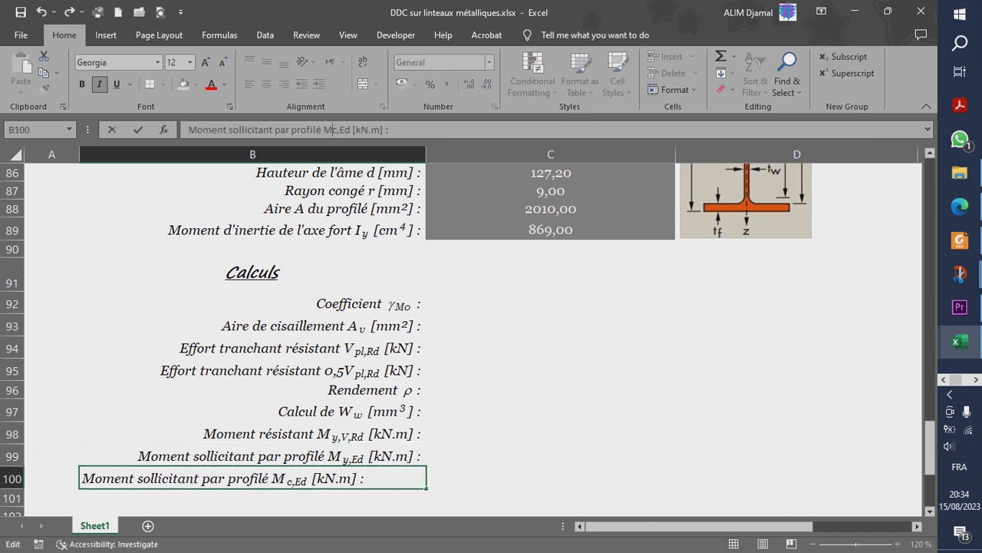
{"action": "key", "text": "Right"}
{"action": "key", "text": "Right"}
{"action": "key", "text": "BackSpace"}
{"action": "type", "text": "R"}
{"action": "key", "text": "Return"}
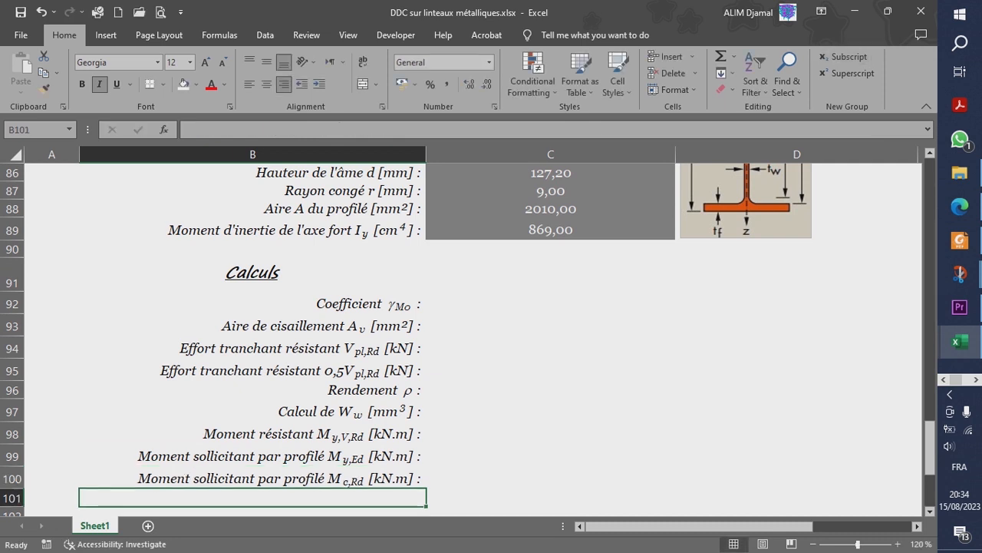
Copy the "Charge à l'ELU Pu [kN/m]:" label from B57 to B101
{"action": "left_click_drag", "start_coordinate": [929, 449], "coordinate": [930, 351]}
{"action": "left_click", "coordinate": [322, 245]}
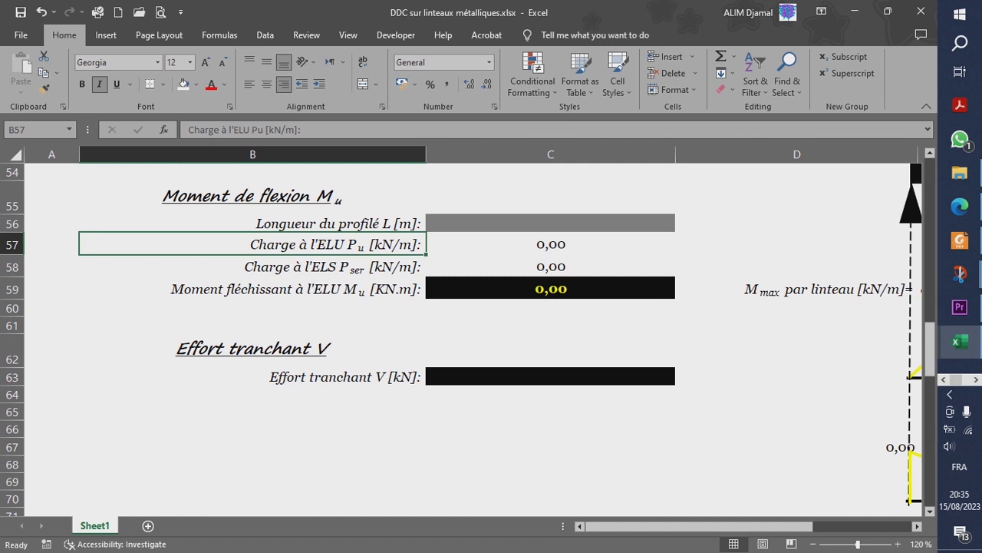
{"action": "key", "text": "ctrl+c"}
{"action": "left_click_drag", "start_coordinate": [929, 350], "coordinate": [929, 453]}
{"action": "left_click", "coordinate": [322, 443]}
{"action": "key", "text": "Return"}
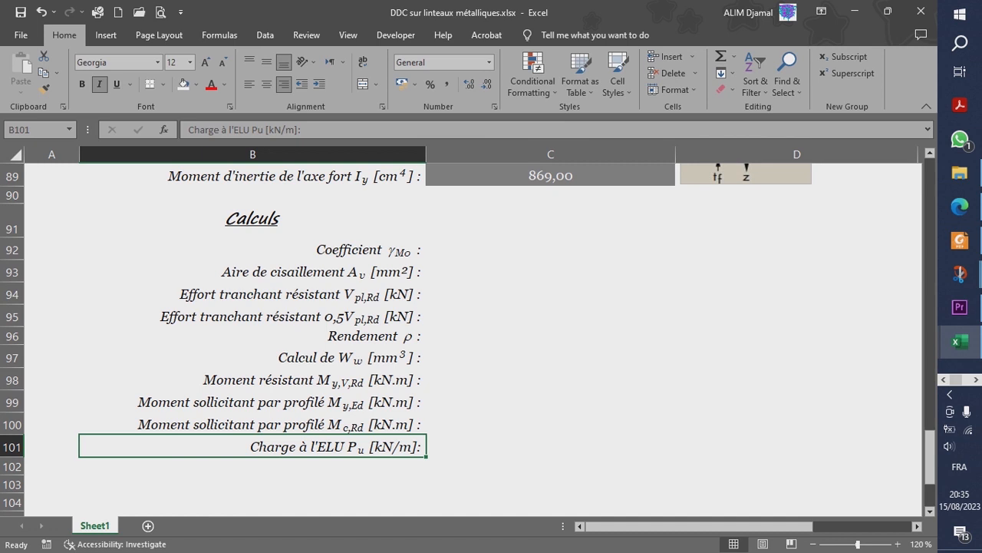
Insert "pour un profilé" before the unit in the B101 label and add a space before its colon
{"action": "left_click", "coordinate": [266, 130]}
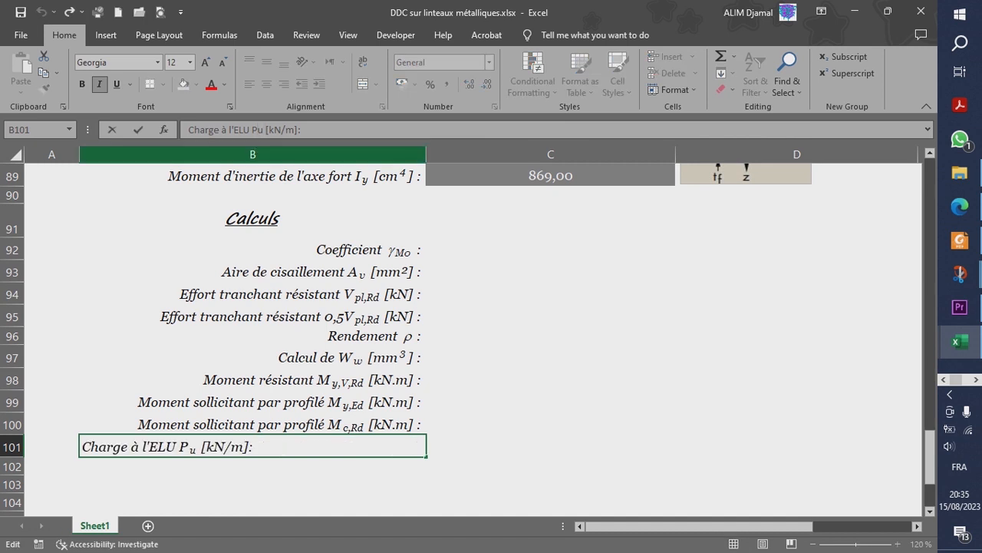
{"action": "type", "text": "pour "}
{"action": "type", "text": "un po"}
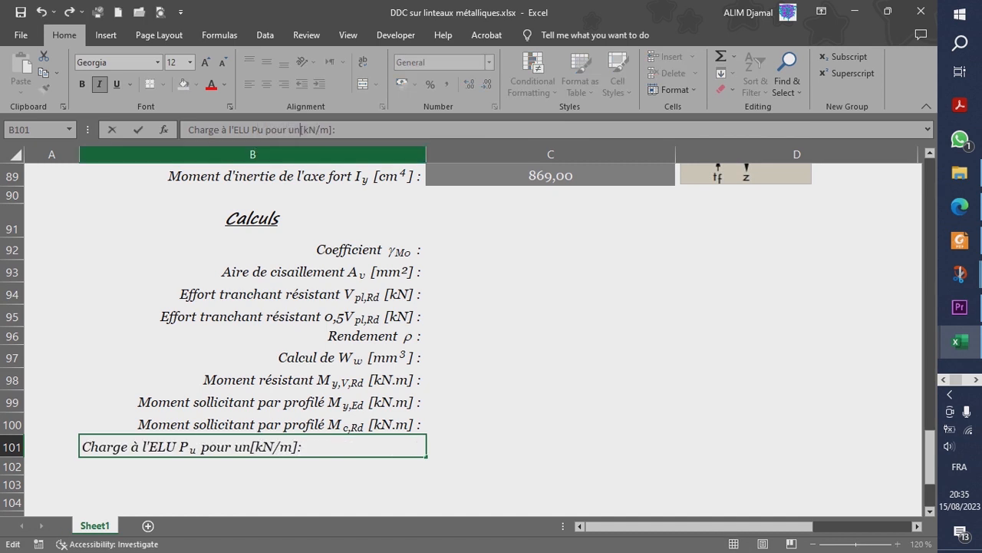
{"action": "type", "text": "rofilé"}
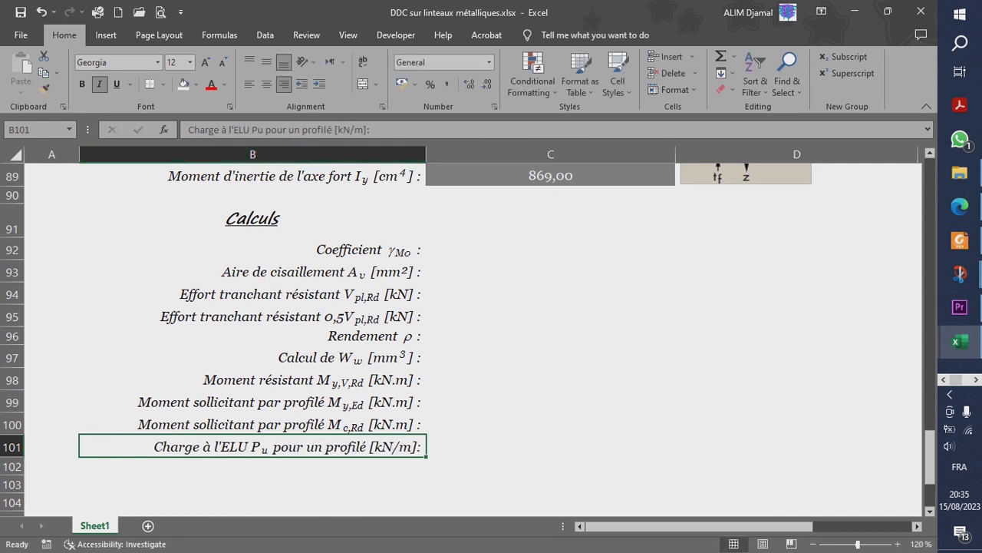
{"action": "left_click", "coordinate": [369, 130]}
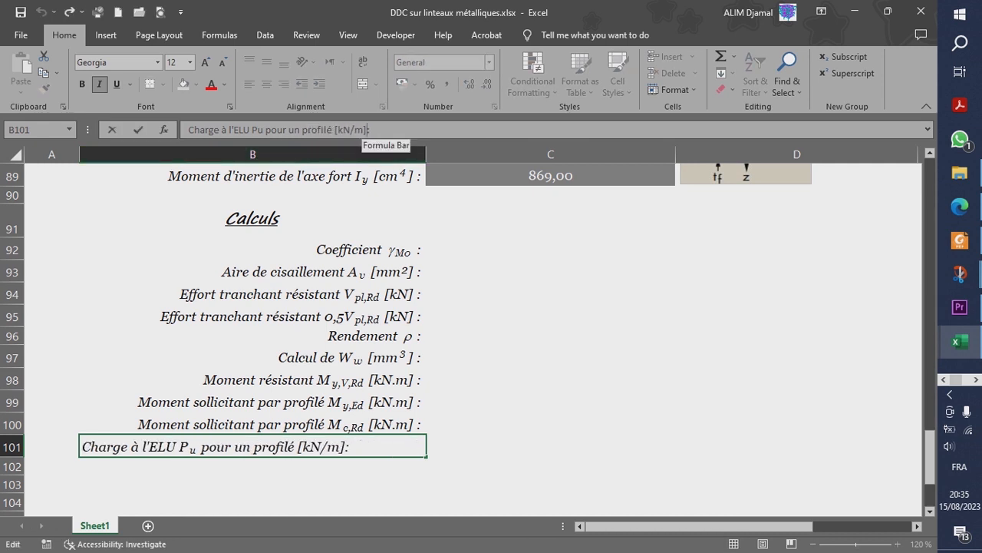
{"action": "key", "text": "Return"}
Copy the B101 label to B102 and change "ELU" to "ELS"
{"action": "key", "text": "Up"}
{"action": "key", "text": "ctrl+c"}
{"action": "key", "text": "Down"}
{"action": "key", "text": "ctrl+v"}
{"action": "key", "text": "Escape"}
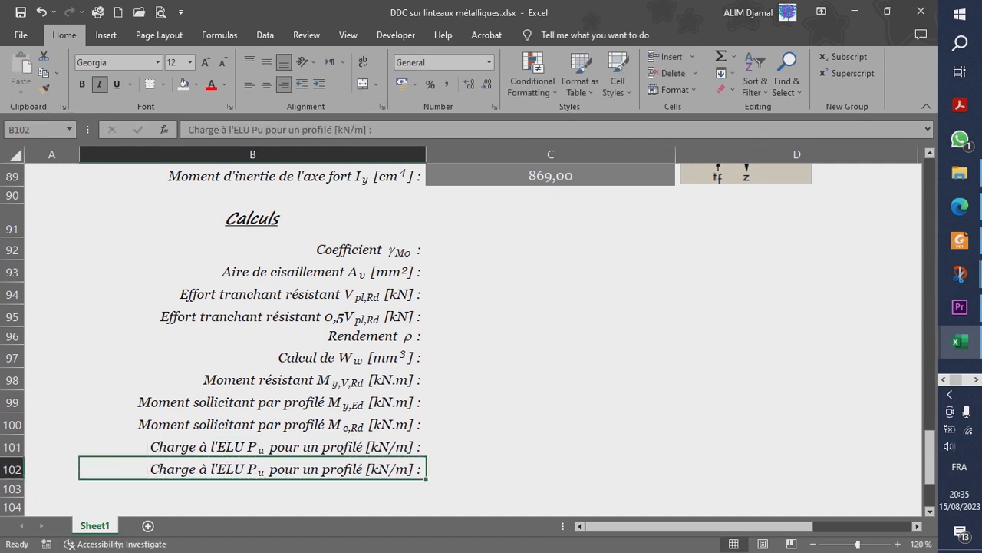
{"action": "left_click", "coordinate": [249, 130]}
{"action": "key", "text": "BackSpace"}
{"action": "type", "text": "S"}
Change the subscript of P in the B102 label to "ser"
{"action": "key", "text": "Right"}
{"action": "key", "text": "Right"}
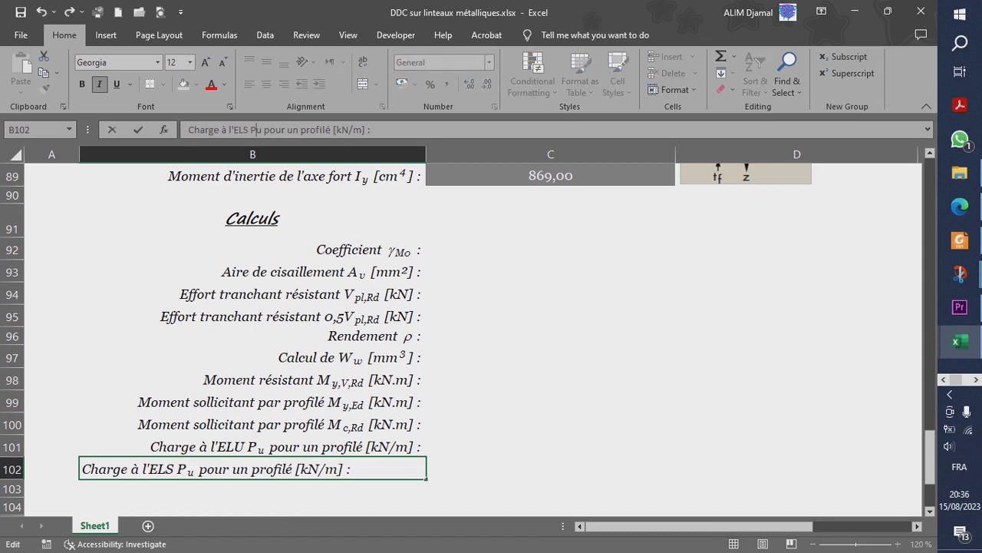
{"action": "key", "text": "Right"}
{"action": "key", "text": "BackSpace"}
{"action": "type", "text": "ser"}
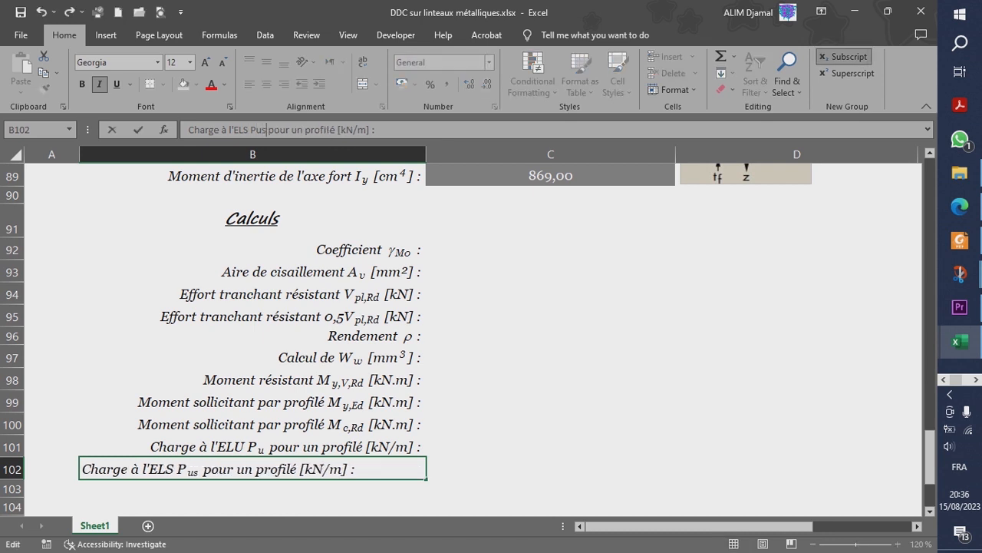
{"action": "key", "text": "Return"}
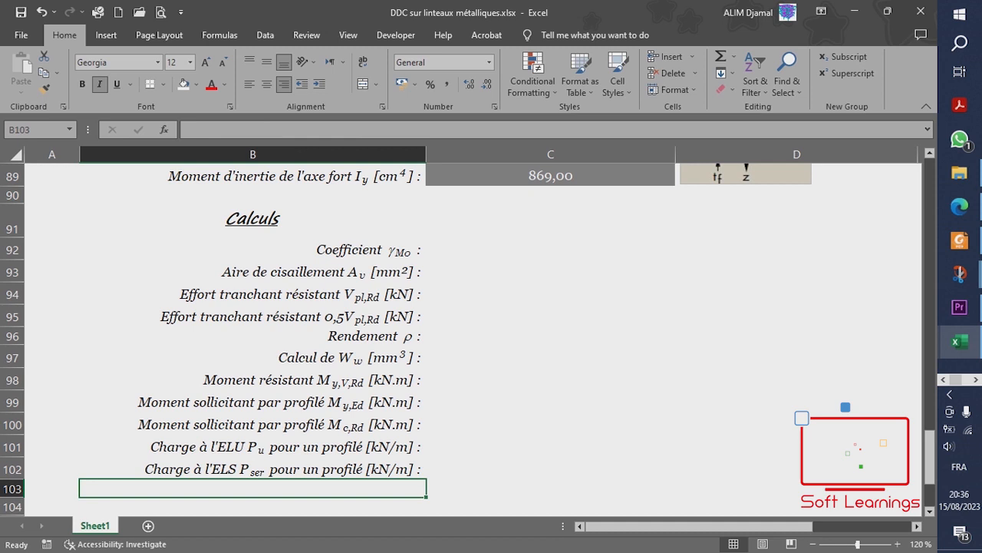
Enter the label "Flèche maximale [cm] :" in B103
{"action": "scroll", "coordinate": [473, 338], "scroll_direction": "down", "scroll_amount": 1}
{"action": "left_click", "coordinate": [253, 395]}
{"action": "key", "text": "alt+Tab"}
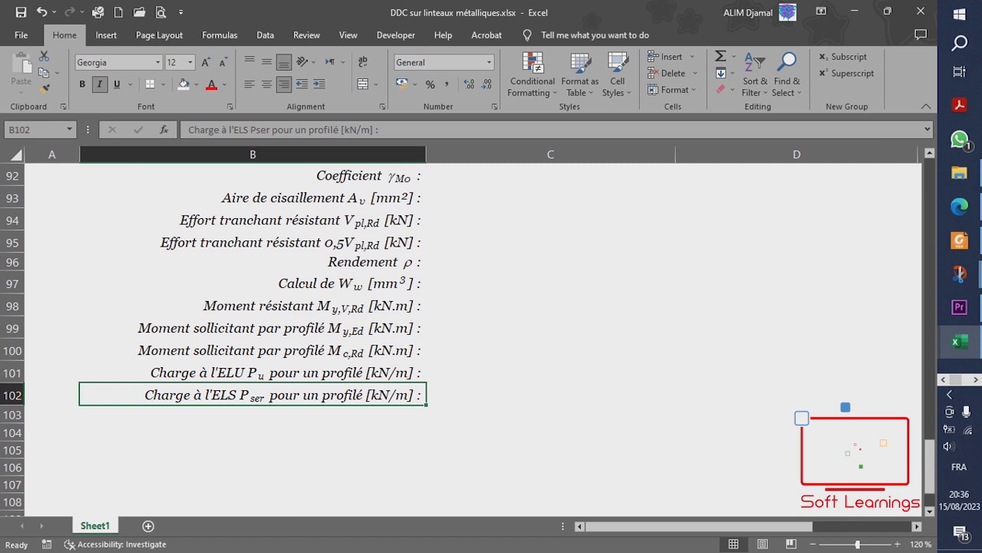
{"action": "key", "text": "Down"}
{"action": "type", "text": "Flèche ma"}
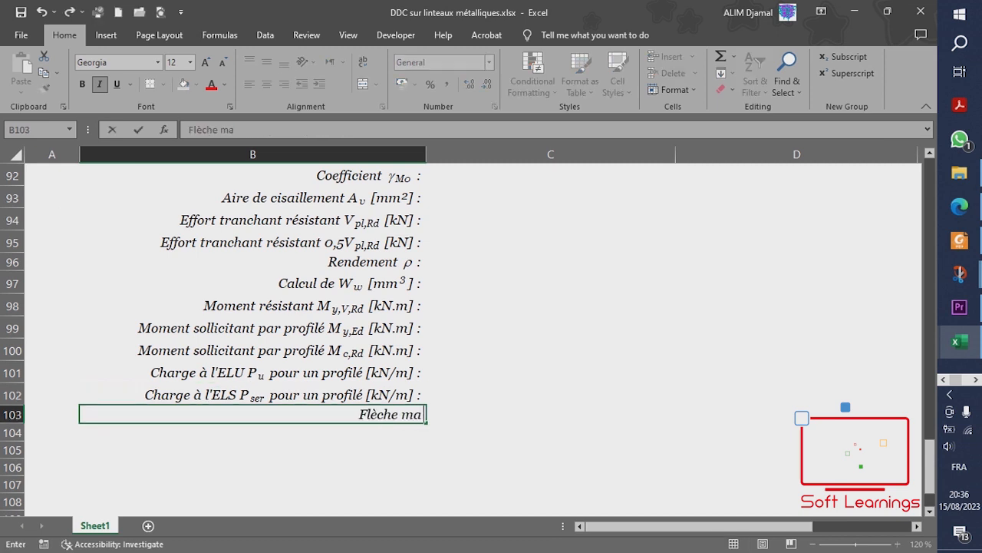
{"action": "type", "text": "ximale [cm] :"}
{"action": "key", "text": "Return"}
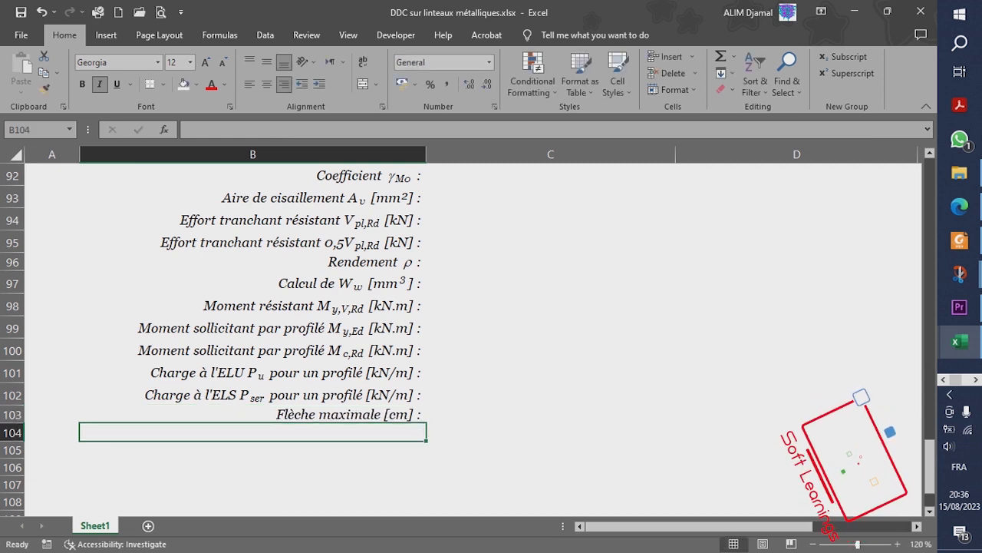
Enter the label "Flèche admissible [cm] :" in B104
{"action": "type", "text": "Flèche admui"}
{"action": "key", "text": "BackSpace"}
{"action": "key", "text": "BackSpace"}
{"action": "type", "text": "issible [cm] :"}
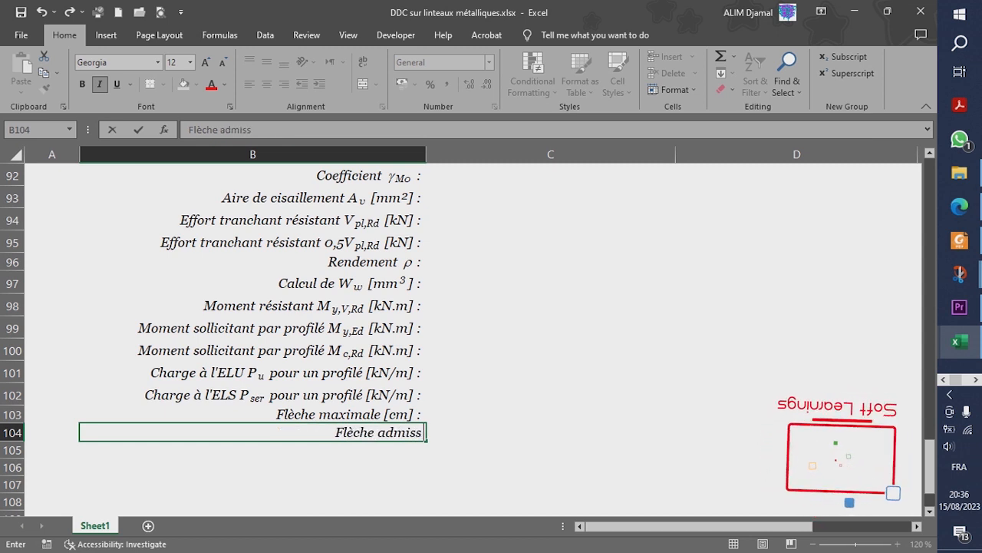
{"action": "key", "text": "Return"}
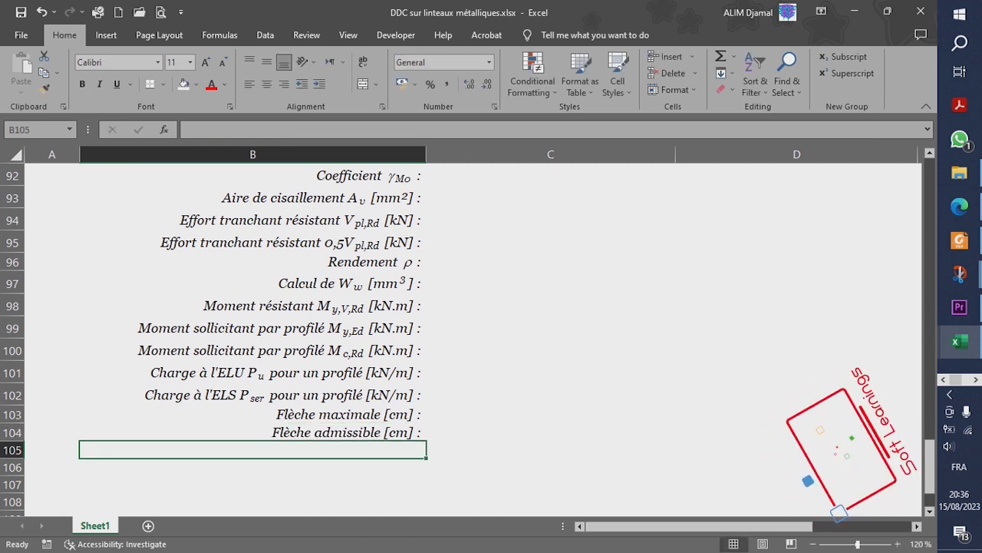
Clear the profile's geometric values in C79:C89, keeping the cell formatting
{"action": "scroll", "coordinate": [551, 338], "scroll_direction": "down", "scroll_amount": 2}
{"action": "left_click_drag", "start_coordinate": [929, 494], "coordinate": [929, 477]}
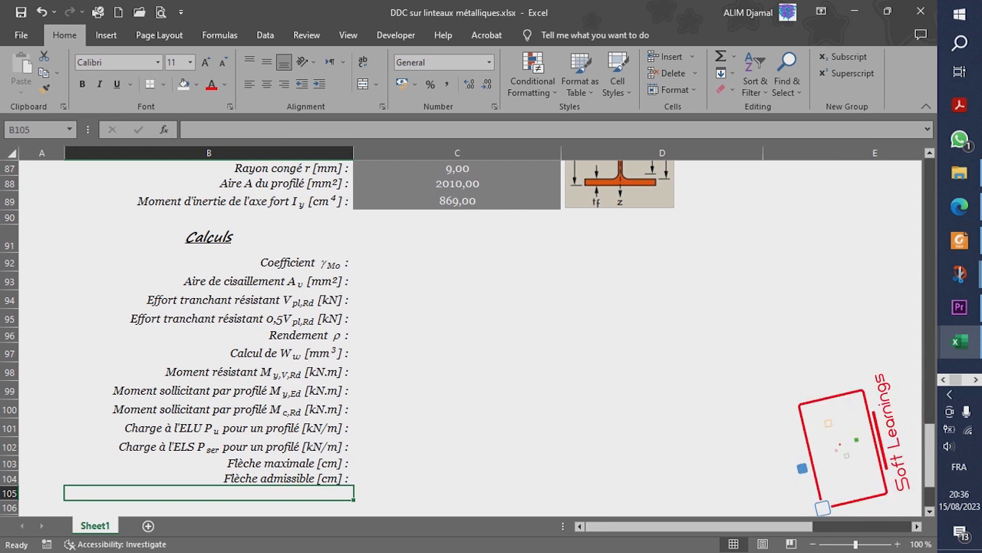
{"action": "double_click", "coordinate": [930, 512]}
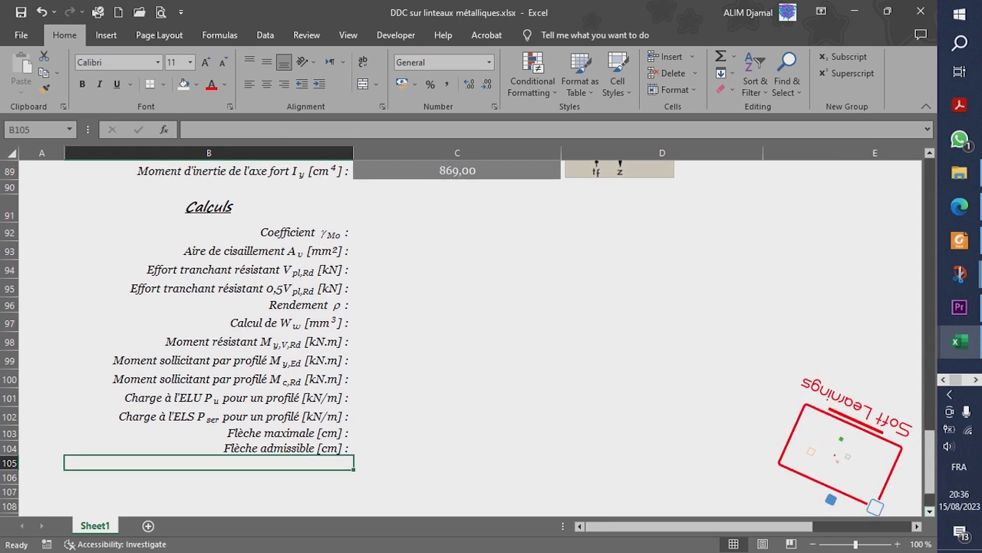
{"action": "left_click", "coordinate": [929, 511]}
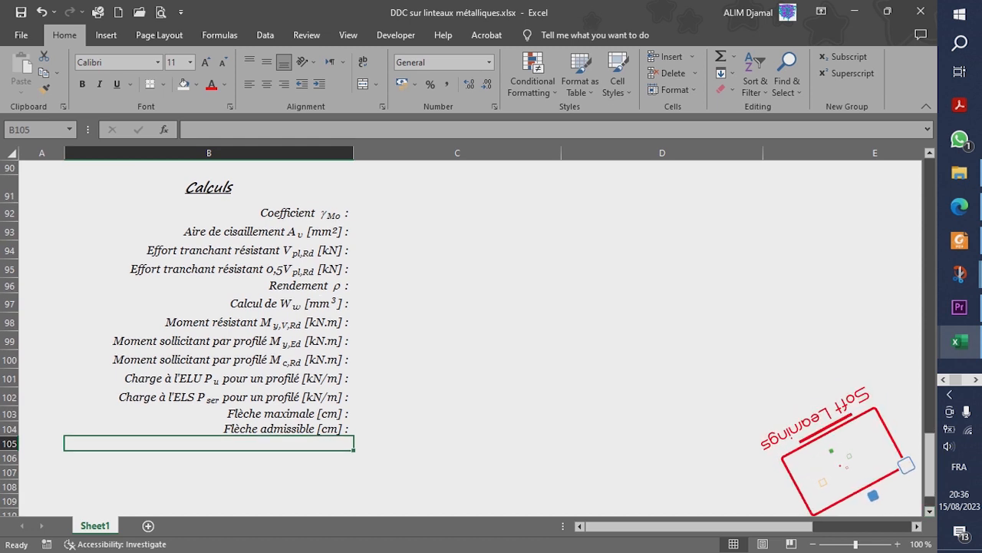
{"action": "left_click_drag", "start_coordinate": [930, 468], "coordinate": [929, 430]}
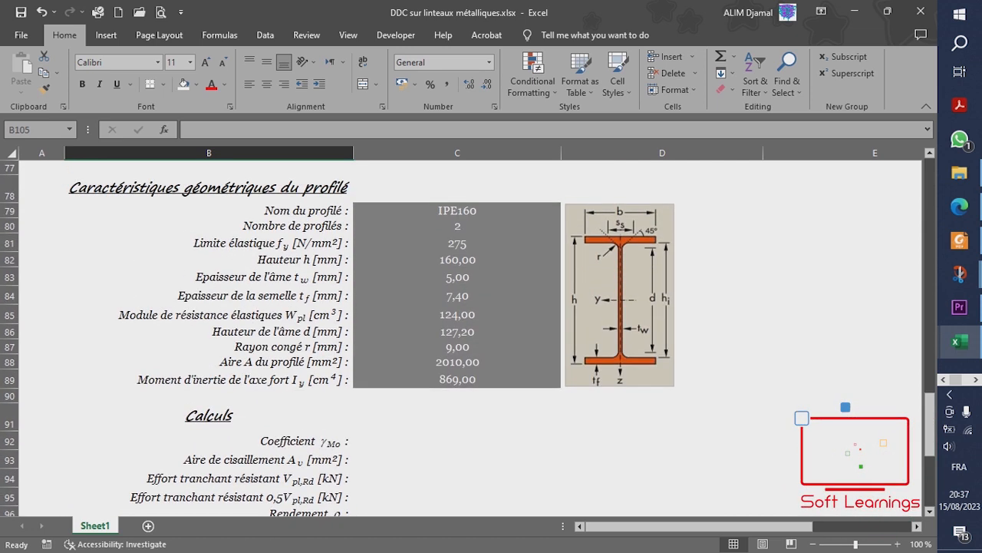
{"action": "left_click_drag", "start_coordinate": [457, 209], "coordinate": [458, 379]}
{"action": "key", "text": "Delete"}
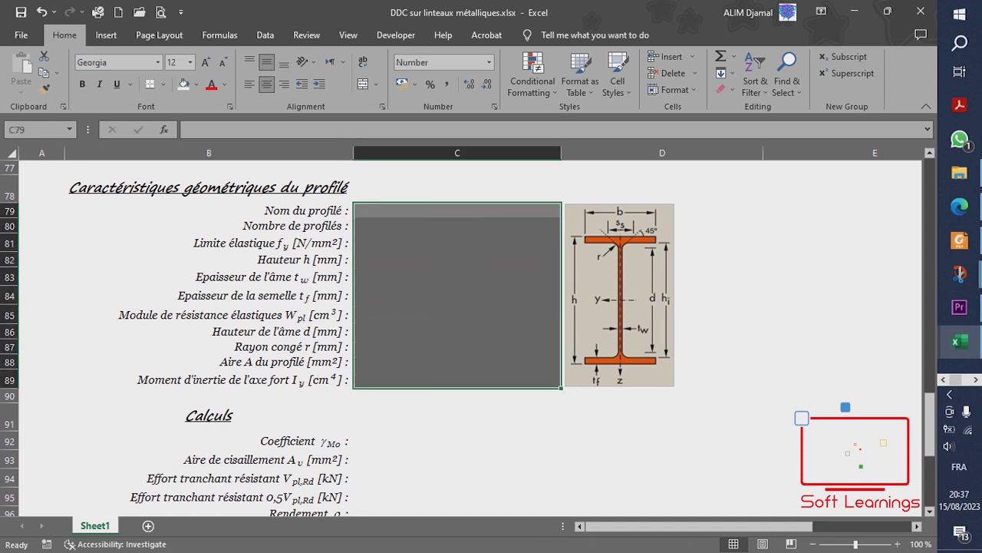
Copy the cell formatting of C89 to the Coefficient γM0 value cell C92
{"action": "left_click", "coordinate": [929, 511]}
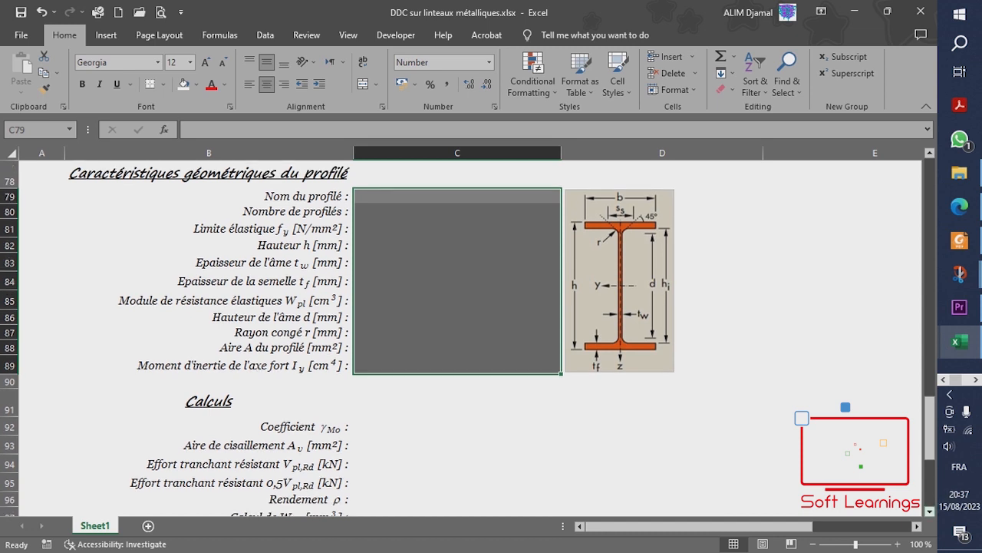
{"action": "left_click", "coordinate": [457, 427]}
{"action": "left_click", "coordinate": [457, 365]}
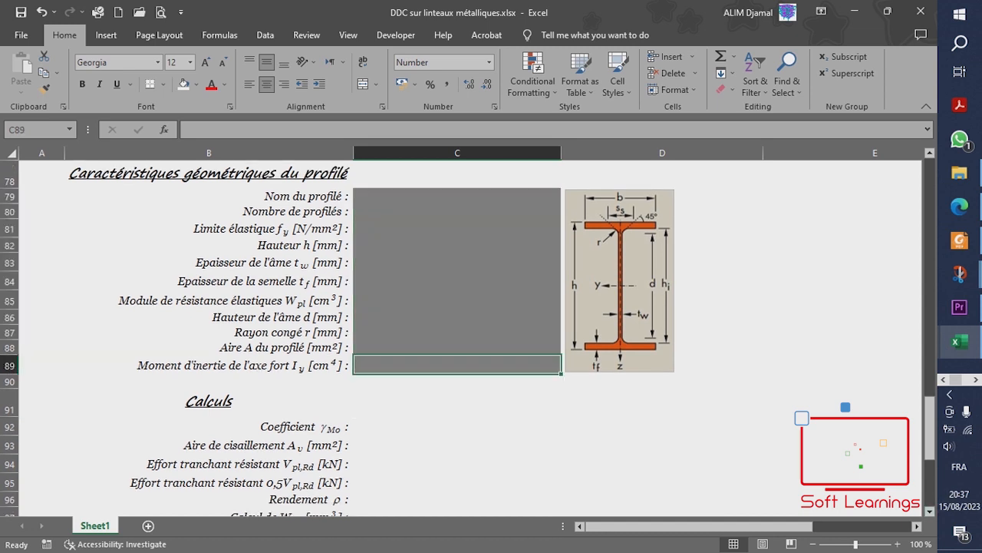
{"action": "left_click", "coordinate": [44, 89]}
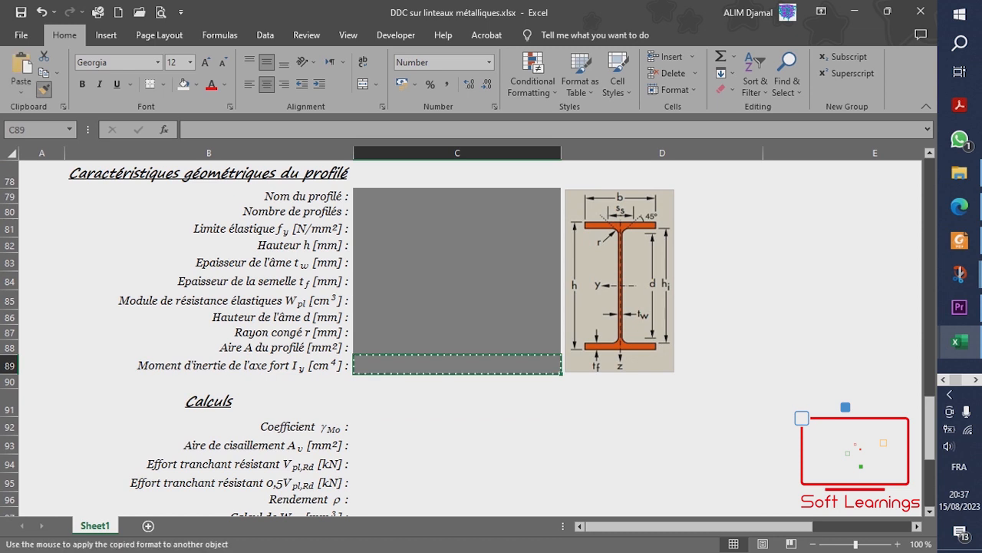
{"action": "left_click", "coordinate": [457, 426]}
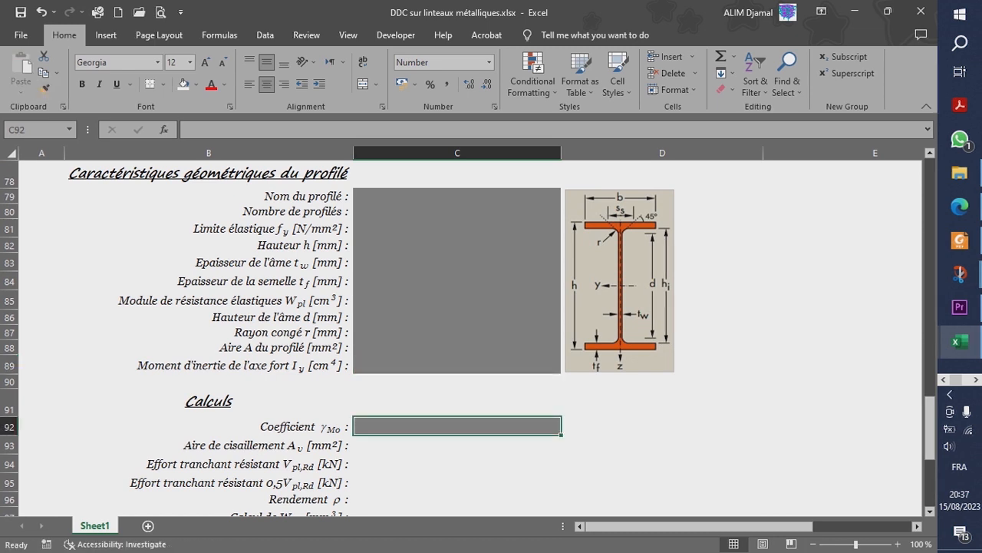
Enter the profile name IPE160, 2 profiles and a yield strength of 275 N/mm² in C79:C81
{"action": "left_click", "coordinate": [898, 544]}
{"action": "left_click_drag", "start_coordinate": [930, 449], "coordinate": [930, 445]}
{"action": "left_click", "coordinate": [503, 216]}
{"action": "type", "text": "IPE160"}
{"action": "key", "text": "Return"}
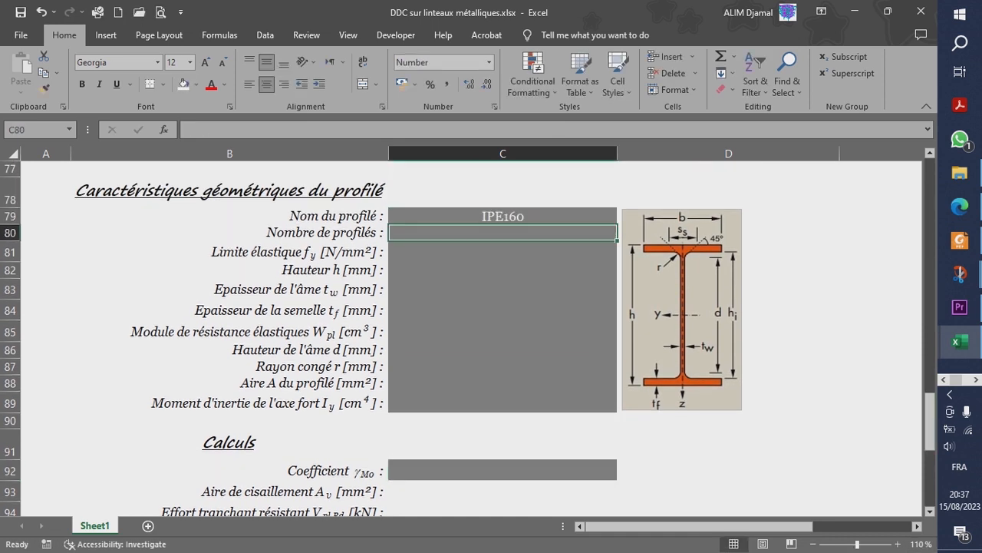
{"action": "type", "text": "2"}
{"action": "key", "text": "Return"}
{"action": "type", "text": "275"}
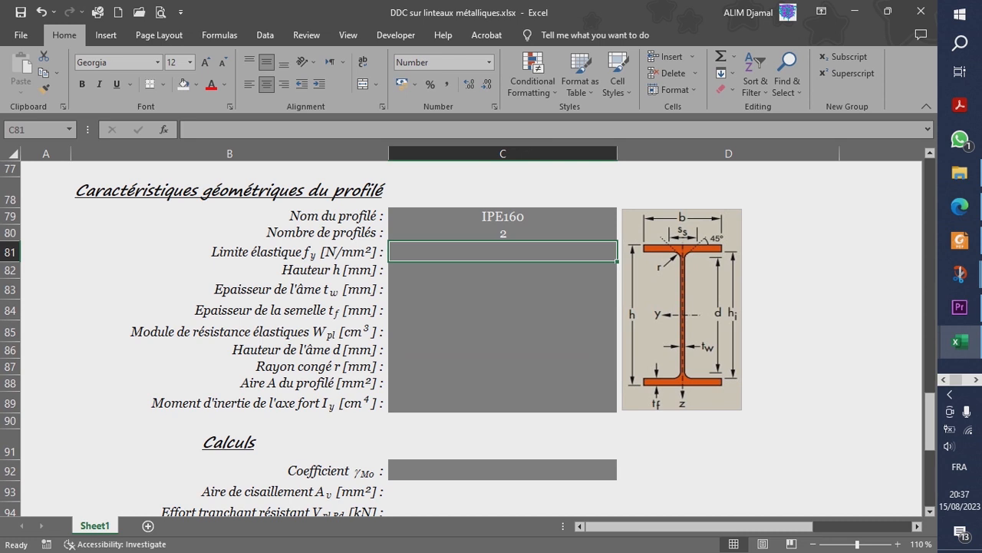
{"action": "key", "text": "Return"}
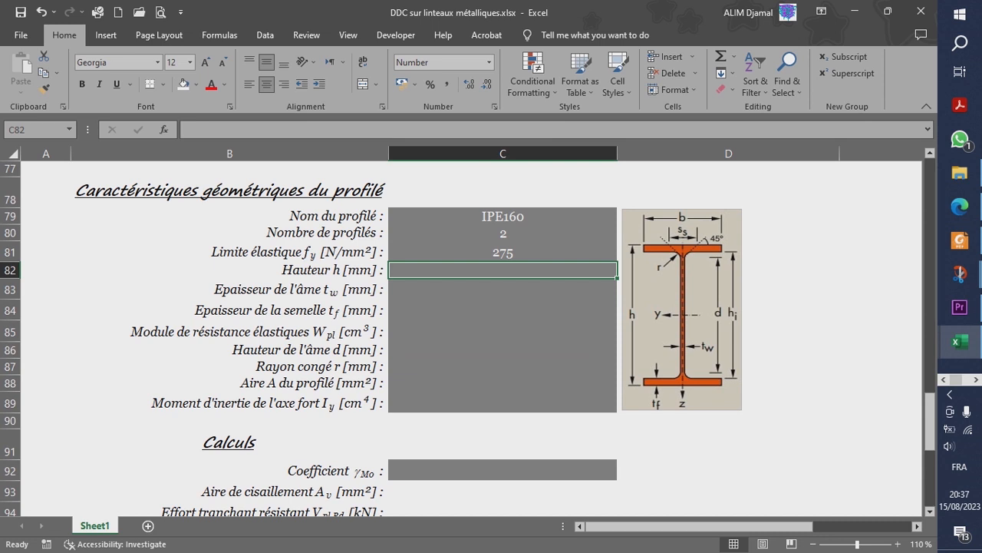
Look up the height h of IPE 160 in the Foxit PDF profile catalogue and enter 160 in C82 in Excel
{"action": "key", "text": "alt+Tab"}
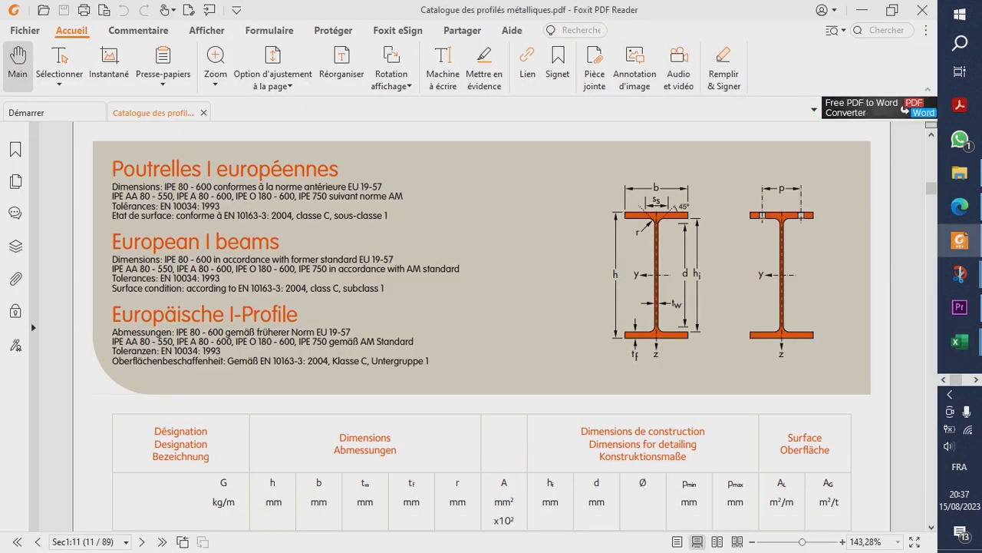
{"action": "scroll", "coordinate": [30, 322], "scroll_direction": "down", "scroll_amount": 5}
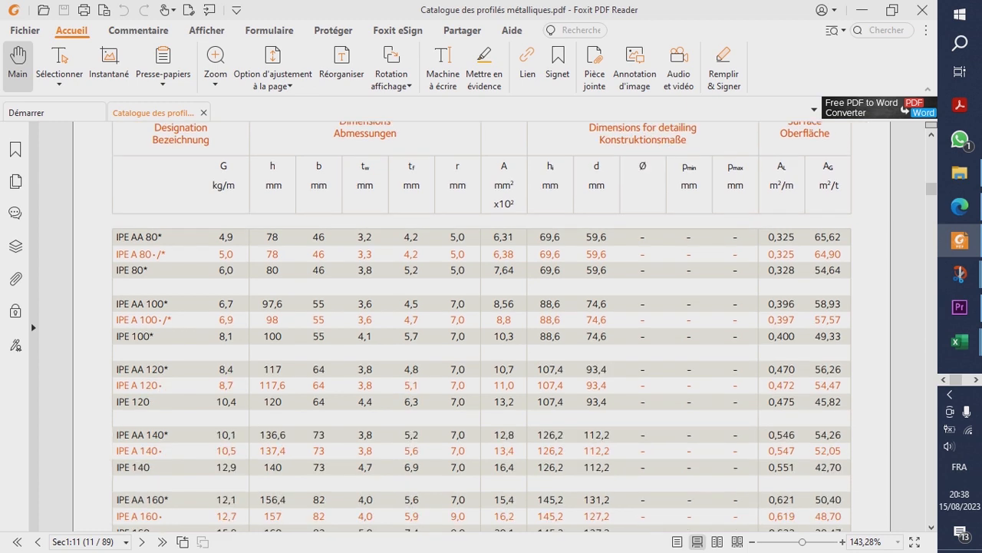
{"action": "scroll", "coordinate": [31, 321], "scroll_direction": "down", "scroll_amount": 1, "text": "ctrl"}
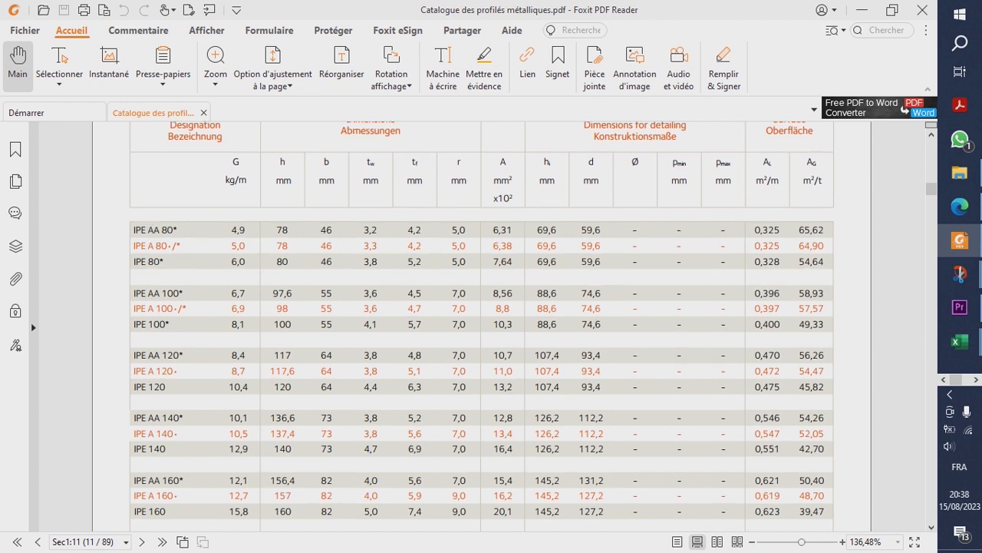
{"action": "scroll", "coordinate": [31, 322], "scroll_direction": "up", "scroll_amount": 1}
{"action": "scroll", "coordinate": [30, 322], "scroll_direction": "up", "scroll_amount": 1}
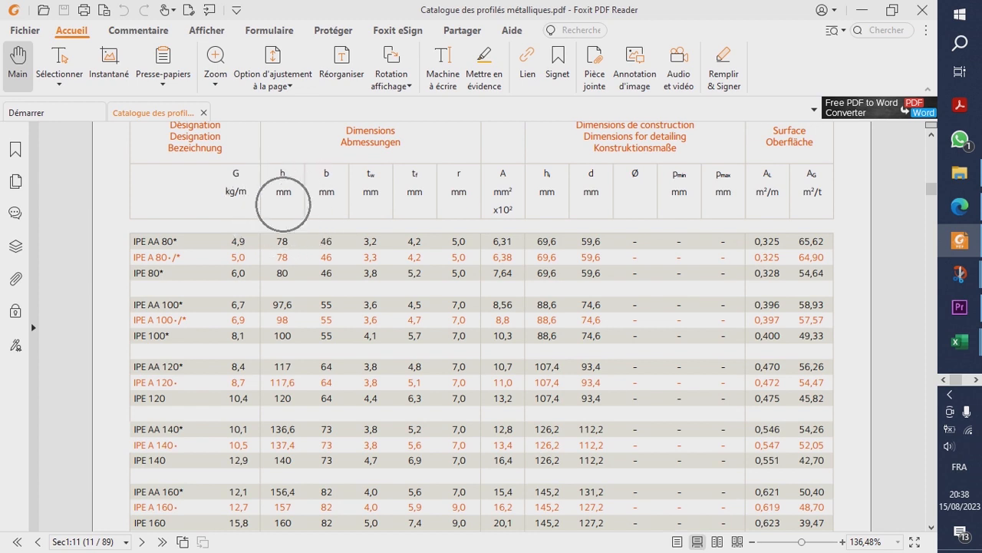
{"action": "key", "text": "alt+Tab"}
{"action": "key", "text": "Return"}
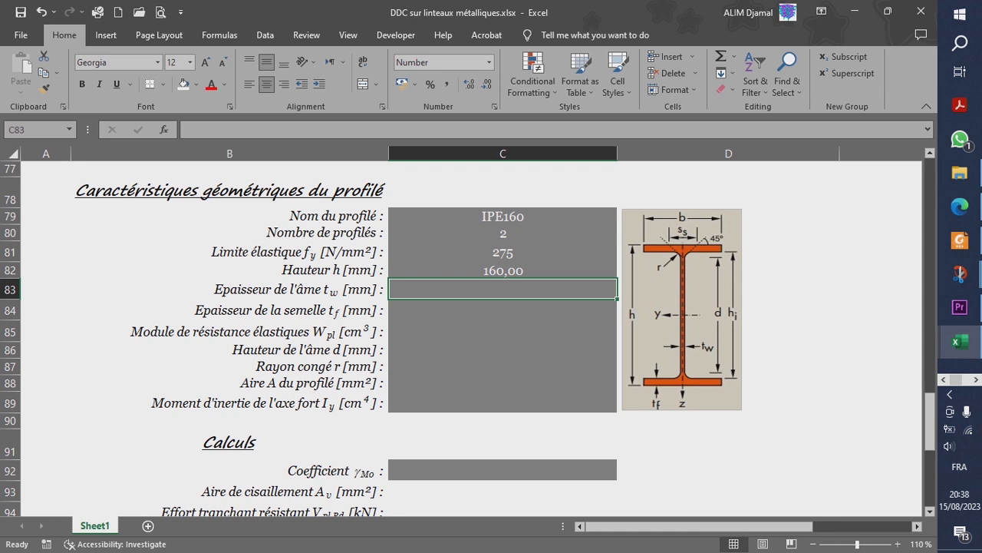
Look up the IPE 160 web and flange thicknesses in the Foxit PDF catalogue and enter 5 in C83 and 7,4 in C84 in Excel
{"action": "key", "text": "alt+Tab"}
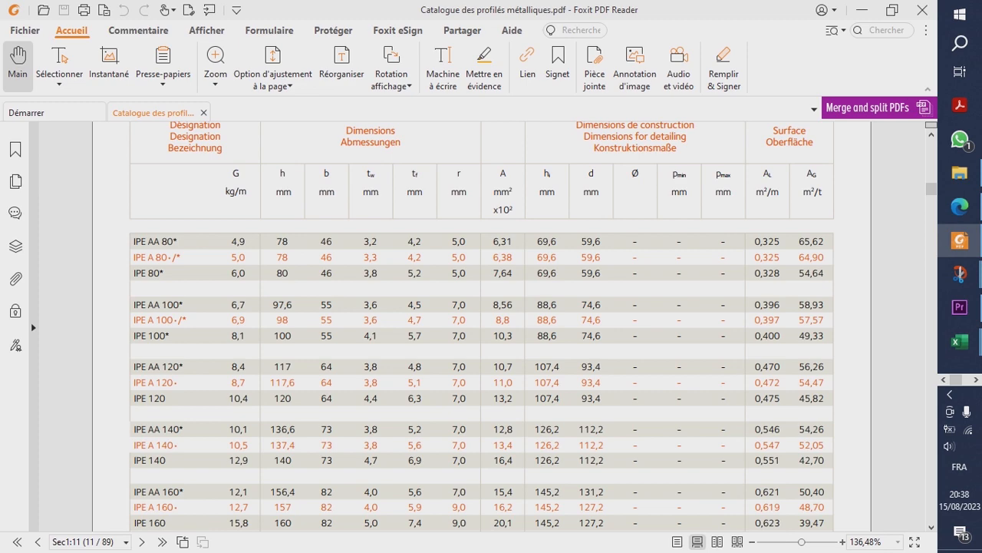
{"action": "key", "text": "alt+Tab"}
{"action": "key", "text": "alt+Tab"}
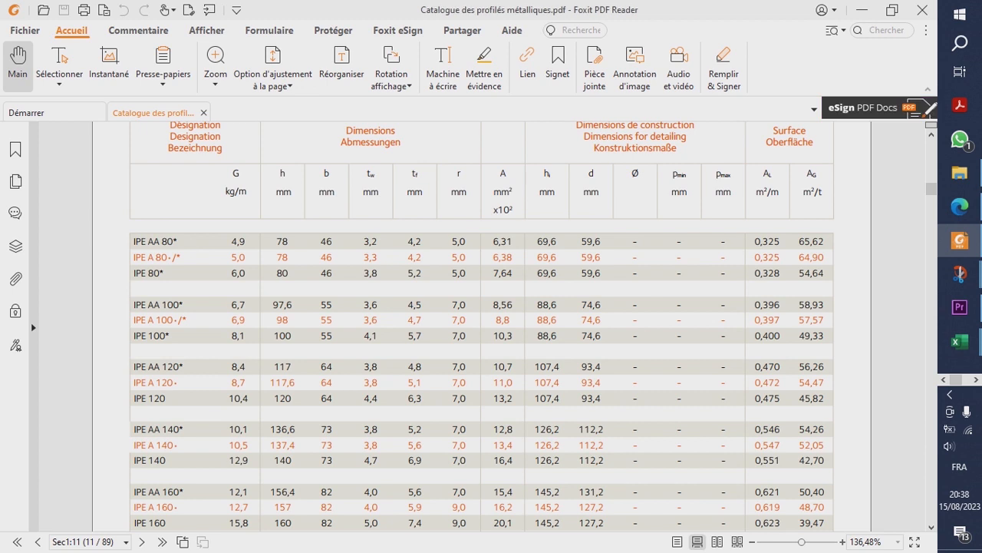
{"action": "left_click", "coordinate": [421, 522]}
{"action": "key", "text": "alt+Tab"}
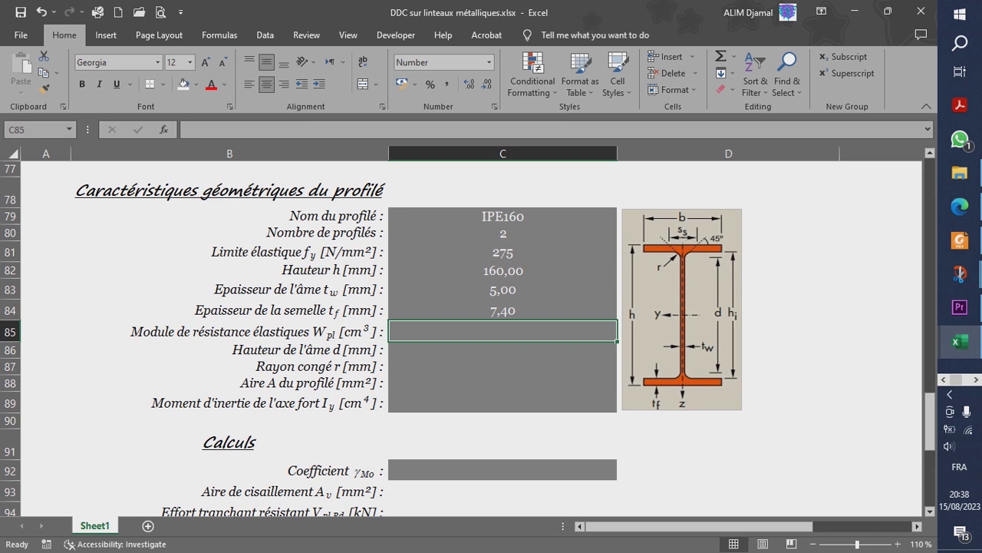
Correct "élastiques" to "élastique" in the section modulus label in B85
{"action": "key", "text": "Left"}
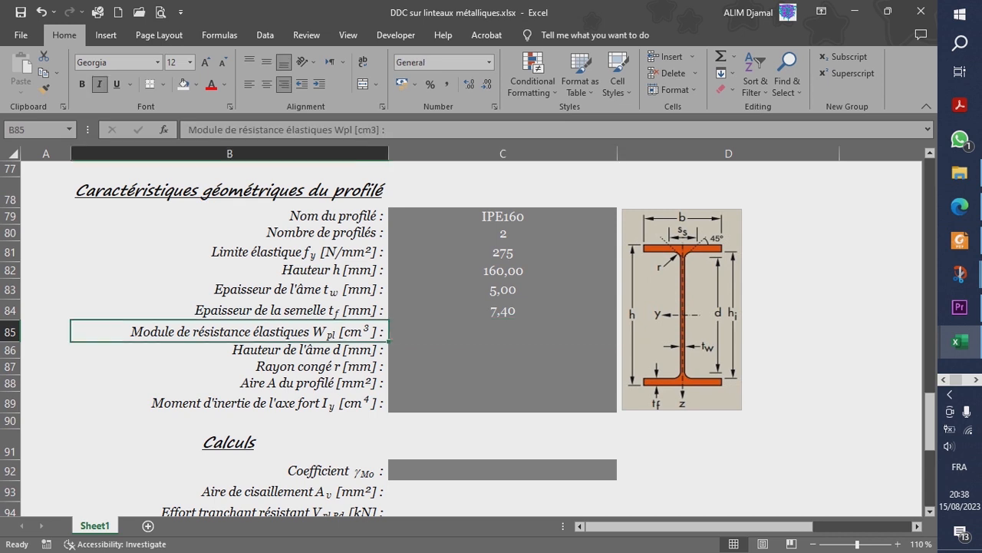
{"action": "key", "text": "F2"}
{"action": "key", "text": "BackSpace"}
{"action": "key", "text": "Return"}
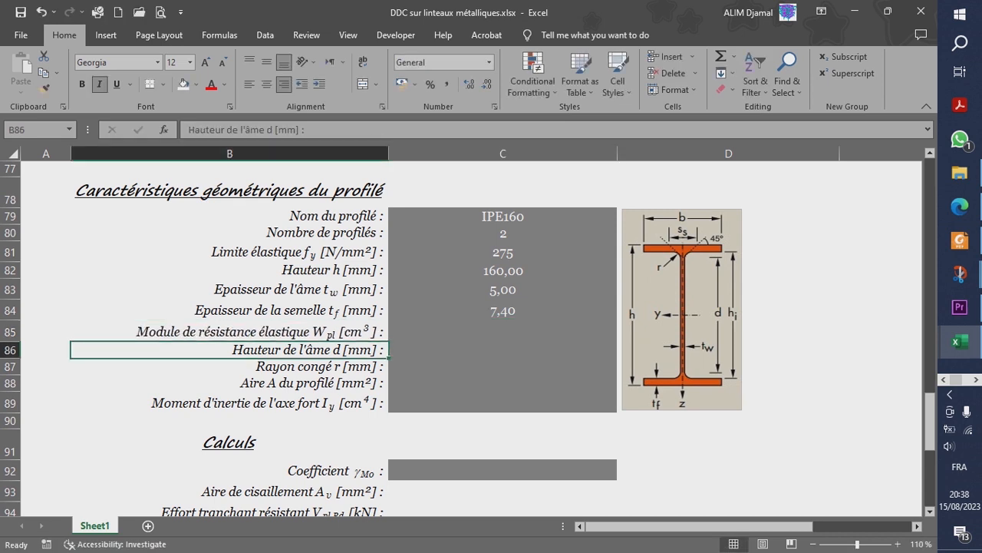
With C85 selected, switch to the Foxit PDF catalogue and find the IPE 160 row in the section properties table to read its Wpl,y
{"action": "key", "text": "Up"}
{"action": "key", "text": "Right"}
{"action": "key", "text": "alt+Tab"}
{"action": "key", "text": "alt+Tab"}
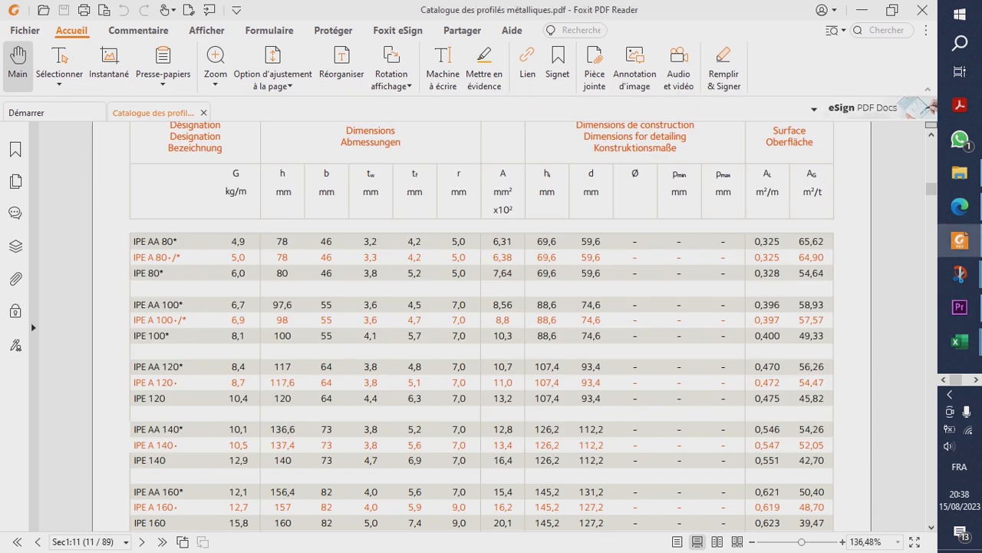
{"action": "key", "text": "Right"}
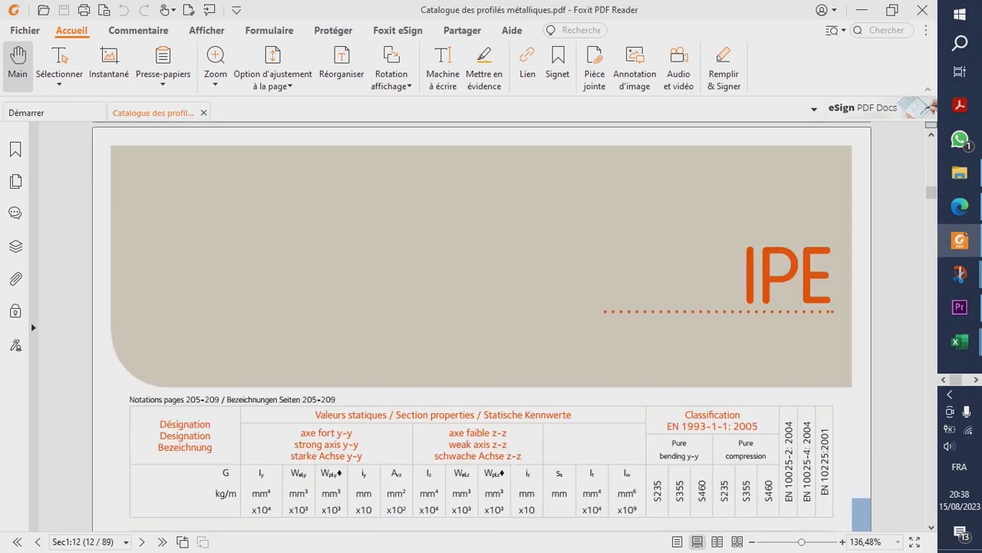
{"action": "key", "text": "Down"}
{"action": "key", "text": "Down"}
{"action": "key", "text": "Down"}
{"action": "key", "text": "Down"}
{"action": "key", "text": "Down"}
{"action": "key", "text": "Down"}
{"action": "key", "text": "Down"}
{"action": "key", "text": "Down"}
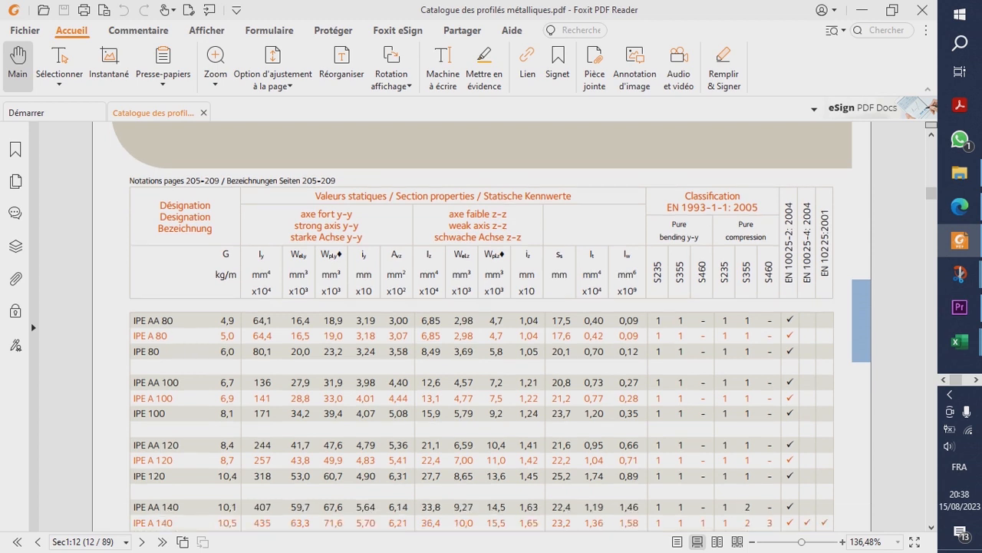
{"action": "key", "text": "Down"}
{"action": "key", "text": "Down"}
{"action": "key", "text": "Down"}
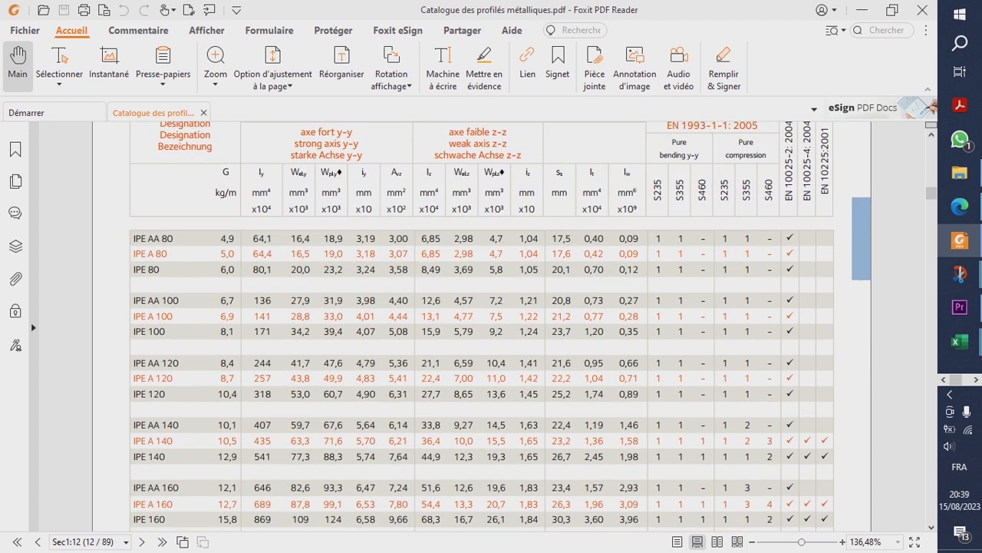